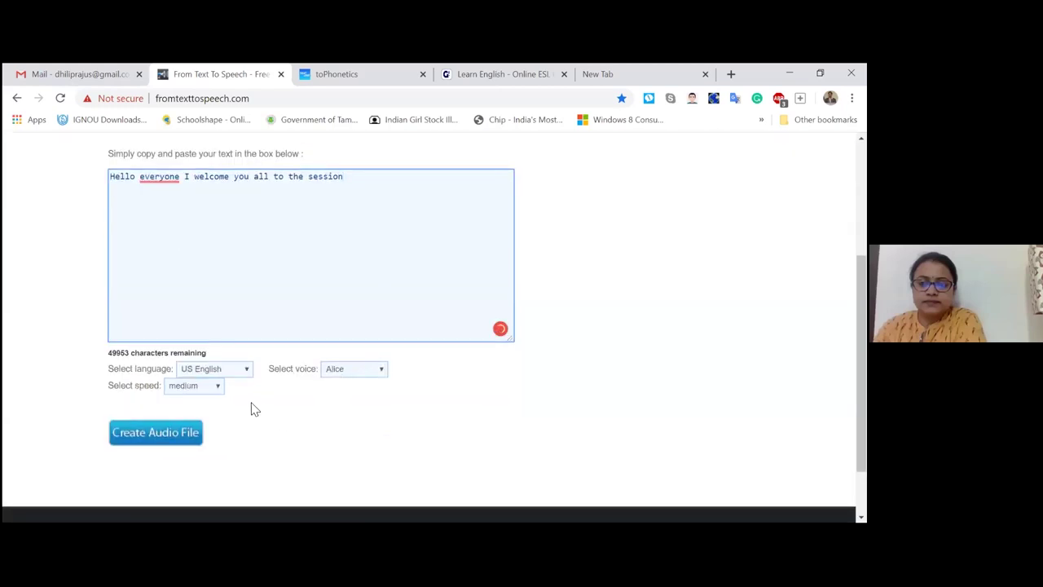
Step: Set the speech language to British English, the voice to Harry and the speed to medium
{"action": "left_click", "coordinate": [217, 376]}
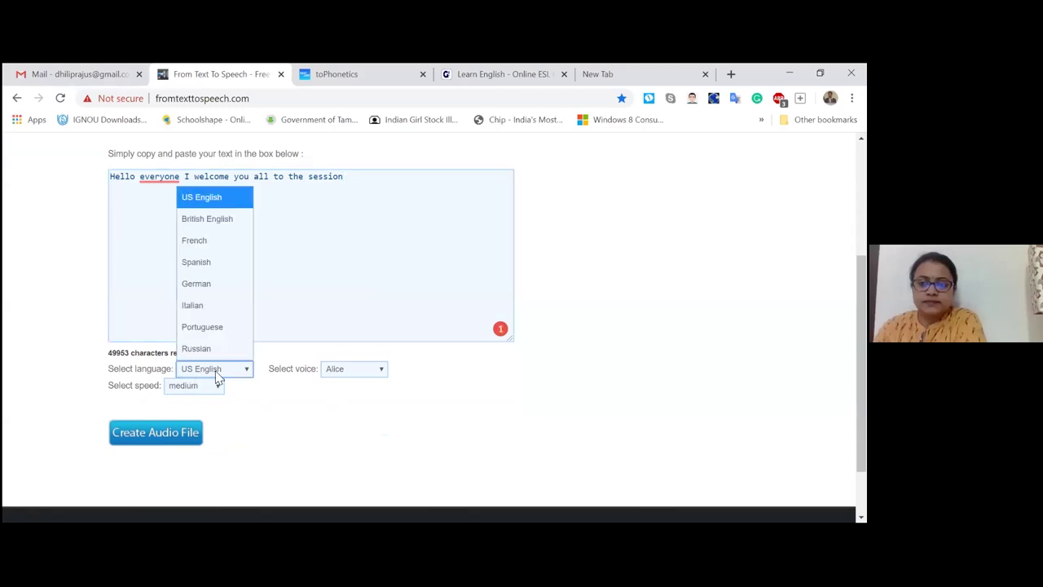
{"action": "left_click", "coordinate": [225, 222]}
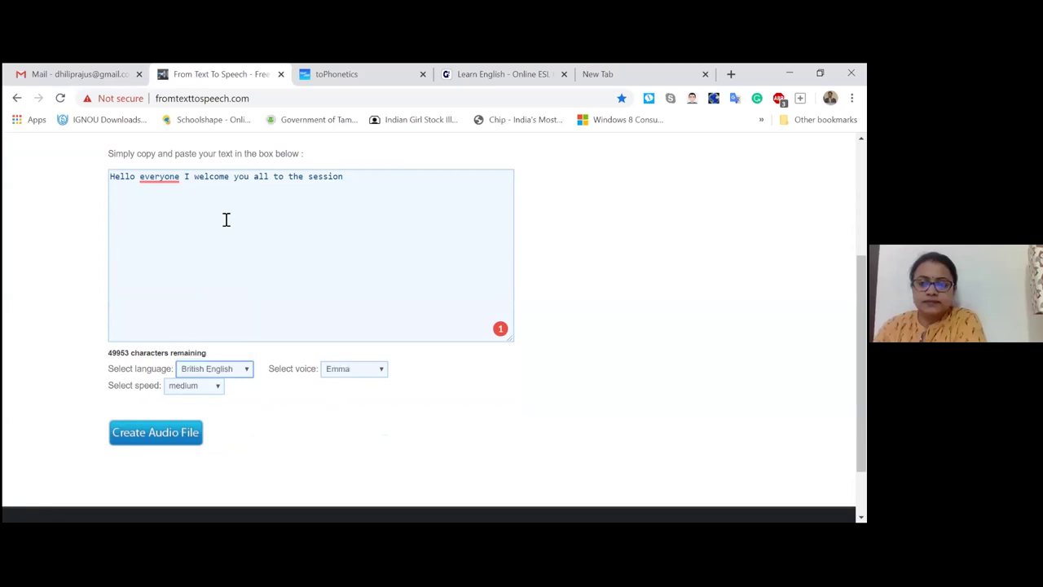
{"action": "left_click", "coordinate": [342, 375]}
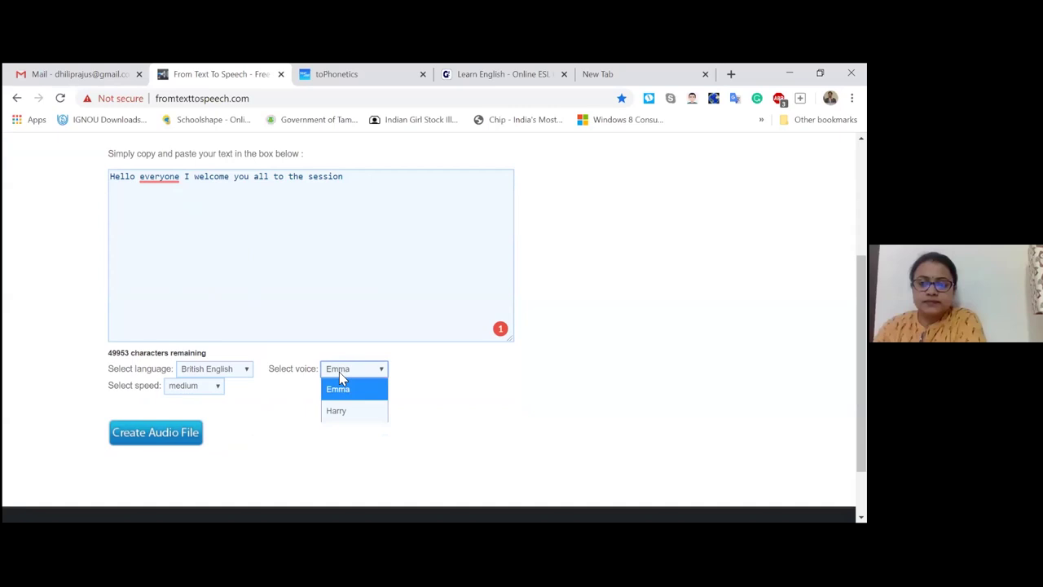
{"action": "left_click", "coordinate": [356, 411]}
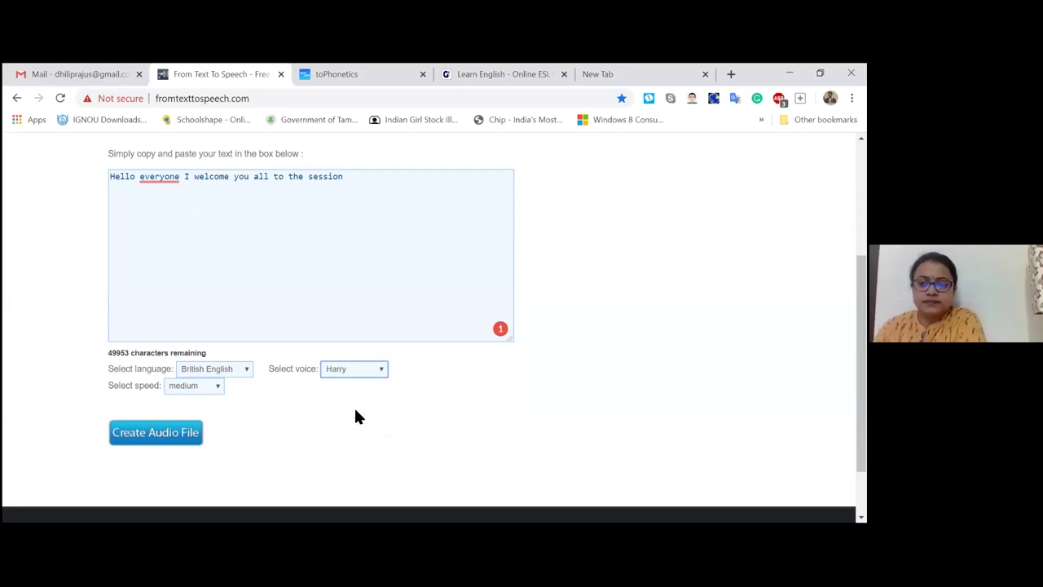
{"action": "left_click", "coordinate": [203, 391]}
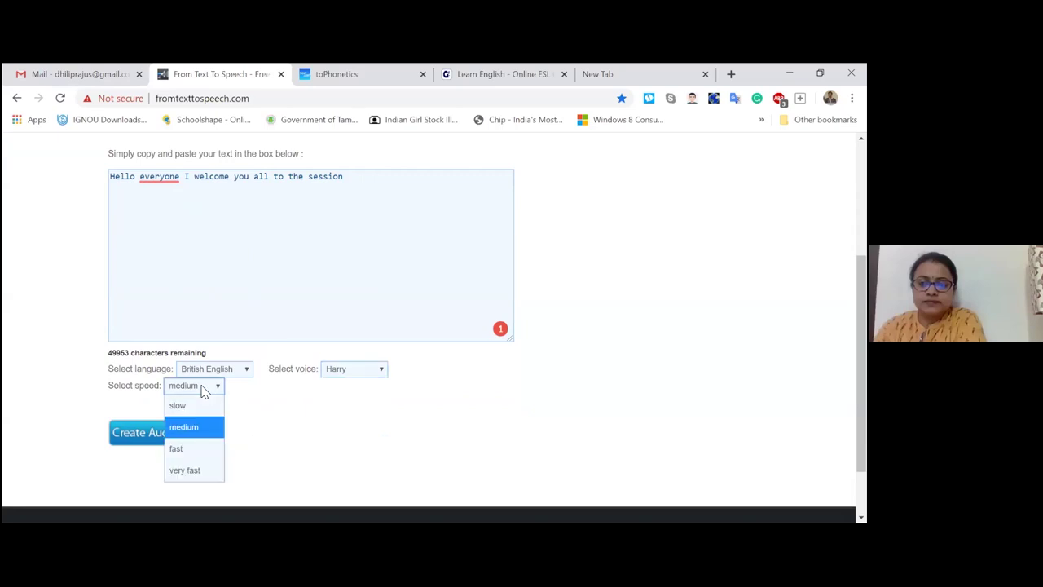
{"action": "left_click", "coordinate": [206, 436]}
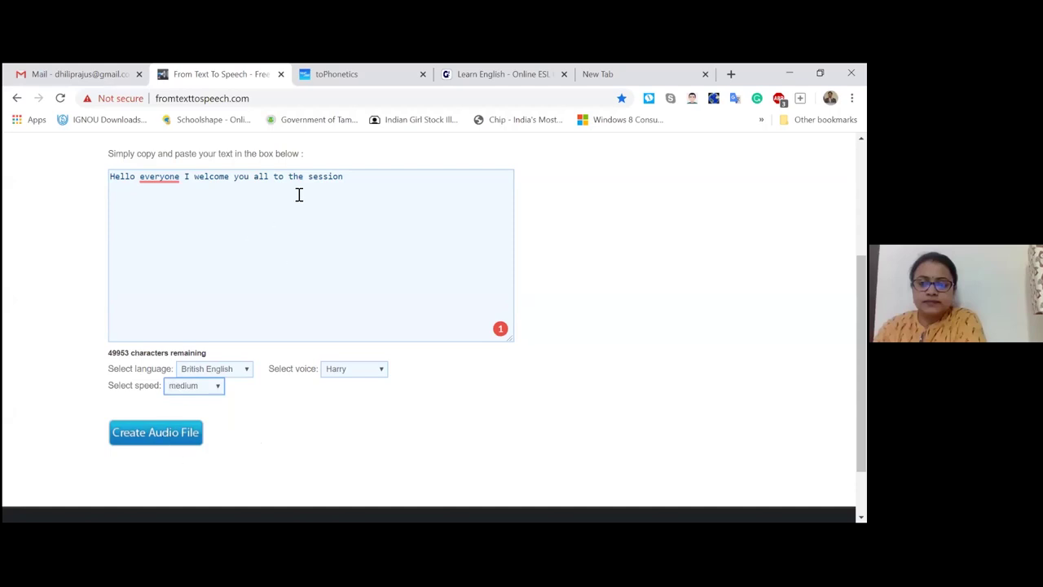
Step: Create the audio file and open it in the browser player with its download option, returning to the conversion page at the end
{"action": "left_click", "coordinate": [185, 438]}
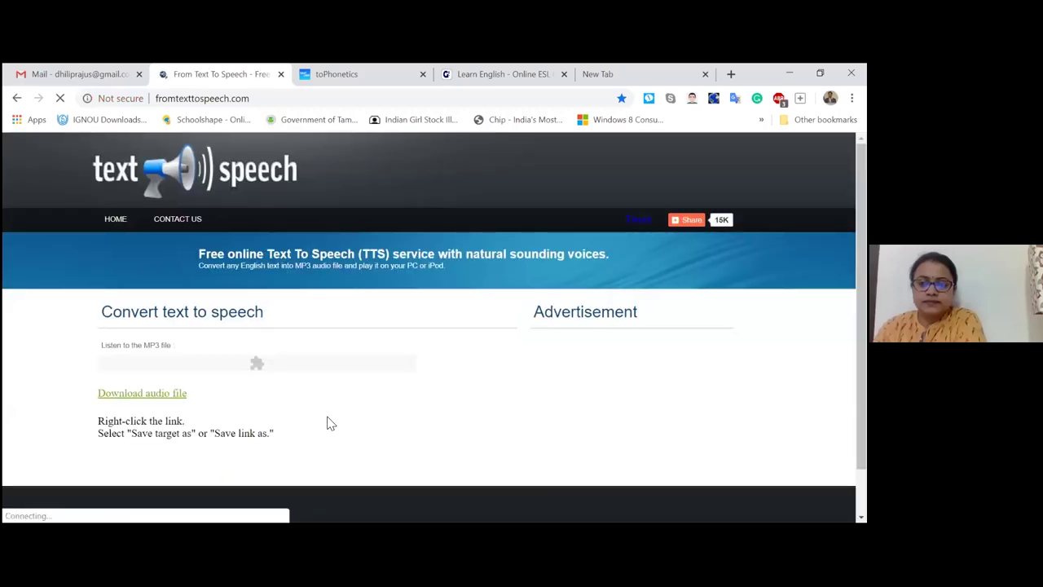
{"action": "left_click", "coordinate": [150, 399]}
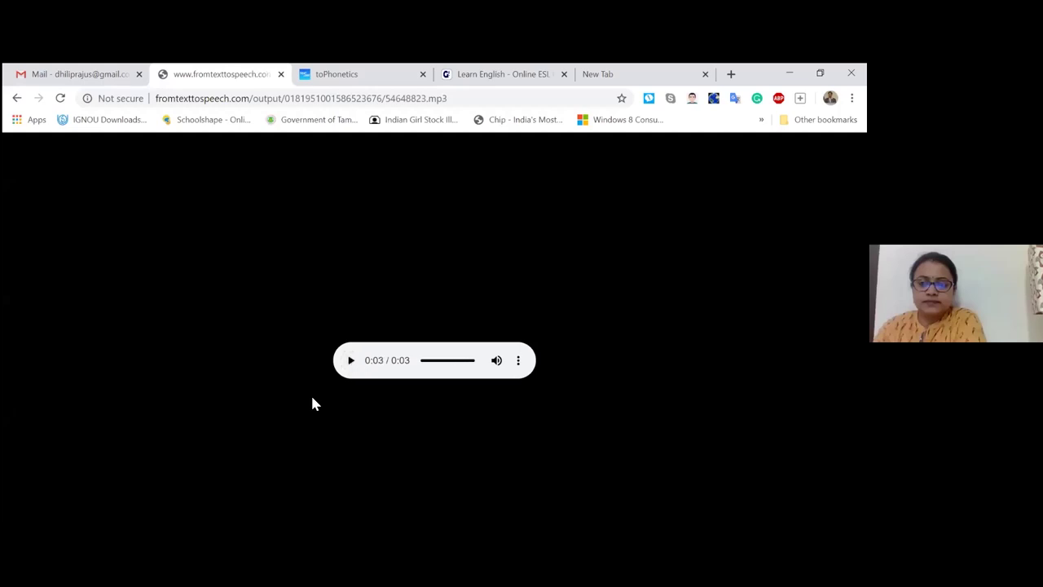
{"action": "left_click", "coordinate": [519, 361]}
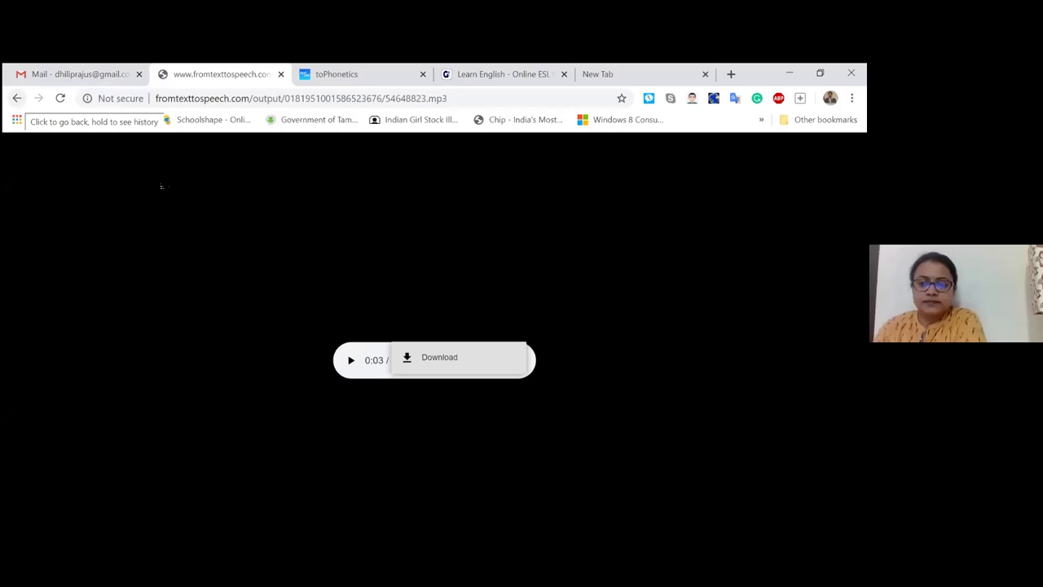
{"action": "left_click", "coordinate": [16, 97]}
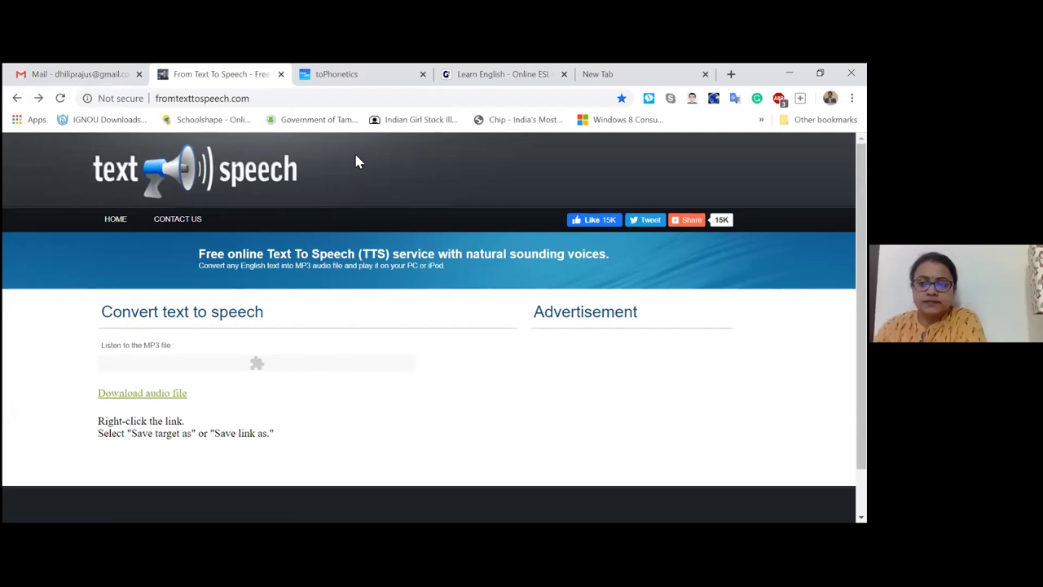
Step: Switch to toPhonetics and generate the British phonetic transcription of "We are dealing with teaching of English today"
{"action": "key", "text": "ctrl+Tab"}
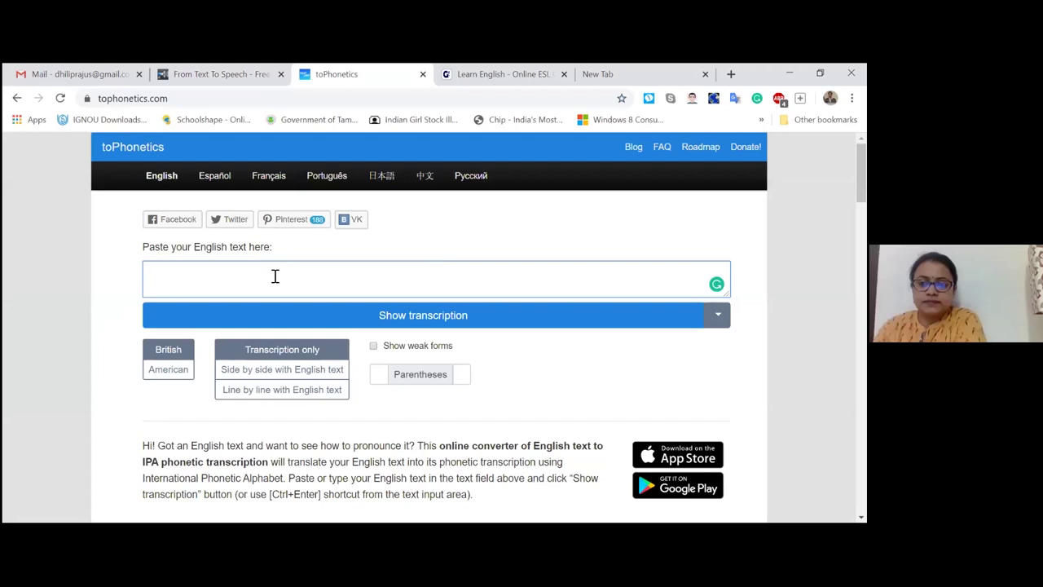
{"action": "type", "text": "We are deal"}
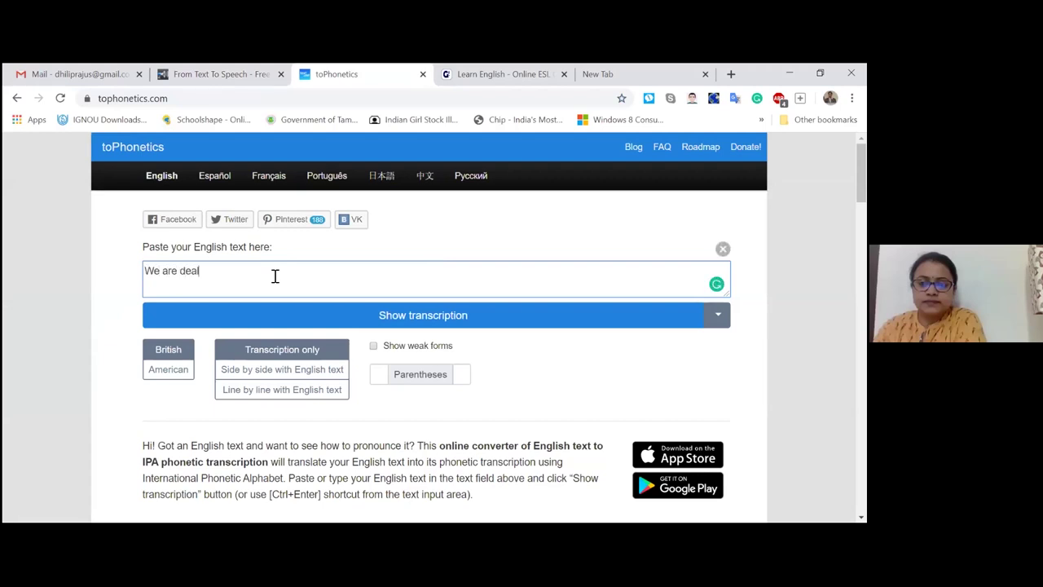
{"action": "type", "text": "ing with teaching of E"}
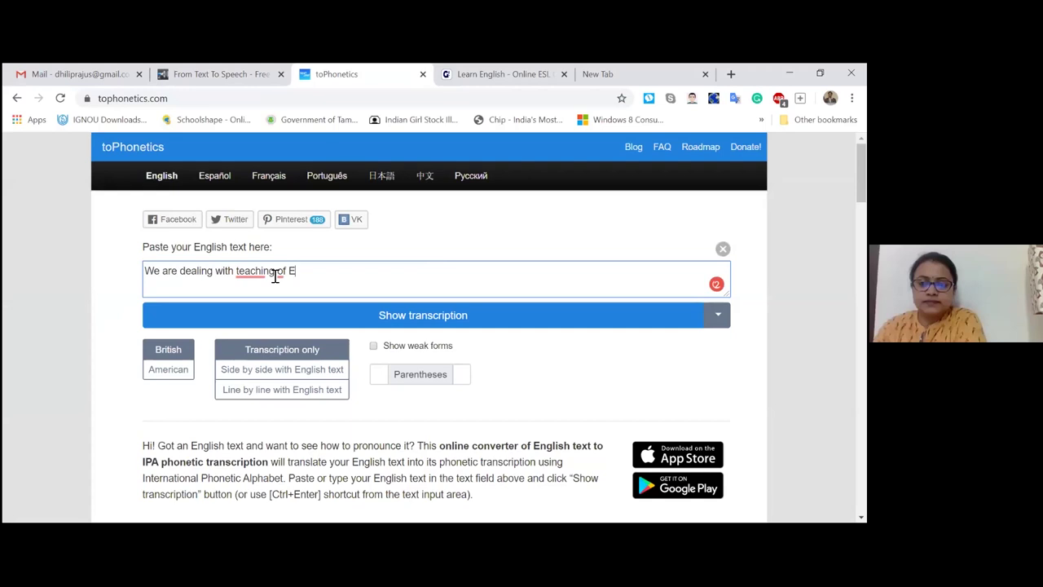
{"action": "type", "text": "nglish today"}
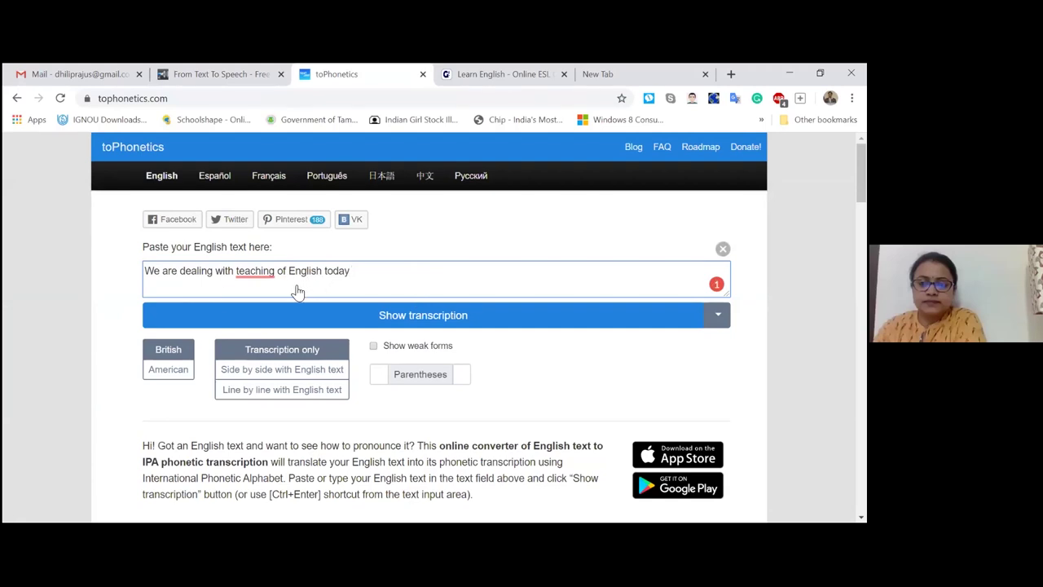
{"action": "scroll", "coordinate": [316, 291], "scroll_direction": "down", "scroll_amount": 1}
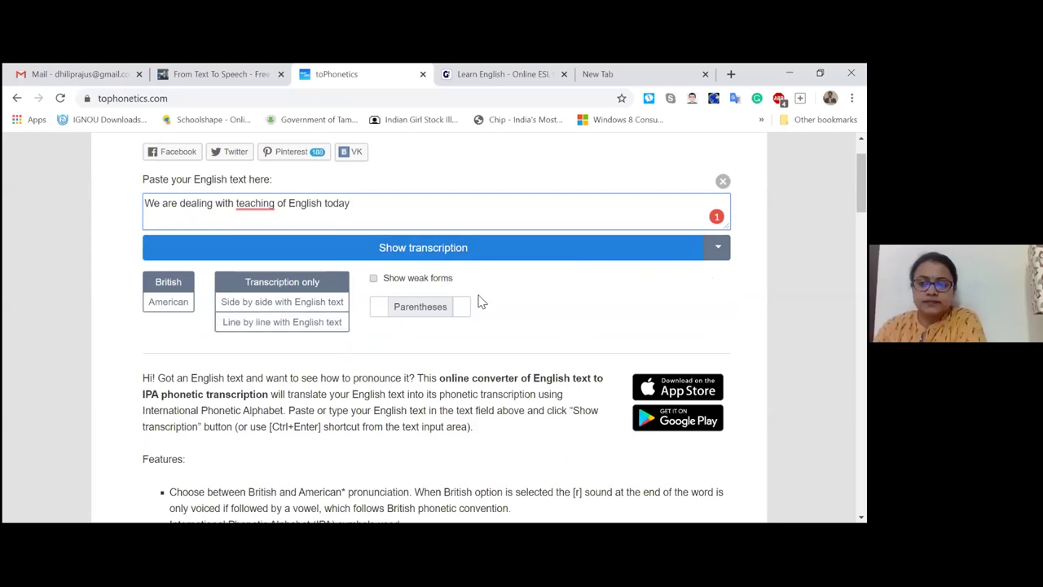
{"action": "left_click", "coordinate": [434, 255]}
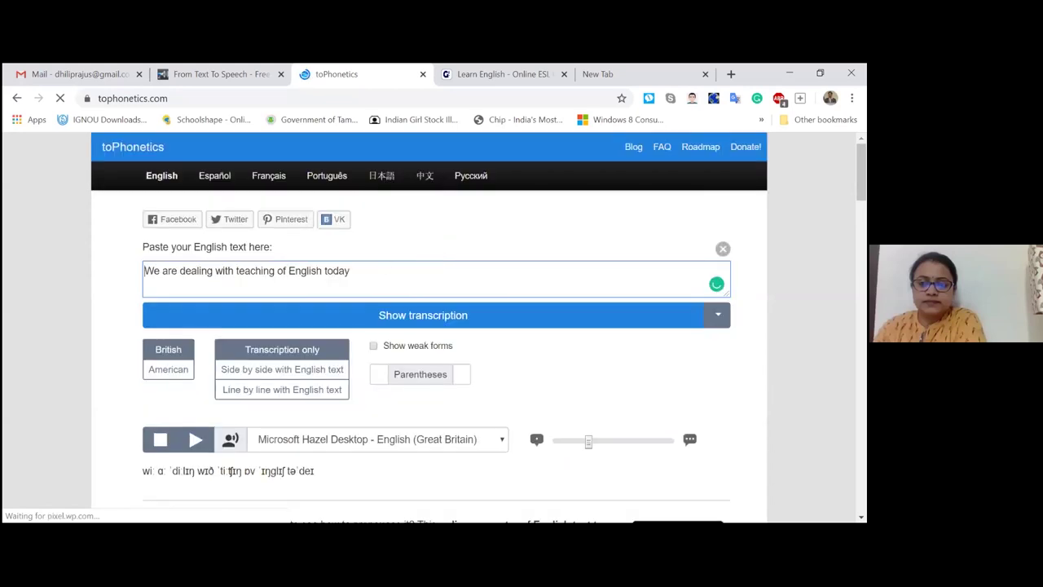
Step: Highlight the phonetic transcription and examine its individual words and symbols
{"action": "left_click_drag", "start_coordinate": [235, 471], "coordinate": [352, 477]}
{"action": "triple_click", "coordinate": [352, 478]}
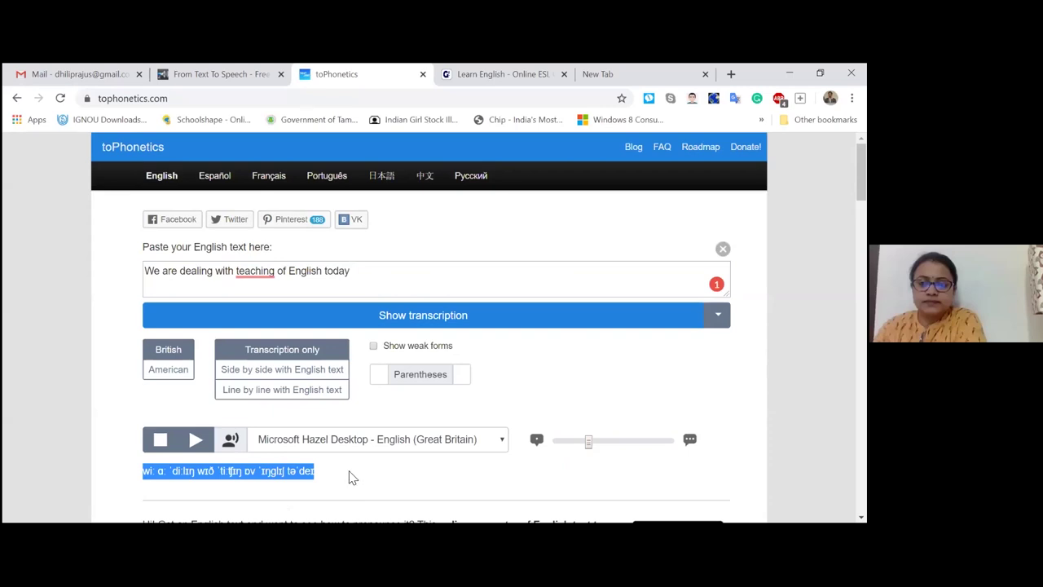
{"action": "left_click", "coordinate": [349, 477]}
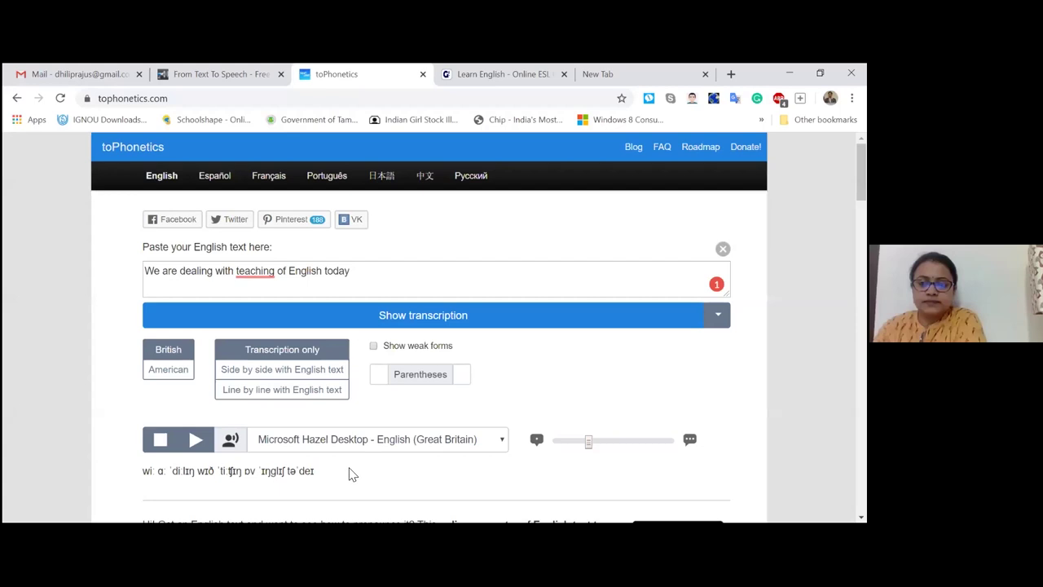
{"action": "double_click", "coordinate": [145, 471]}
{"action": "double_click", "coordinate": [163, 471]}
Step: Play the transcription aloud at the default rate, slightly faster, and at a rate slower than the default
{"action": "left_click", "coordinate": [196, 440]}
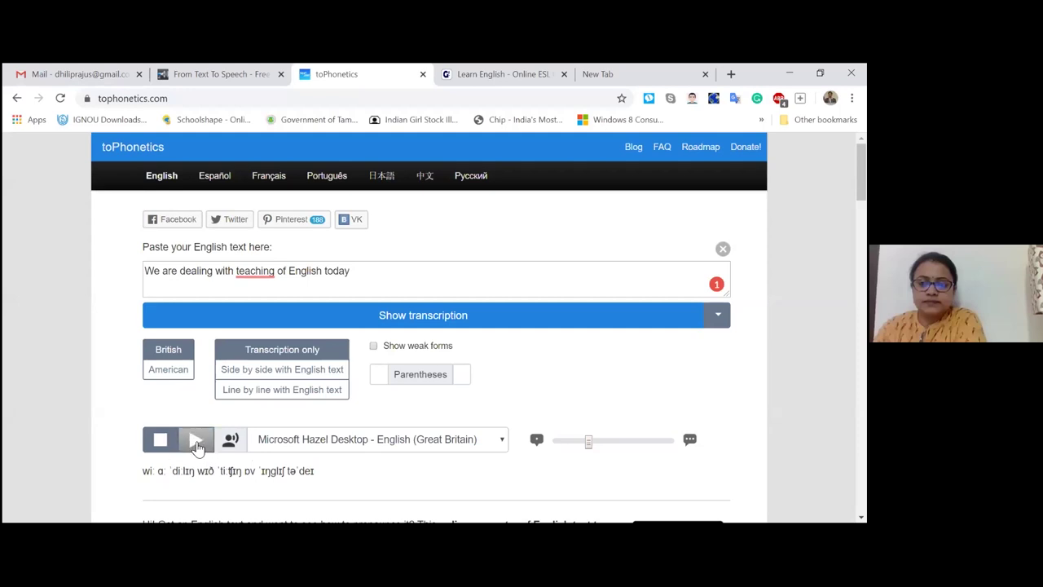
{"action": "left_click", "coordinate": [196, 444]}
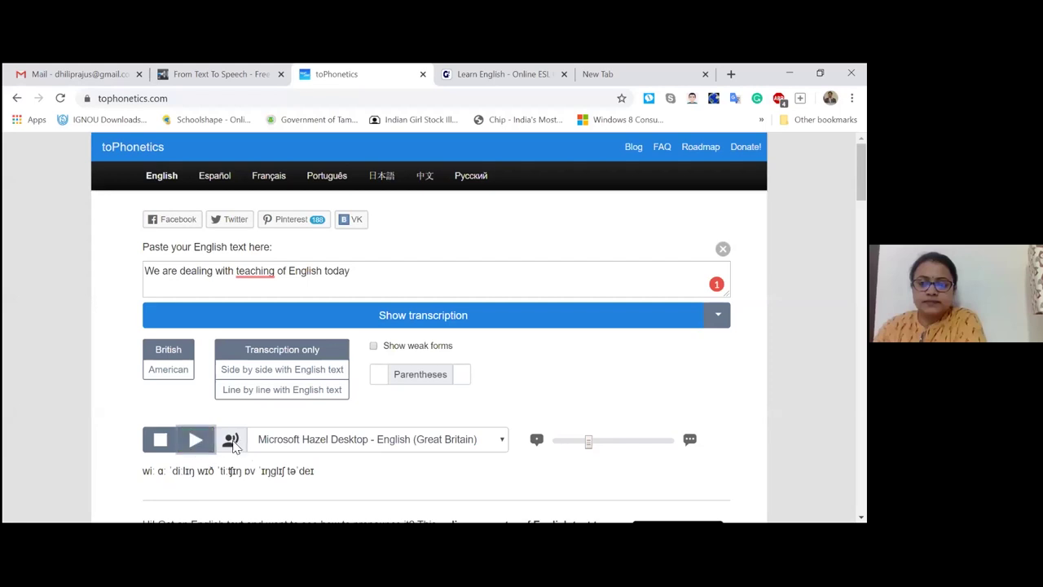
{"action": "left_click_drag", "start_coordinate": [592, 447], "coordinate": [606, 453]}
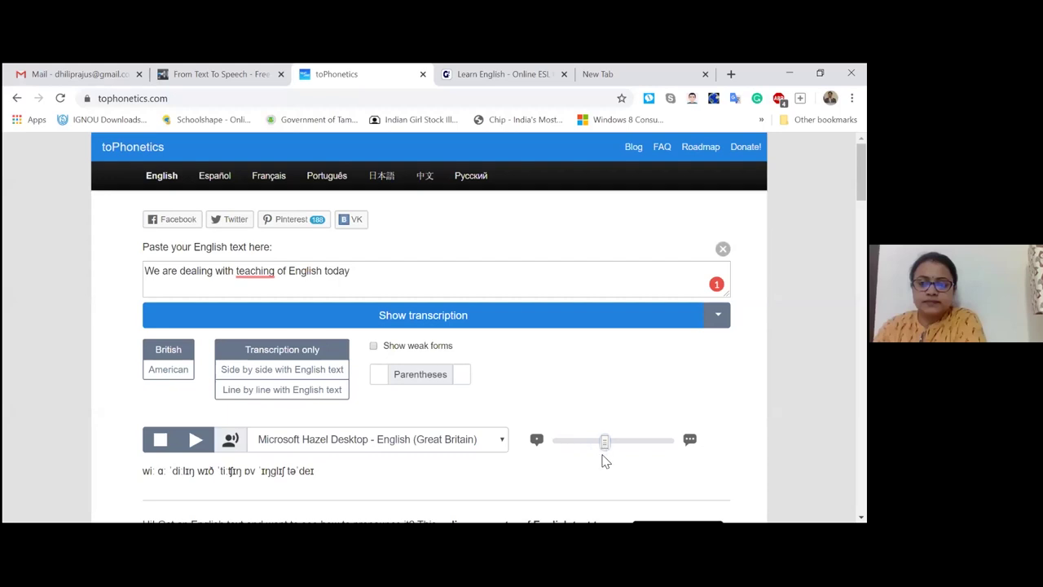
{"action": "left_click", "coordinate": [190, 444]}
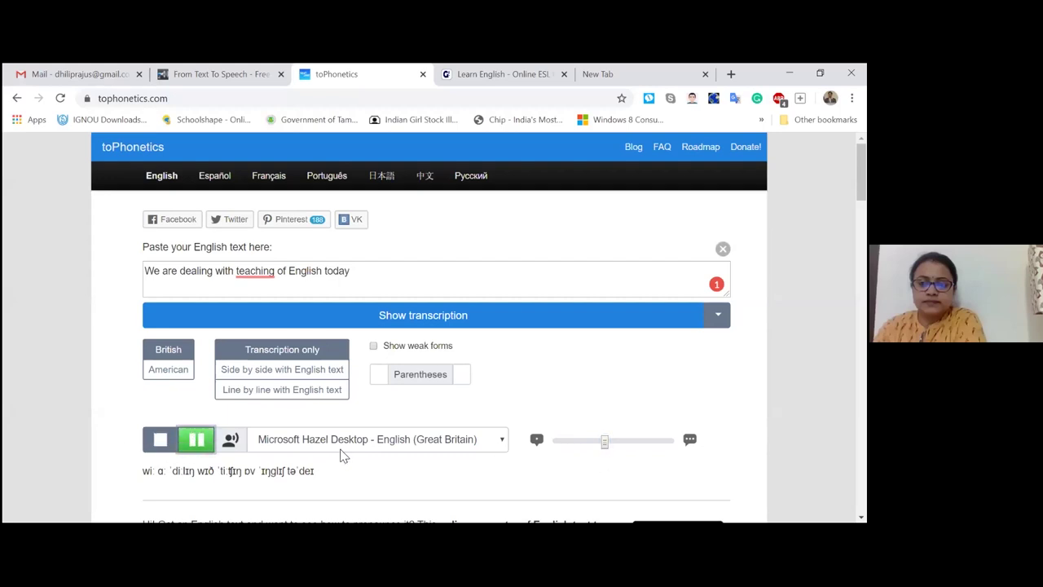
{"action": "left_click_drag", "start_coordinate": [604, 448], "coordinate": [573, 448]}
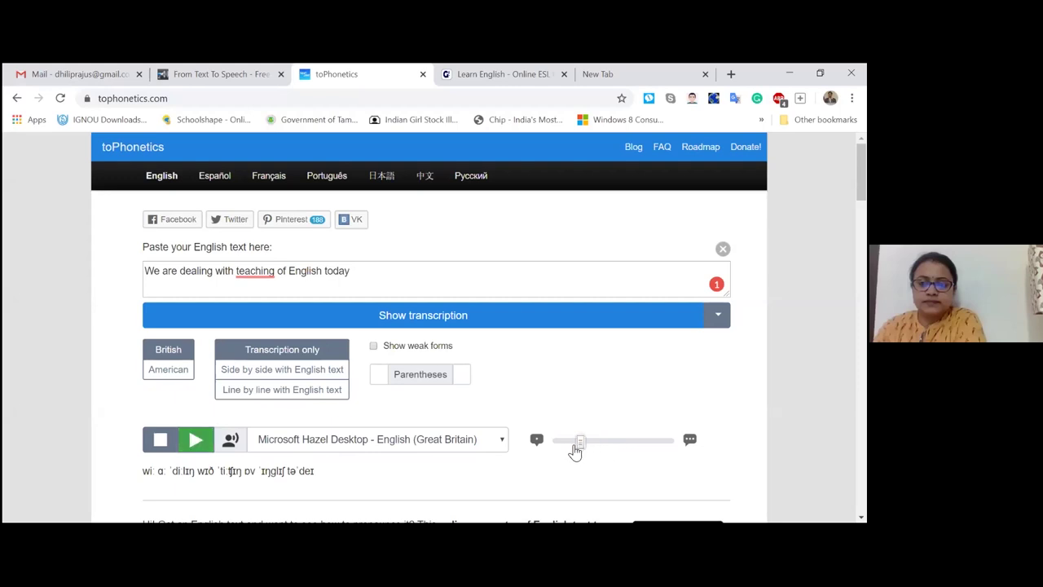
{"action": "left_click", "coordinate": [194, 444]}
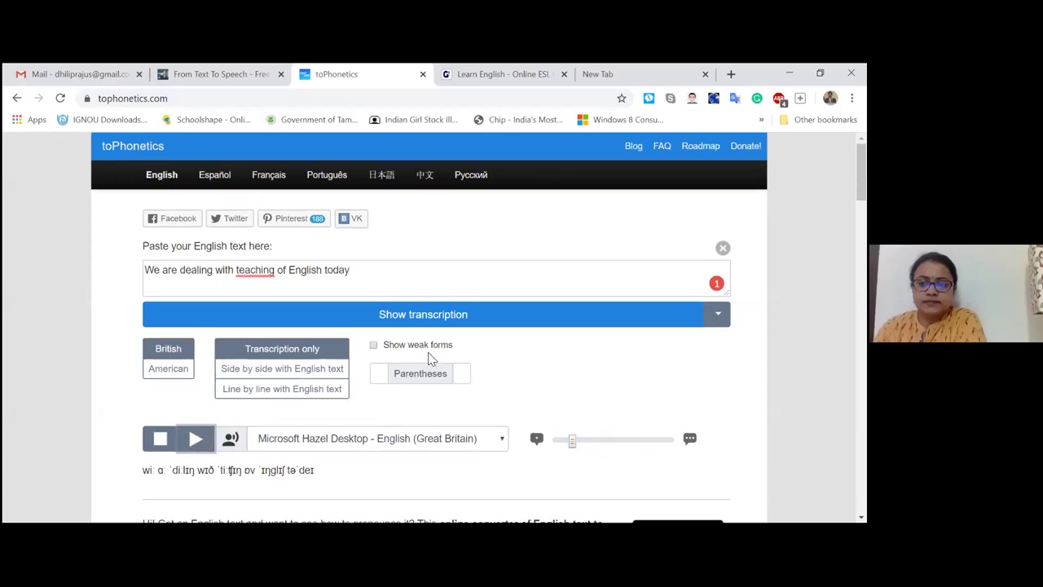
{"action": "scroll", "coordinate": [429, 356], "scroll_direction": "down", "scroll_amount": 1}
{"action": "scroll", "coordinate": [405, 391], "scroll_direction": "down", "scroll_amount": 1}
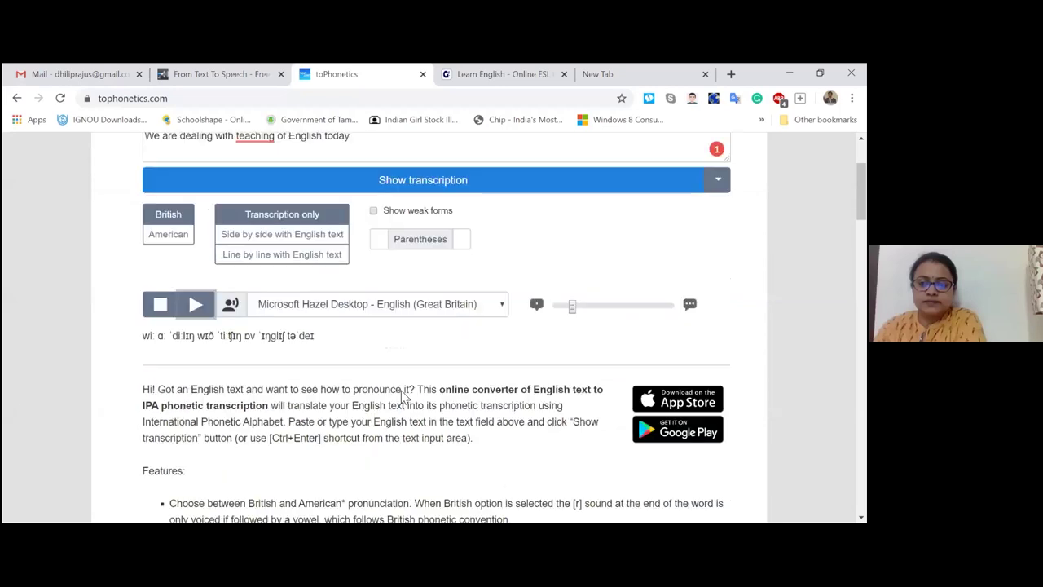
{"action": "scroll", "coordinate": [579, 340], "scroll_direction": "down", "scroll_amount": 1}
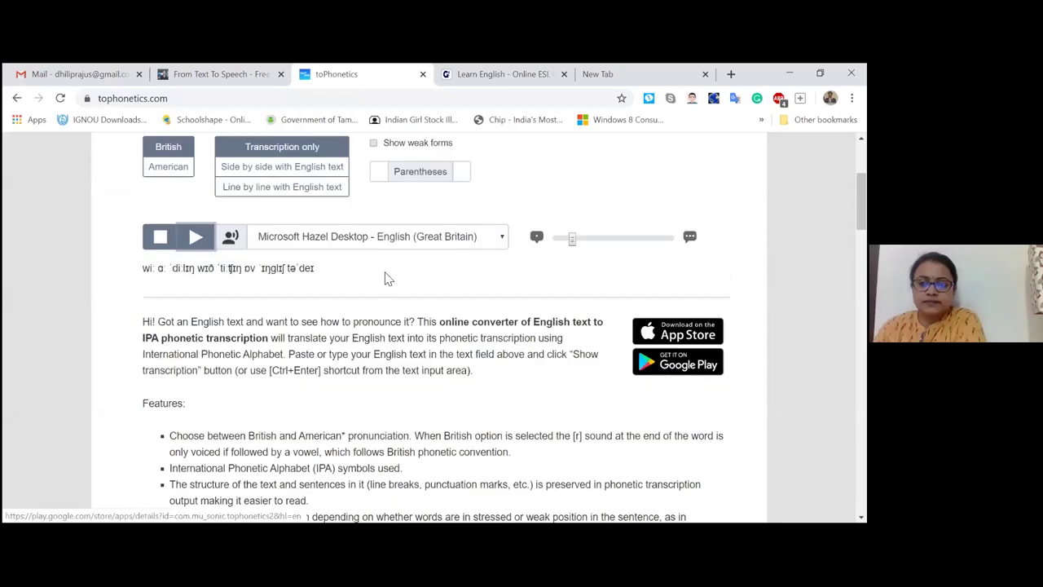
{"action": "scroll", "coordinate": [381, 281], "scroll_direction": "up", "scroll_amount": 3}
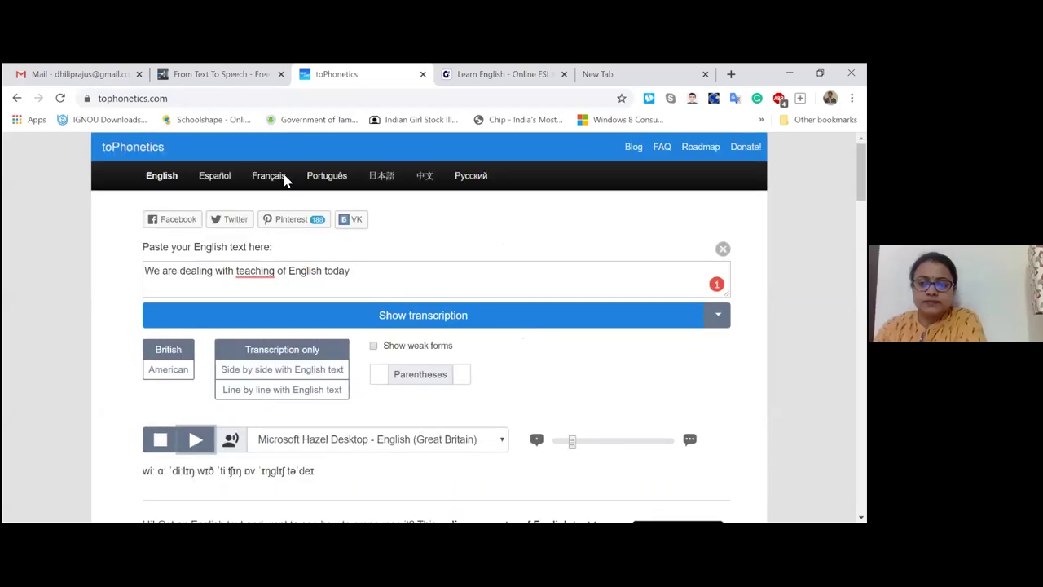
{"action": "scroll", "coordinate": [291, 175], "scroll_direction": "down", "scroll_amount": 1}
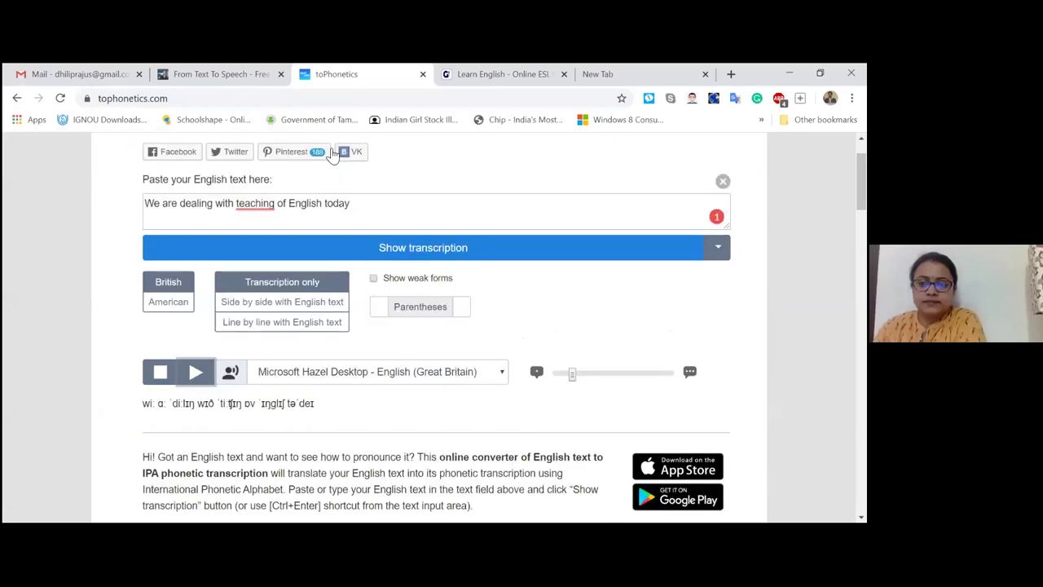
Step: Switch to the Games to Learn English site and open the Fast Vocab game, showing its start screen
{"action": "left_click", "coordinate": [497, 77]}
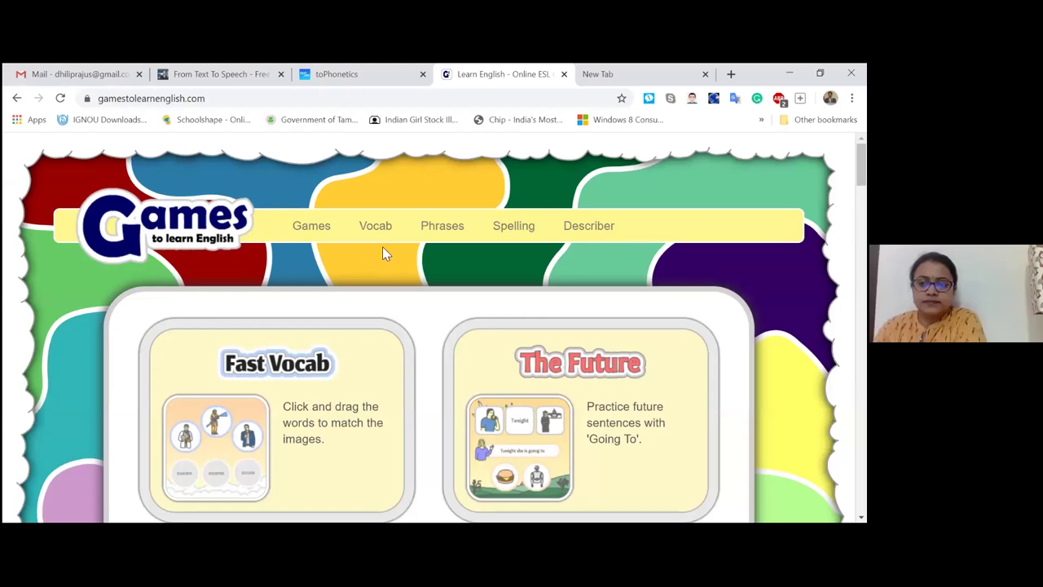
{"action": "scroll", "coordinate": [379, 277], "scroll_direction": "down", "scroll_amount": 1}
{"action": "scroll", "coordinate": [489, 302], "scroll_direction": "down", "scroll_amount": 1}
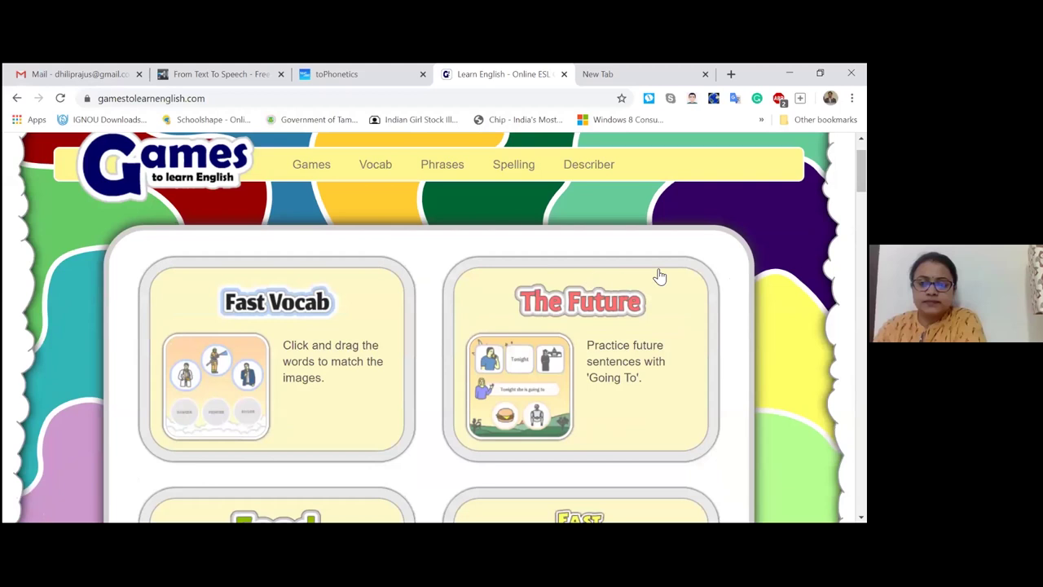
{"action": "scroll", "coordinate": [342, 343], "scroll_direction": "down", "scroll_amount": 1}
{"action": "scroll", "coordinate": [315, 385], "scroll_direction": "down", "scroll_amount": 1}
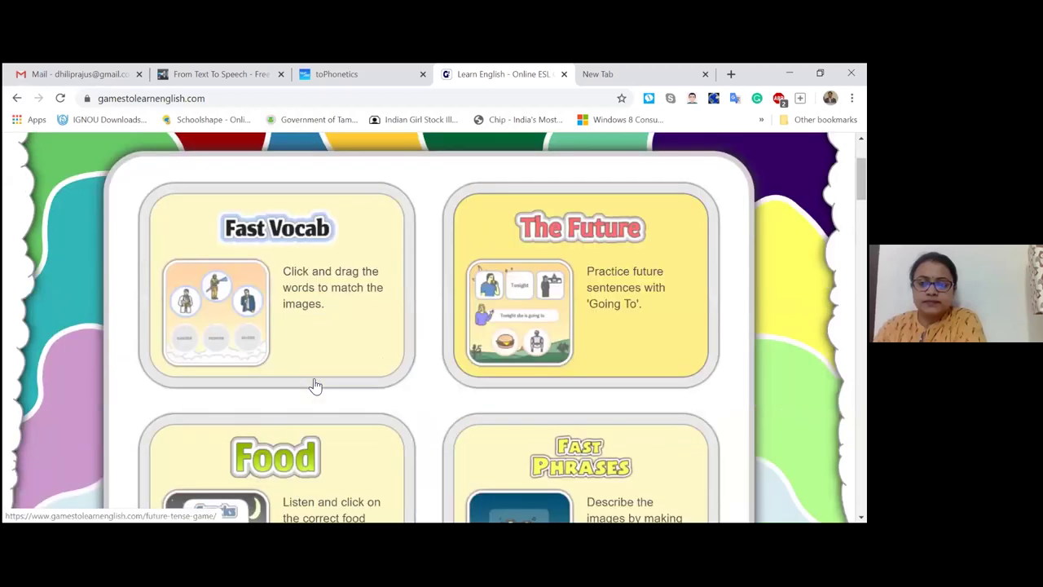
{"action": "scroll", "coordinate": [315, 384], "scroll_direction": "down", "scroll_amount": 2}
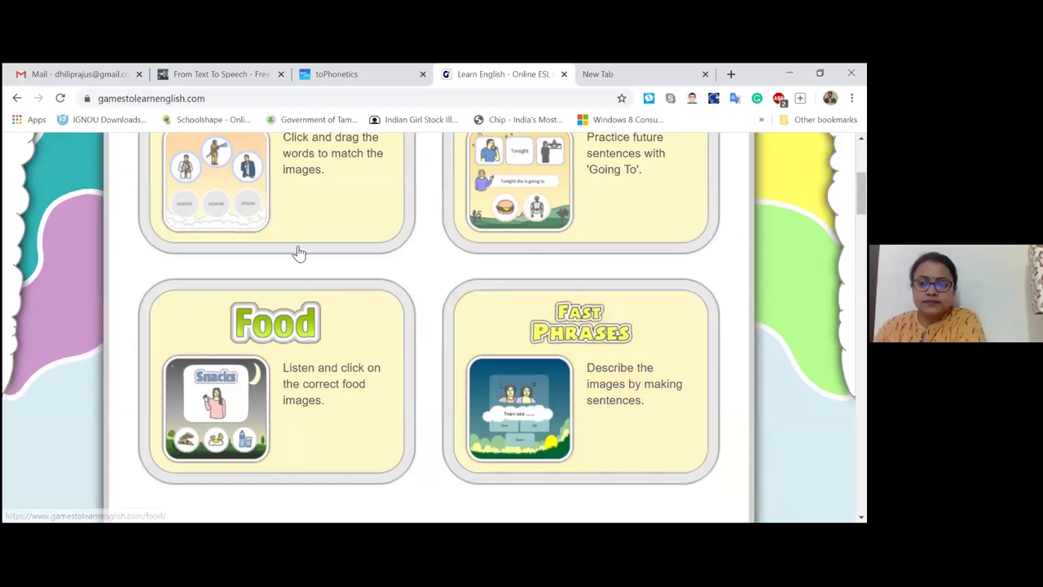
{"action": "scroll", "coordinate": [297, 253], "scroll_direction": "up", "scroll_amount": 1}
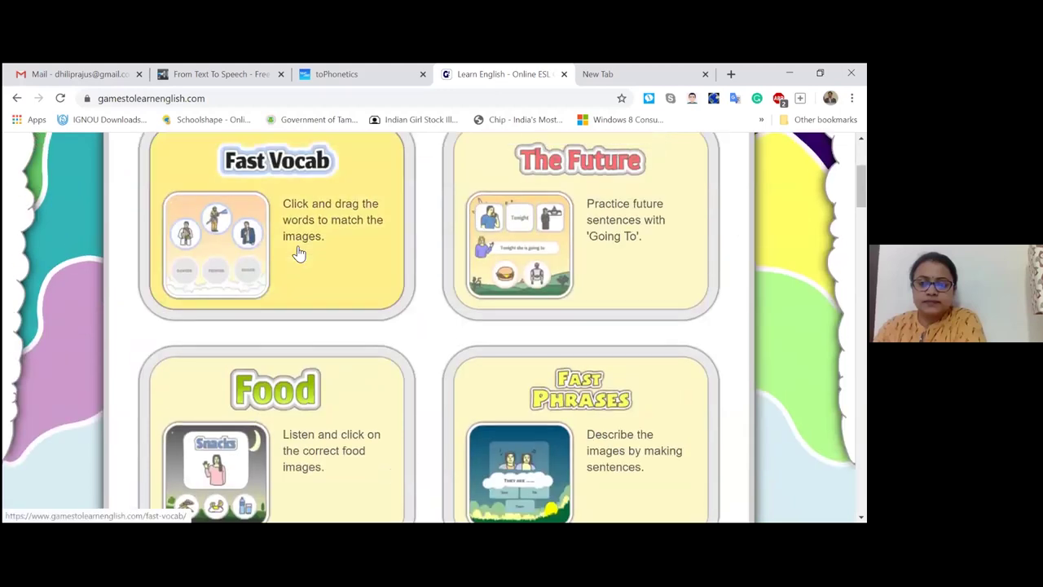
{"action": "left_click", "coordinate": [298, 253]}
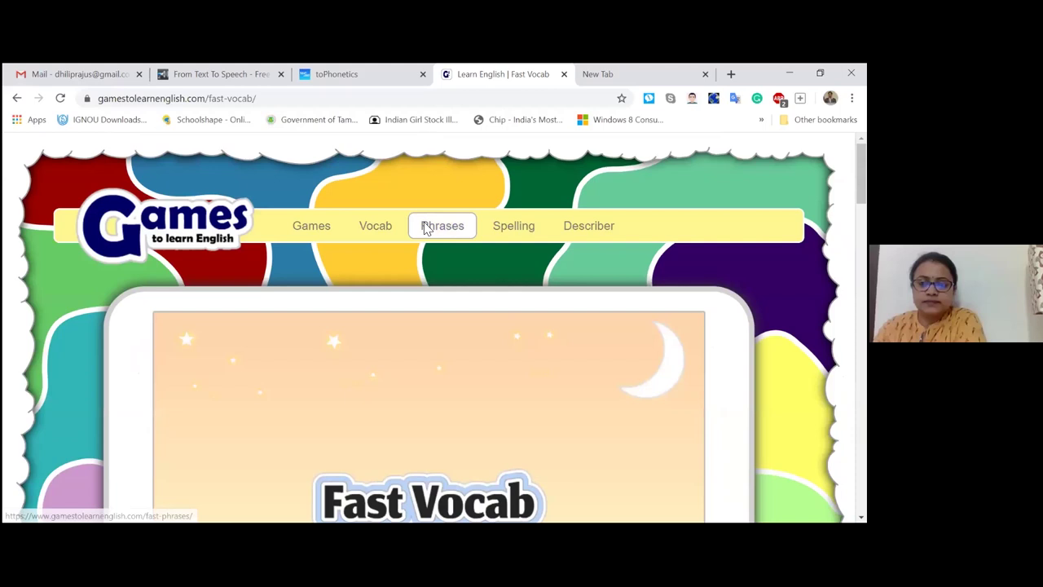
{"action": "scroll", "coordinate": [458, 315], "scroll_direction": "down", "scroll_amount": 2}
{"action": "scroll", "coordinate": [459, 315], "scroll_direction": "down", "scroll_amount": 2}
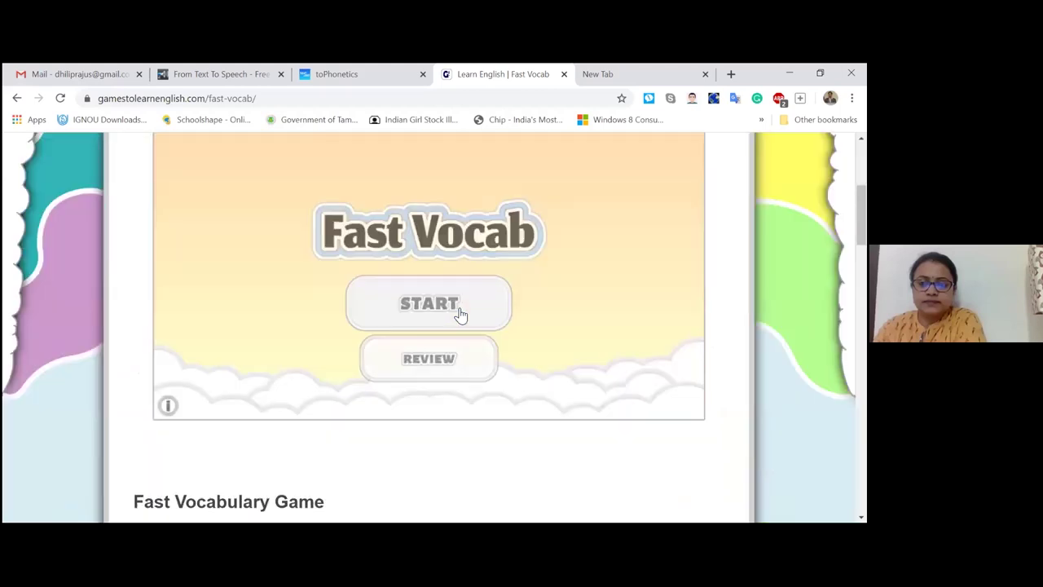
Step: Start the Fast Vocab game with the Animals 1 category and bring the whole game board into view
{"action": "left_click", "coordinate": [468, 314]}
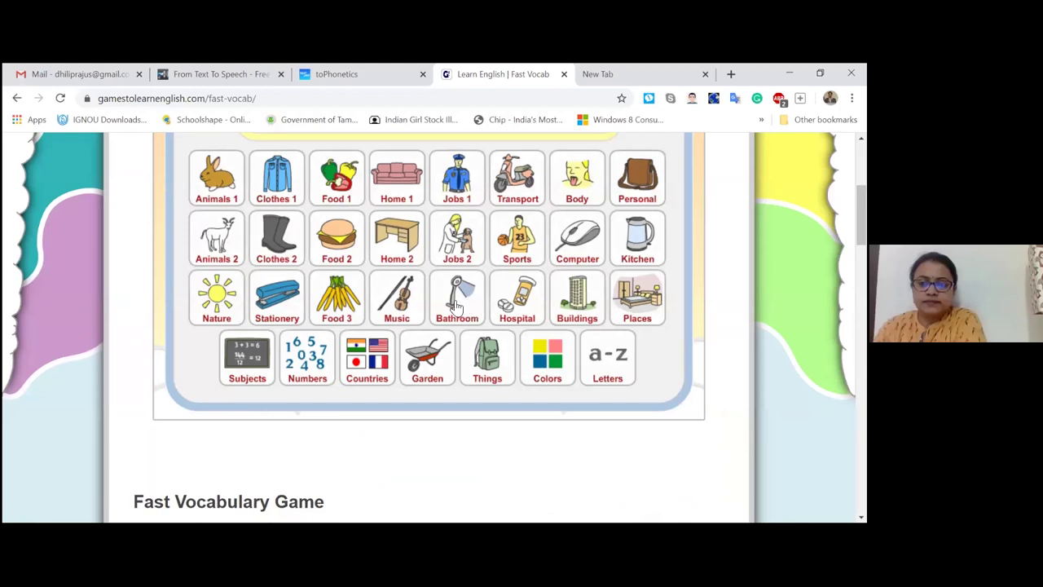
{"action": "left_click", "coordinate": [210, 192]}
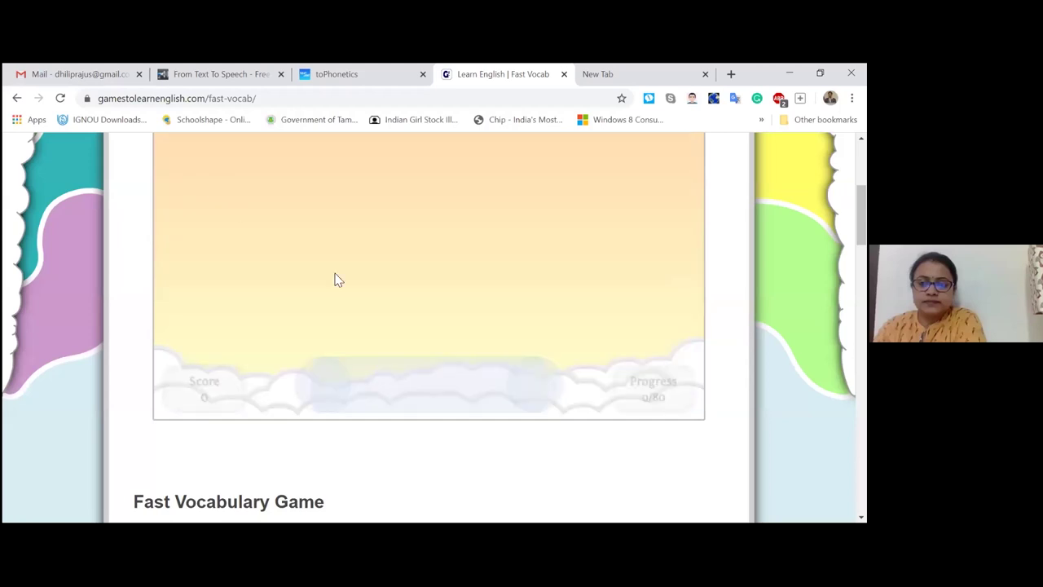
{"action": "scroll", "coordinate": [481, 340], "scroll_direction": "up", "scroll_amount": 1}
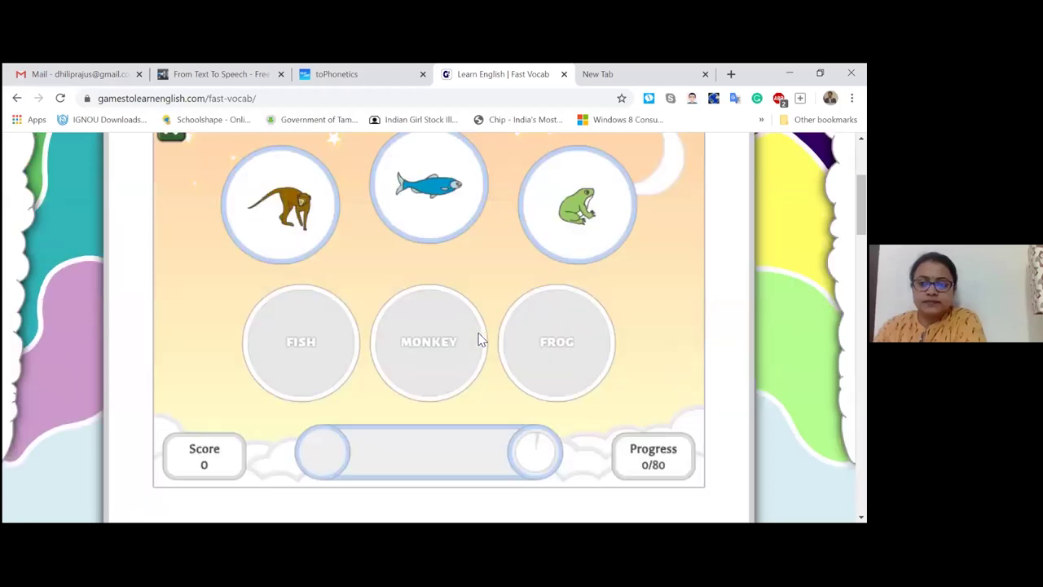
{"action": "scroll", "coordinate": [481, 340], "scroll_direction": "up", "scroll_amount": 1}
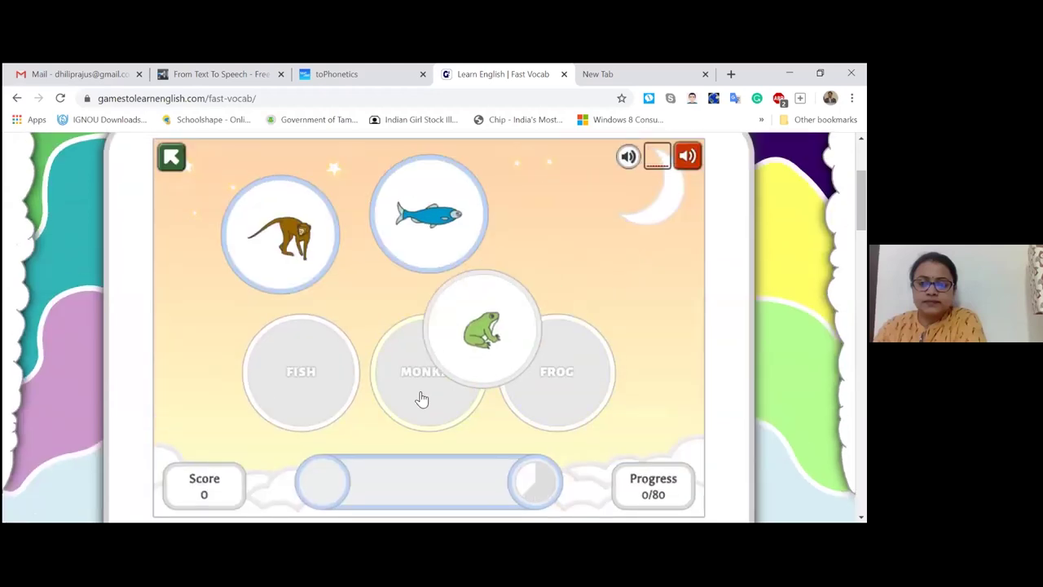
Step: Match the frog, fish and monkey pictures to their words in the first Fast Vocab round
{"action": "left_click", "coordinate": [551, 395]}
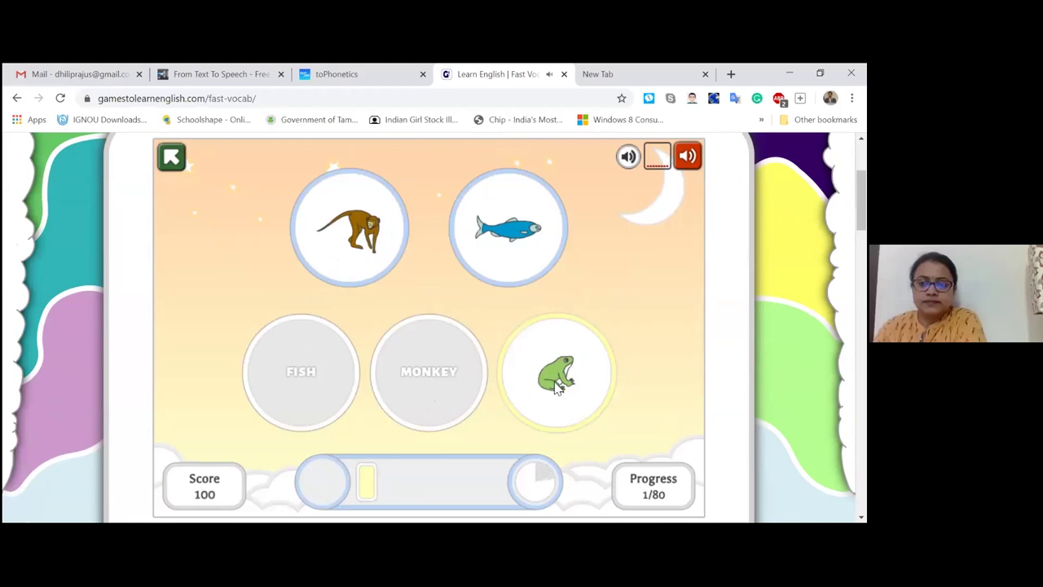
{"action": "left_click", "coordinate": [534, 230]}
{"action": "left_click", "coordinate": [333, 366]}
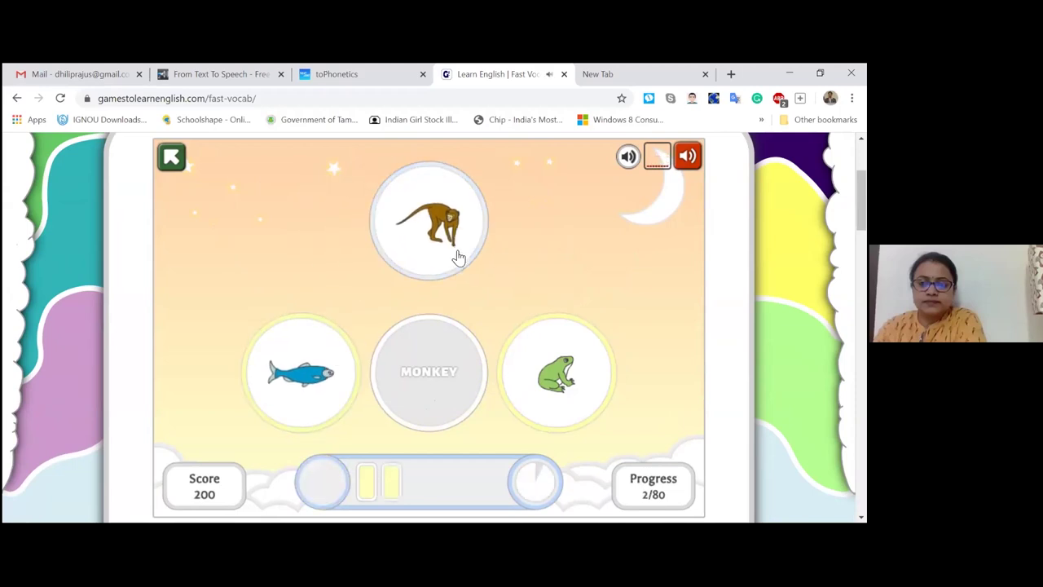
{"action": "left_click", "coordinate": [459, 257]}
{"action": "left_click", "coordinate": [456, 365]}
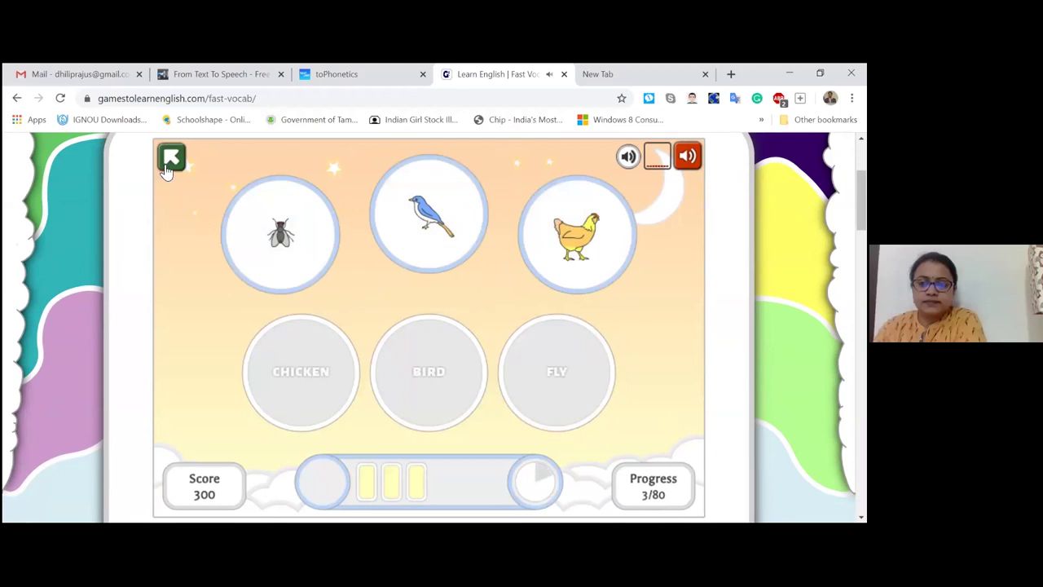
Step: Leave the Fast Vocab game and return to the site's home page with the list of games
{"action": "scroll", "coordinate": [249, 335], "scroll_direction": "down", "scroll_amount": 1}
{"action": "scroll", "coordinate": [27, 163], "scroll_direction": "down", "scroll_amount": 3}
{"action": "scroll", "coordinate": [30, 133], "scroll_direction": "up", "scroll_amount": 3}
{"action": "scroll", "coordinate": [30, 132], "scroll_direction": "up", "scroll_amount": 3}
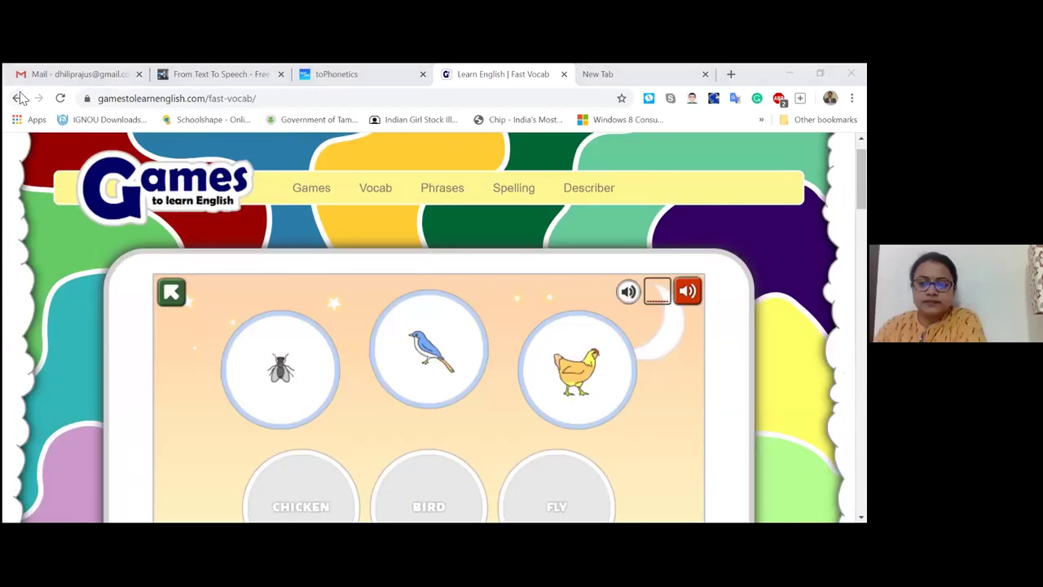
{"action": "left_click", "coordinate": [172, 295]}
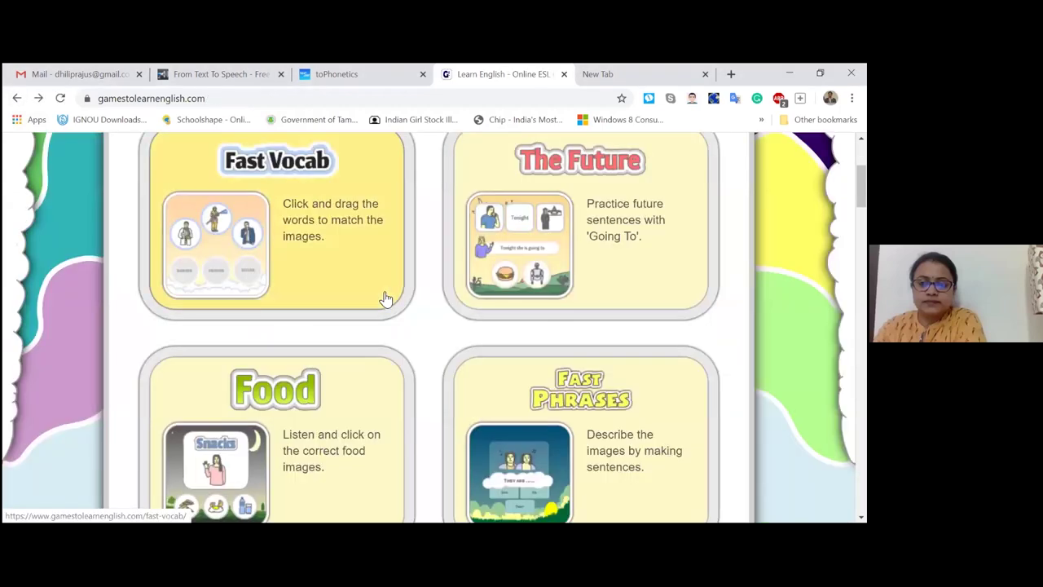
Step: Look through the games on the home page and open the site's Download page for desktop games
{"action": "scroll", "coordinate": [375, 290], "scroll_direction": "down", "scroll_amount": 4}
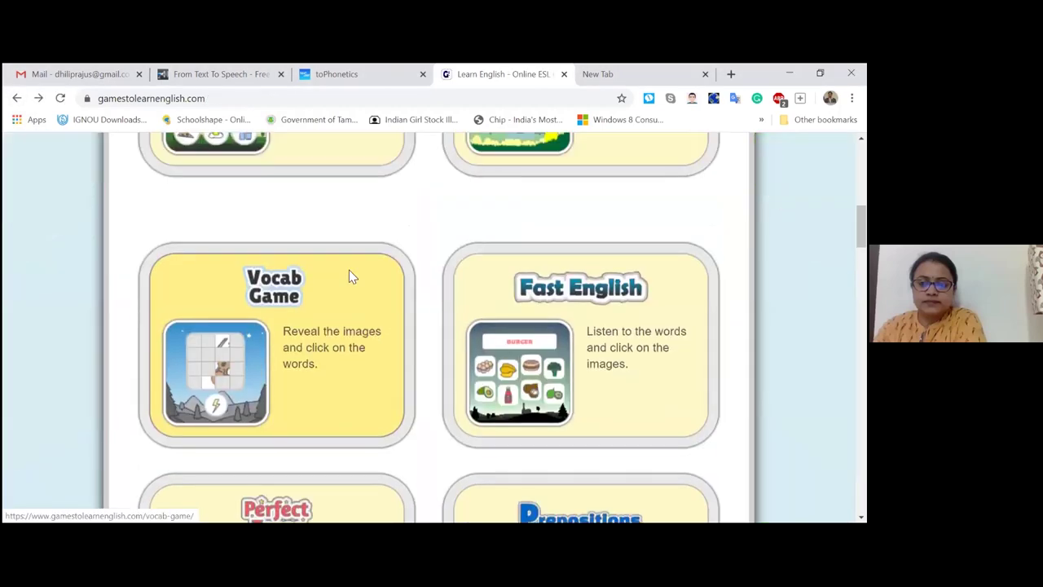
{"action": "scroll", "coordinate": [325, 244], "scroll_direction": "up", "scroll_amount": 3}
{"action": "scroll", "coordinate": [359, 235], "scroll_direction": "up", "scroll_amount": 3}
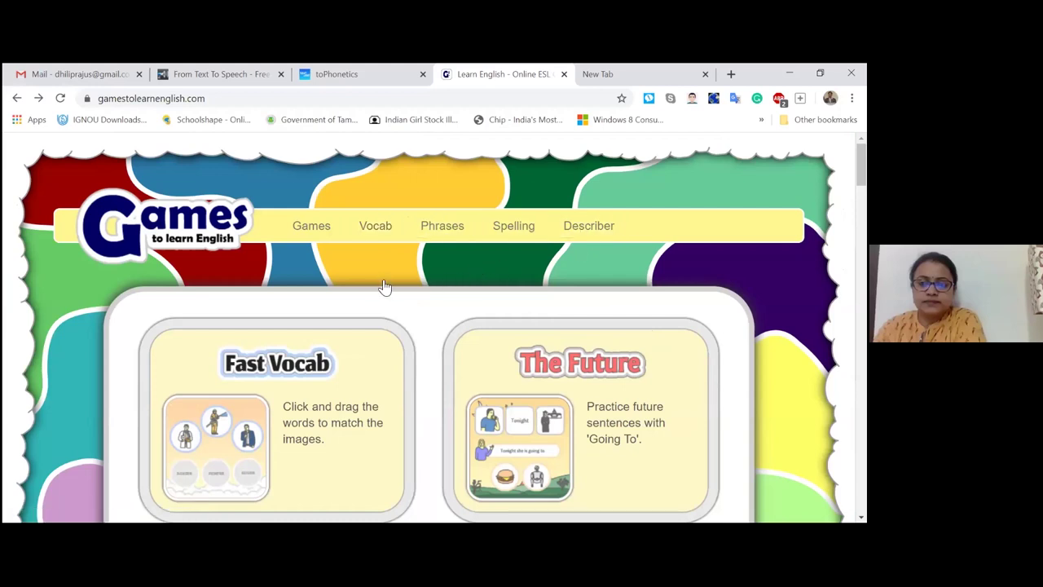
{"action": "scroll", "coordinate": [378, 293], "scroll_direction": "down", "scroll_amount": 5}
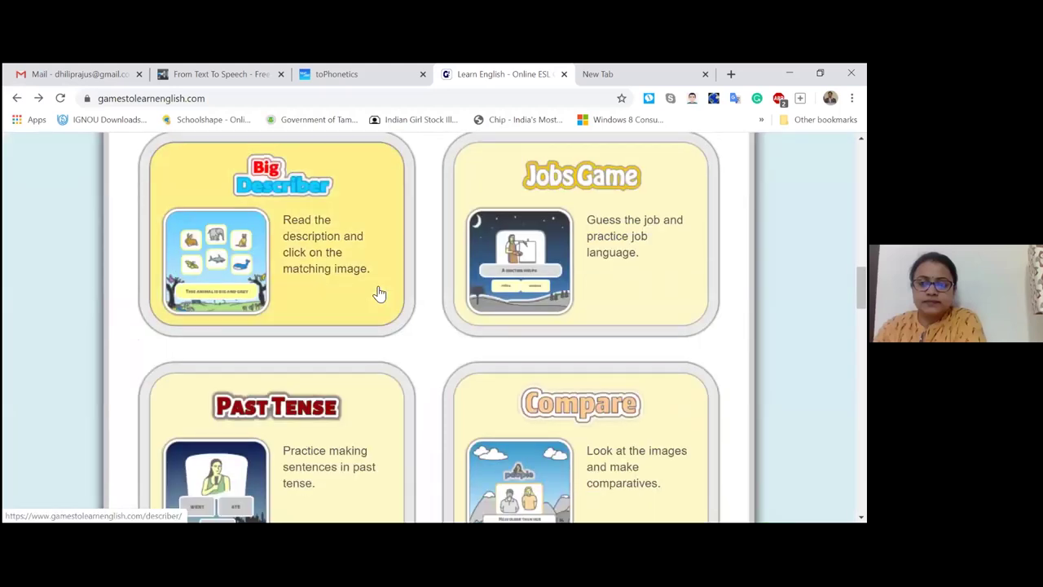
{"action": "scroll", "coordinate": [379, 293], "scroll_direction": "down", "scroll_amount": 15}
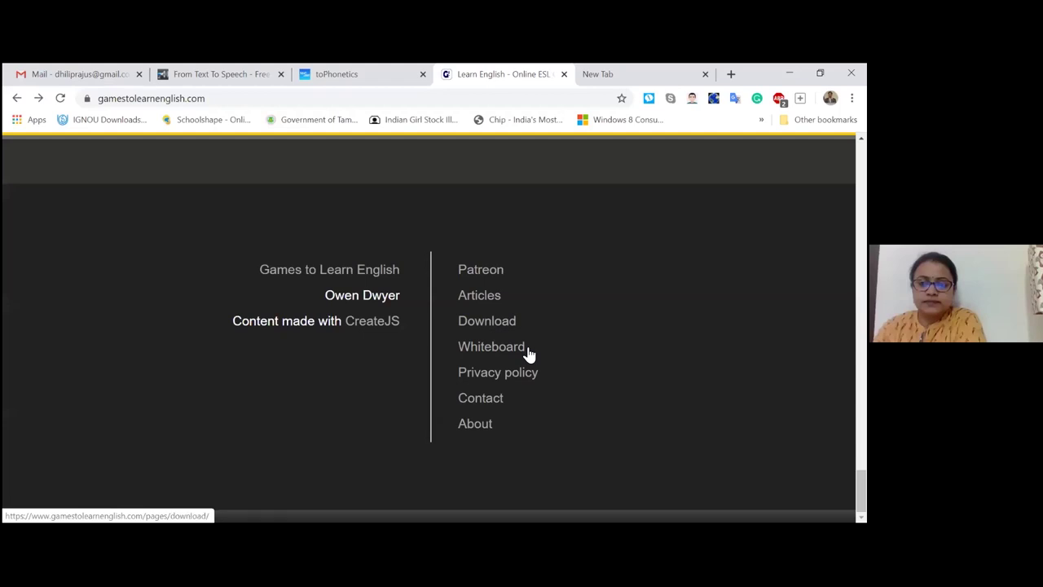
{"action": "left_click", "coordinate": [480, 328]}
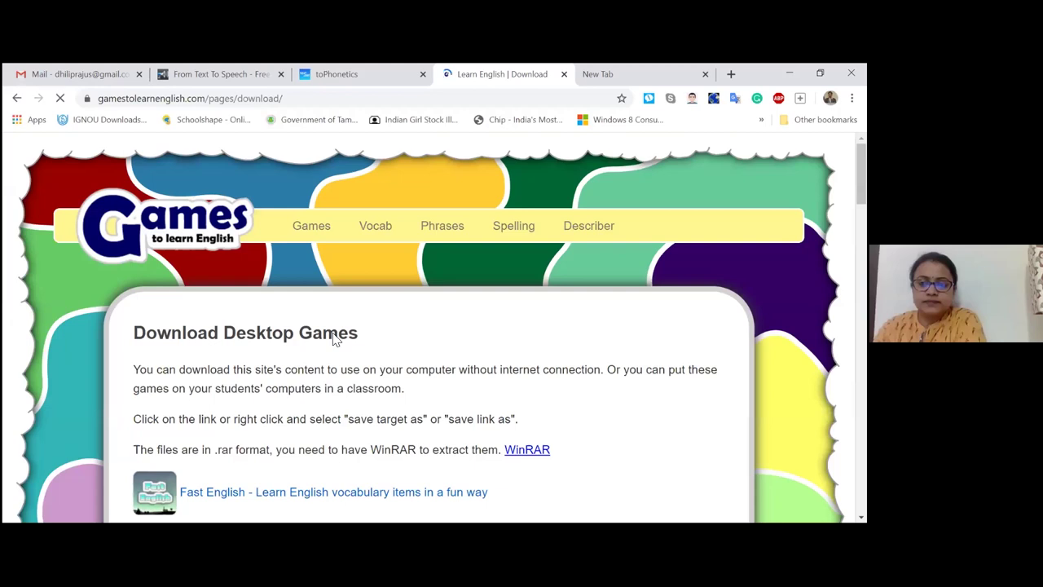
Step: Examine the list of downloadable desktop games, from Fast English and Hangman through to Desert Drag
{"action": "scroll", "coordinate": [332, 339], "scroll_direction": "down", "scroll_amount": 3}
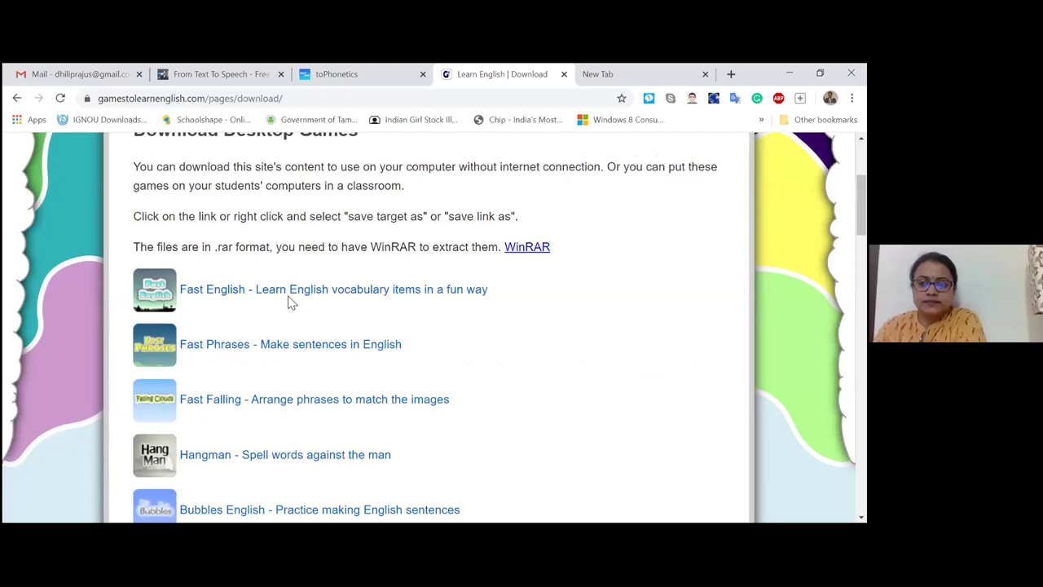
{"action": "scroll", "coordinate": [291, 303], "scroll_direction": "down", "scroll_amount": 3}
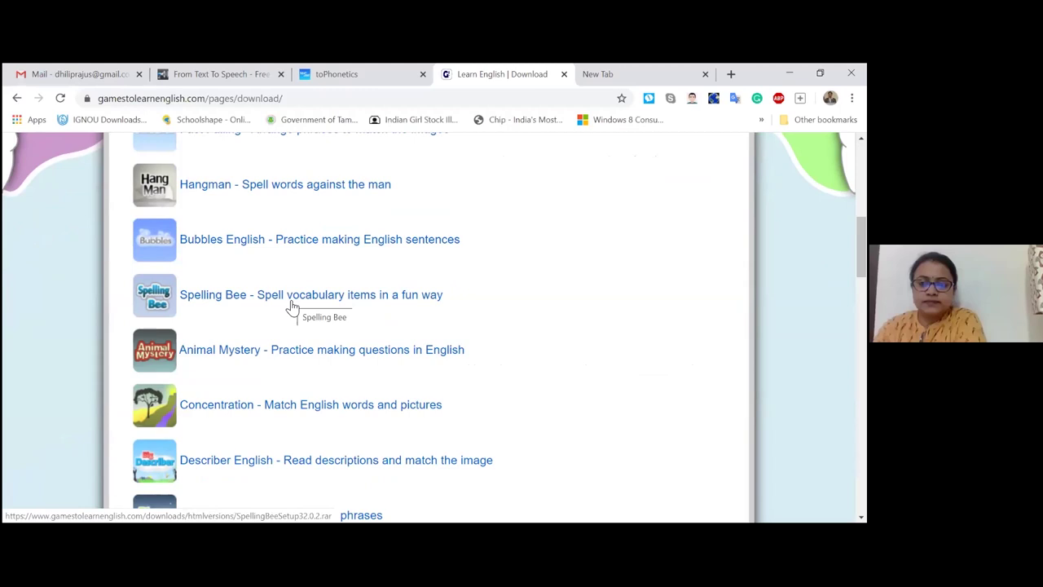
{"action": "scroll", "coordinate": [292, 306], "scroll_direction": "down", "scroll_amount": 1}
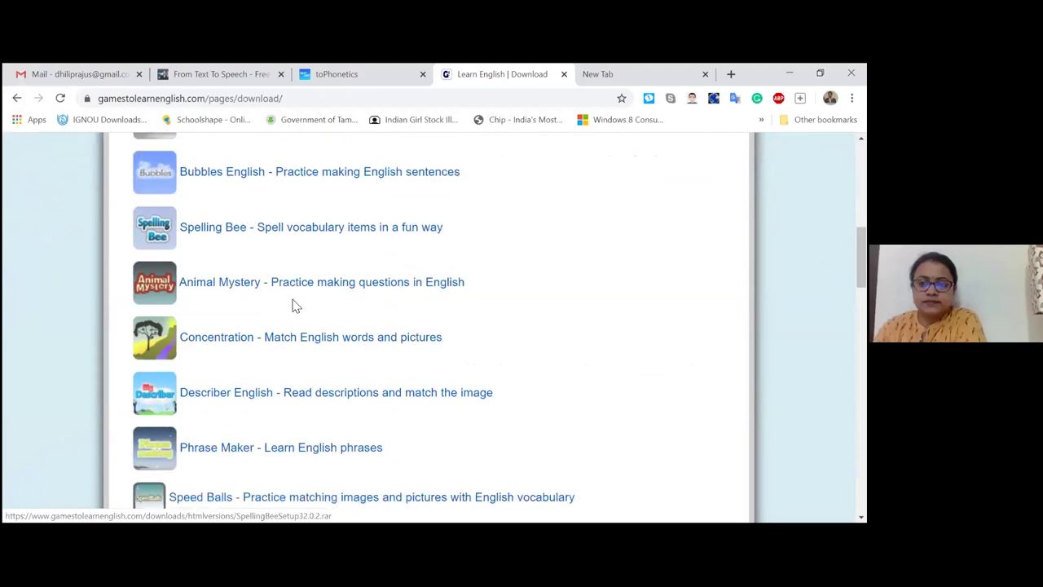
{"action": "scroll", "coordinate": [291, 306], "scroll_direction": "down", "scroll_amount": 1}
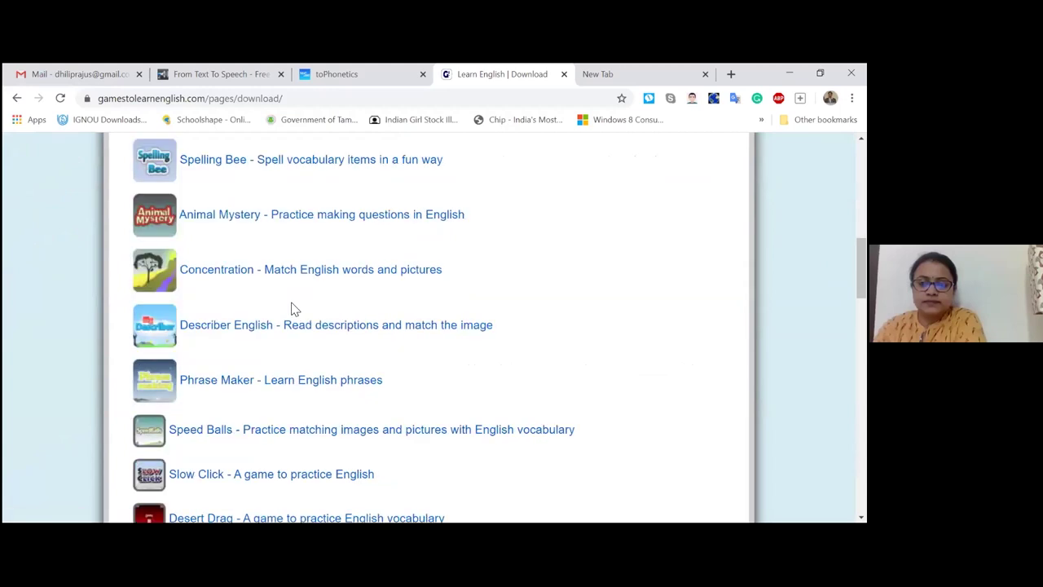
{"action": "scroll", "coordinate": [373, 305], "scroll_direction": "down", "scroll_amount": 2}
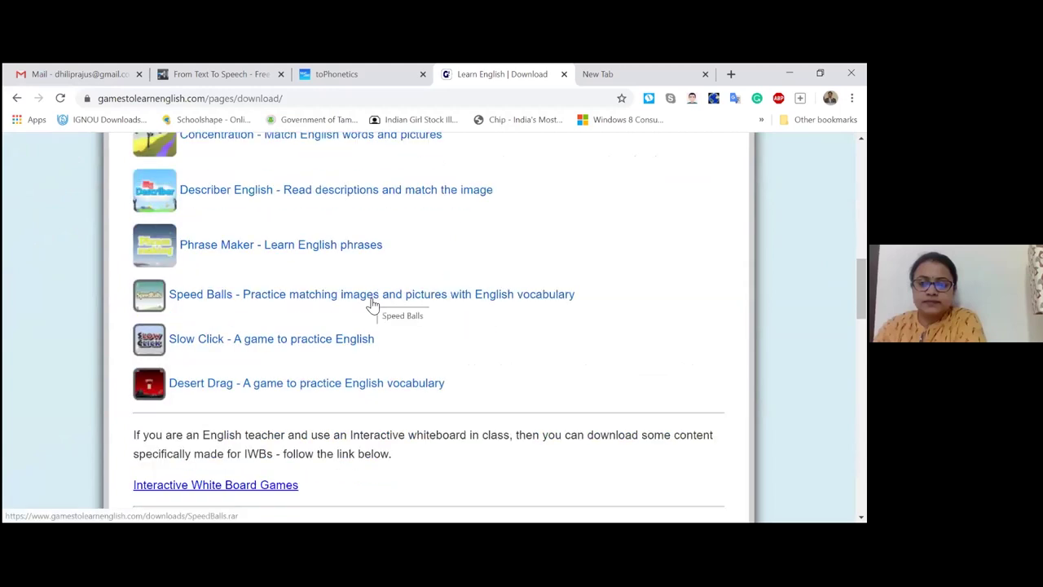
{"action": "scroll", "coordinate": [372, 305], "scroll_direction": "up", "scroll_amount": 3}
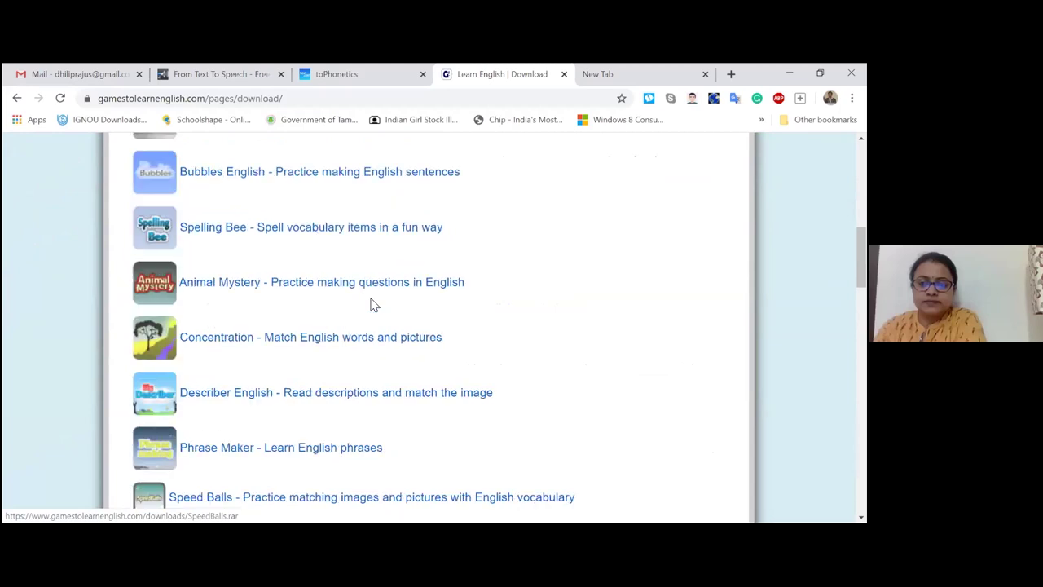
{"action": "scroll", "coordinate": [240, 268], "scroll_direction": "up", "scroll_amount": 2}
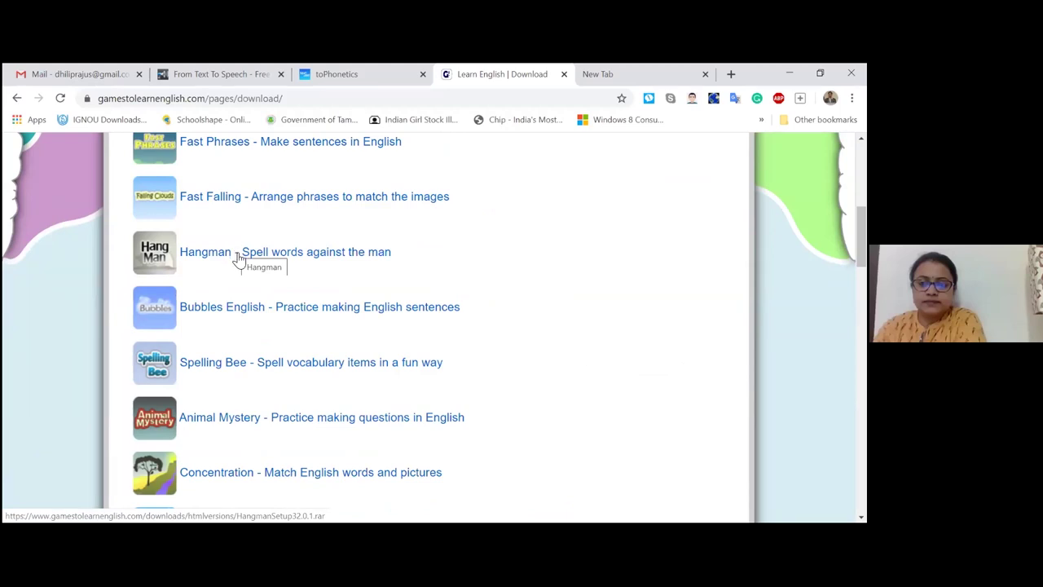
{"action": "scroll", "coordinate": [298, 264], "scroll_direction": "up", "scroll_amount": 2}
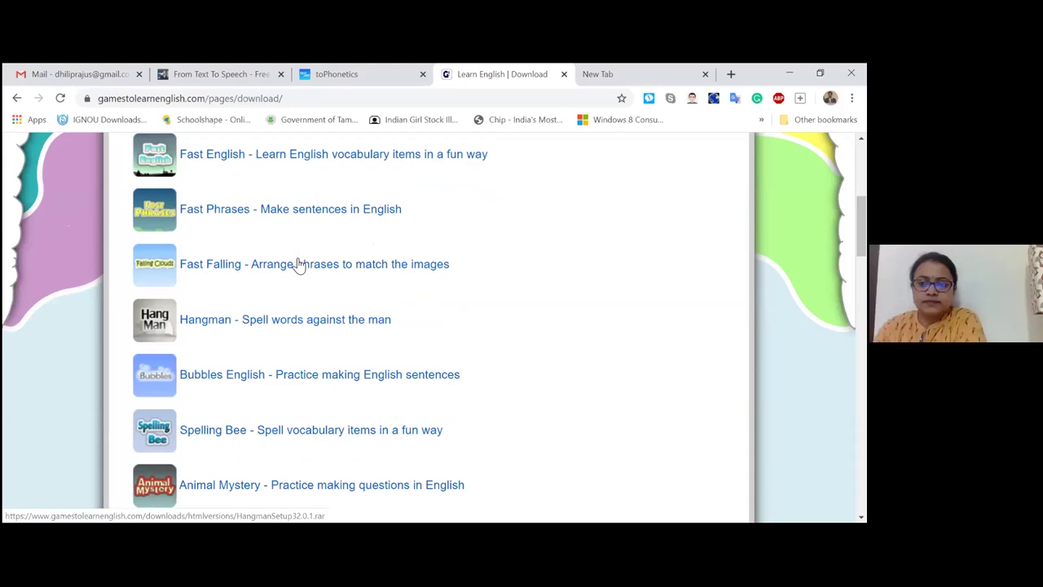
{"action": "scroll", "coordinate": [298, 259], "scroll_direction": "up", "scroll_amount": 4}
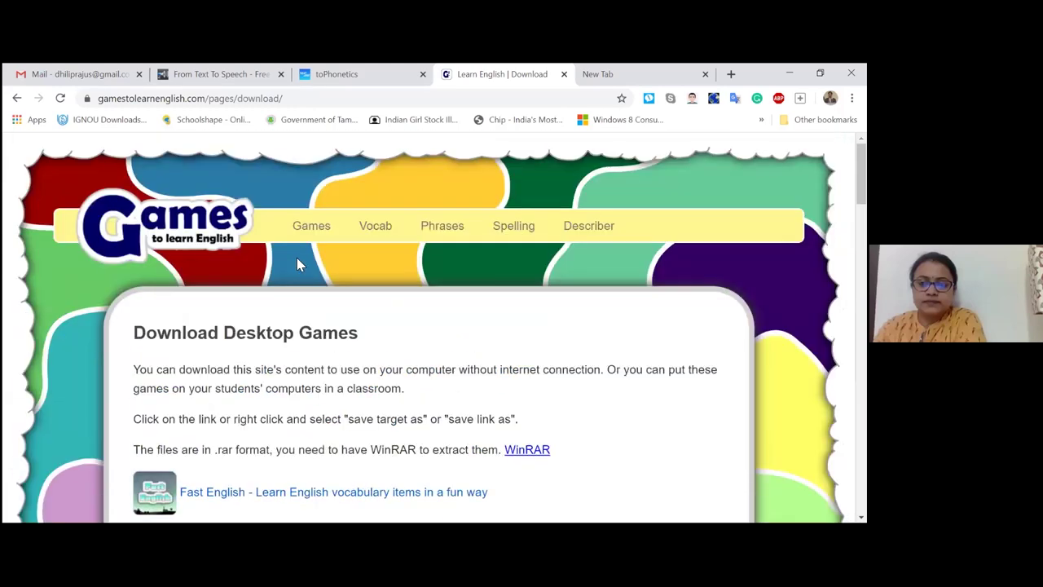
{"action": "scroll", "coordinate": [297, 266], "scroll_direction": "down", "scroll_amount": 4}
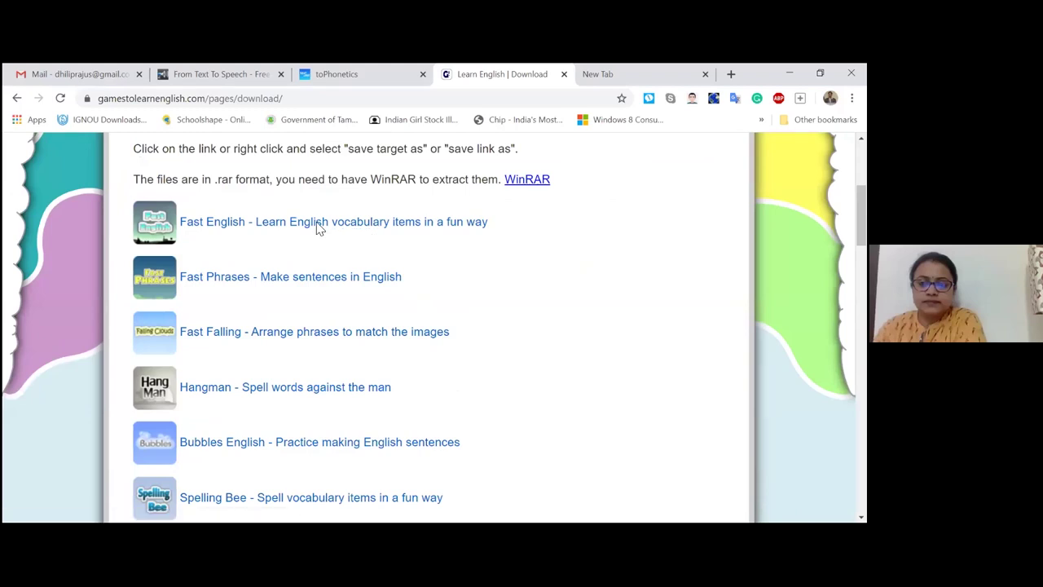
Step: Download the Fast English desktop game and open the FastEnglish2.0.rar archive in WinRAR
{"action": "left_click", "coordinate": [317, 225]}
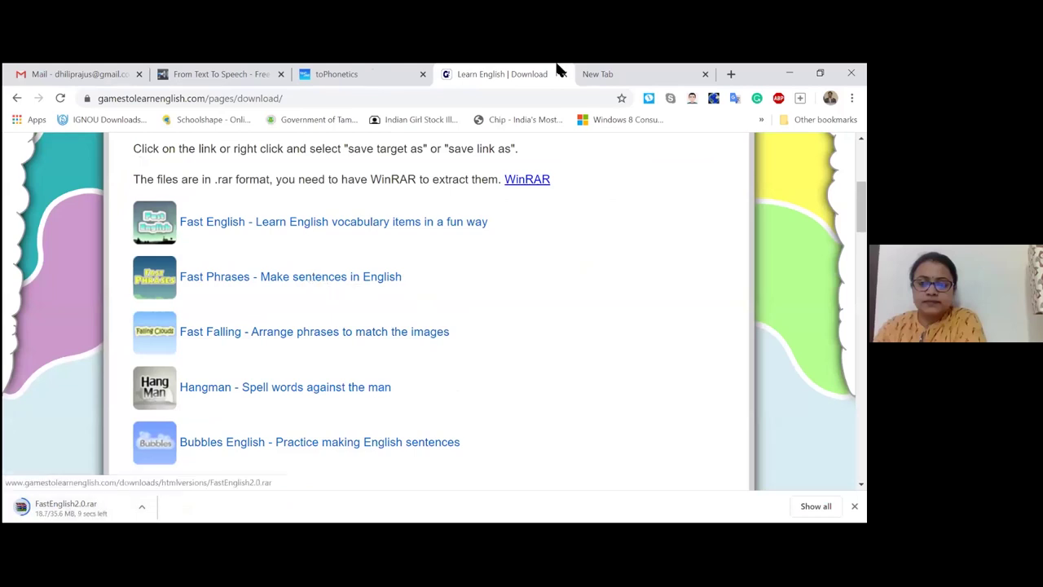
{"action": "left_click", "coordinate": [642, 77]}
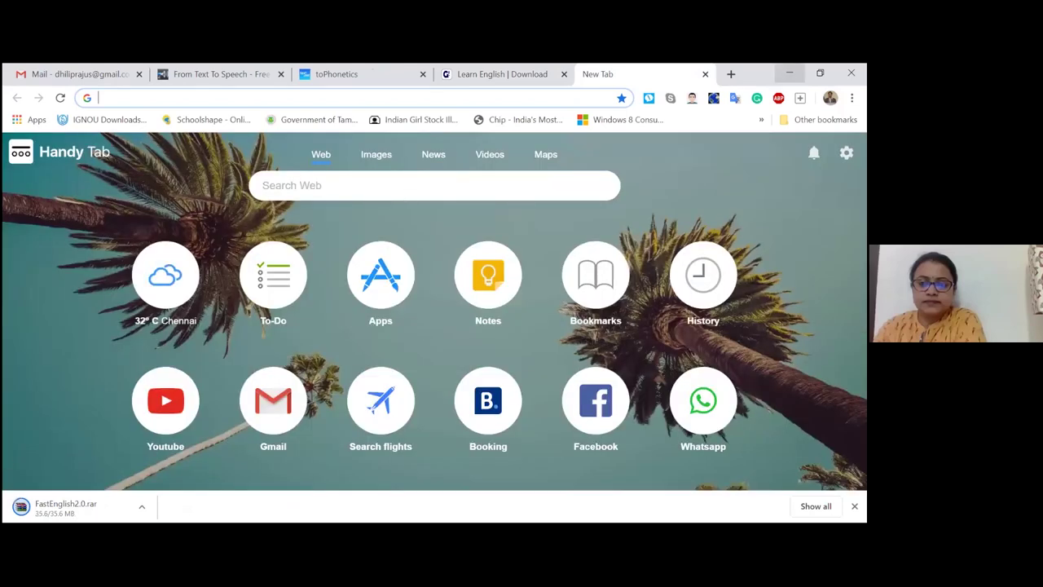
{"action": "left_click", "coordinate": [79, 518]}
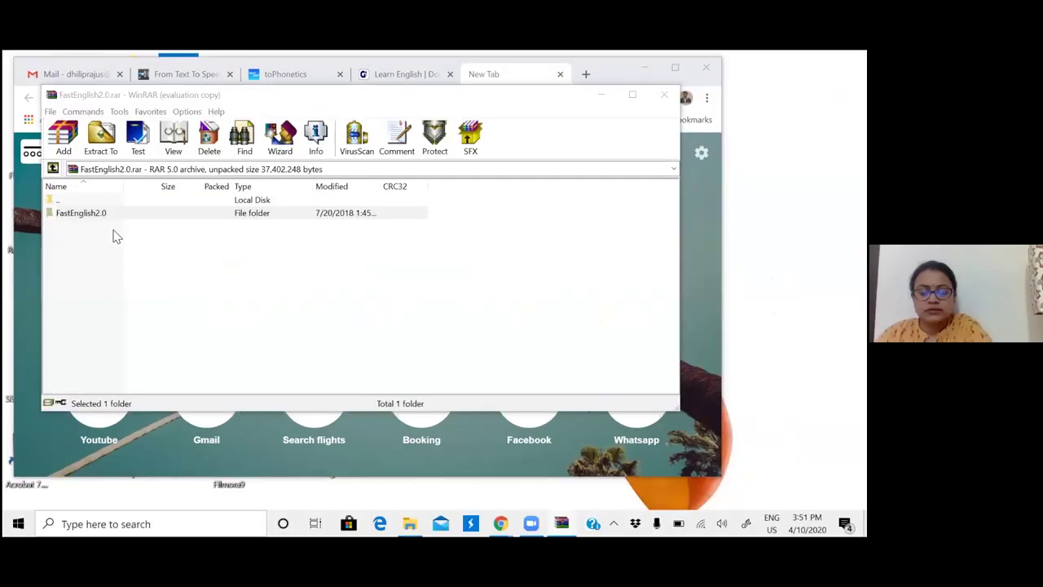
Step: Extract the FastEnglish2.0 folder from the archive to the desktop and open it to show the FastEnglish application
{"action": "left_click", "coordinate": [93, 211]}
{"action": "left_click", "coordinate": [93, 212]}
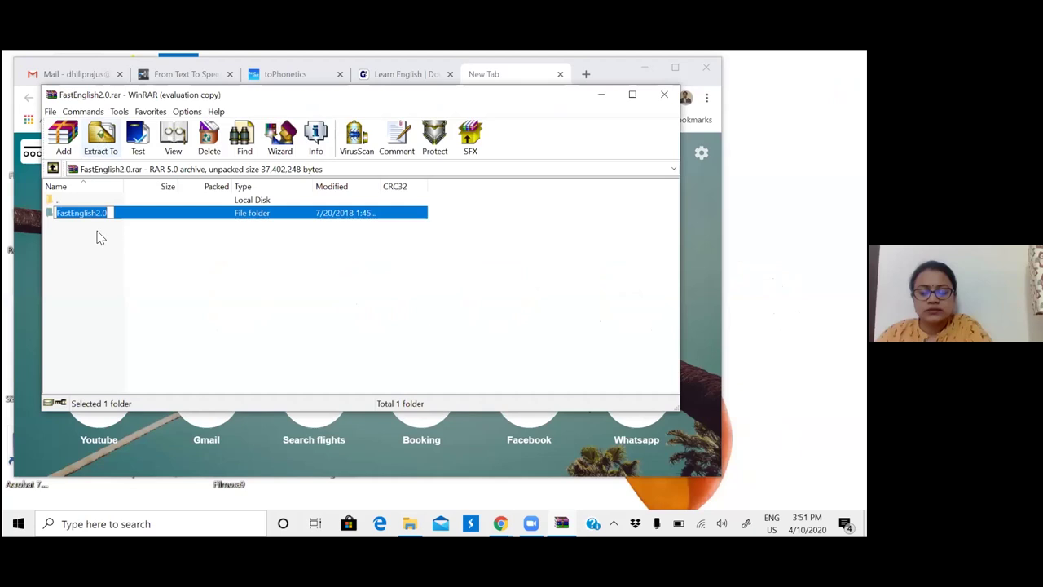
{"action": "left_click", "coordinate": [123, 259]}
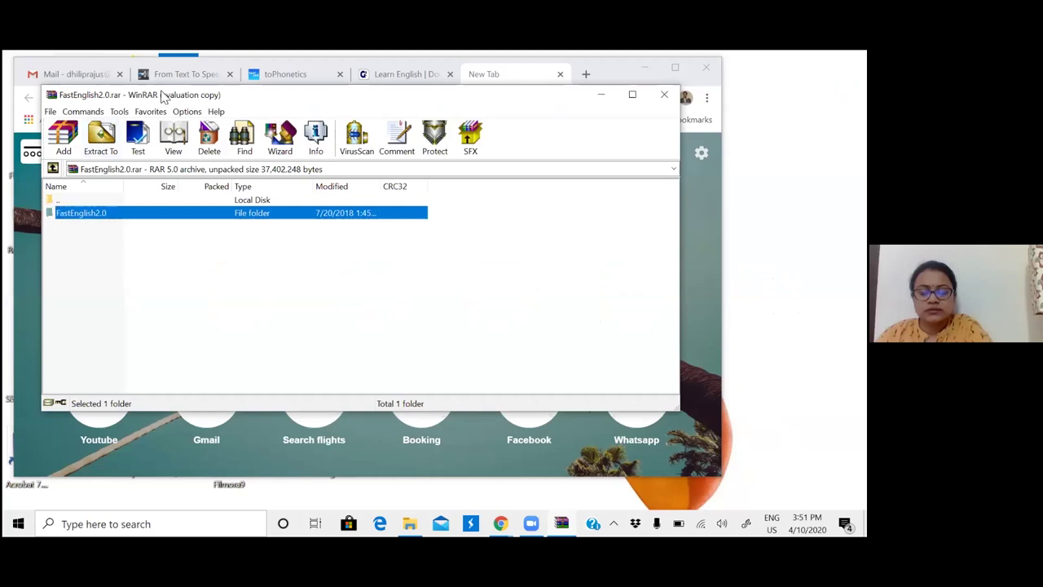
{"action": "left_click", "coordinate": [86, 212]}
{"action": "left_click", "coordinate": [602, 98]}
{"action": "left_click", "coordinate": [642, 71]}
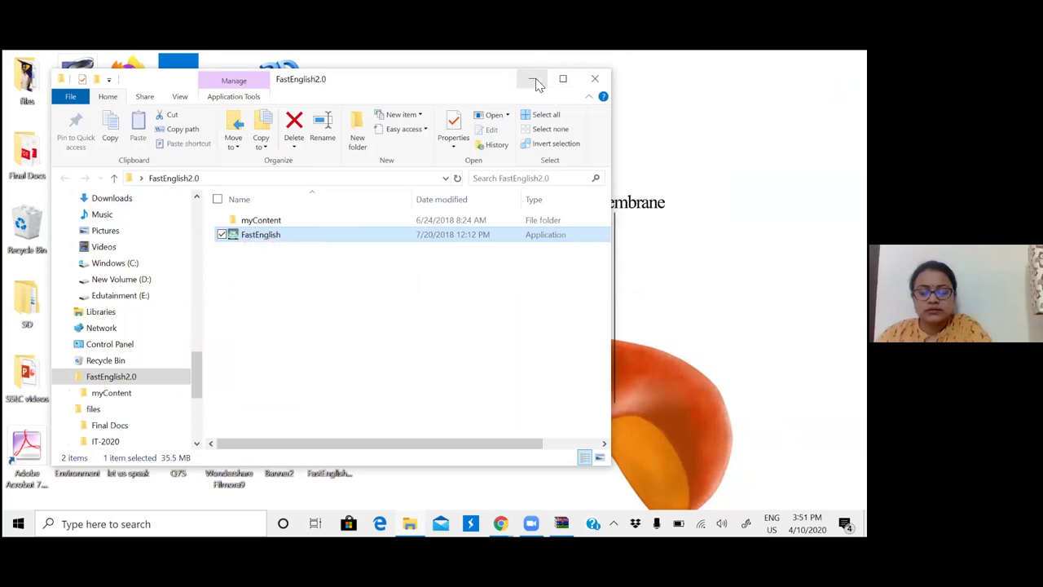
Step: Minimise the FastEnglish2.0 folder window, then find OneNote 2016 by searching for "onen" and open it
{"action": "mouse_move", "coordinate": [560, 523]}
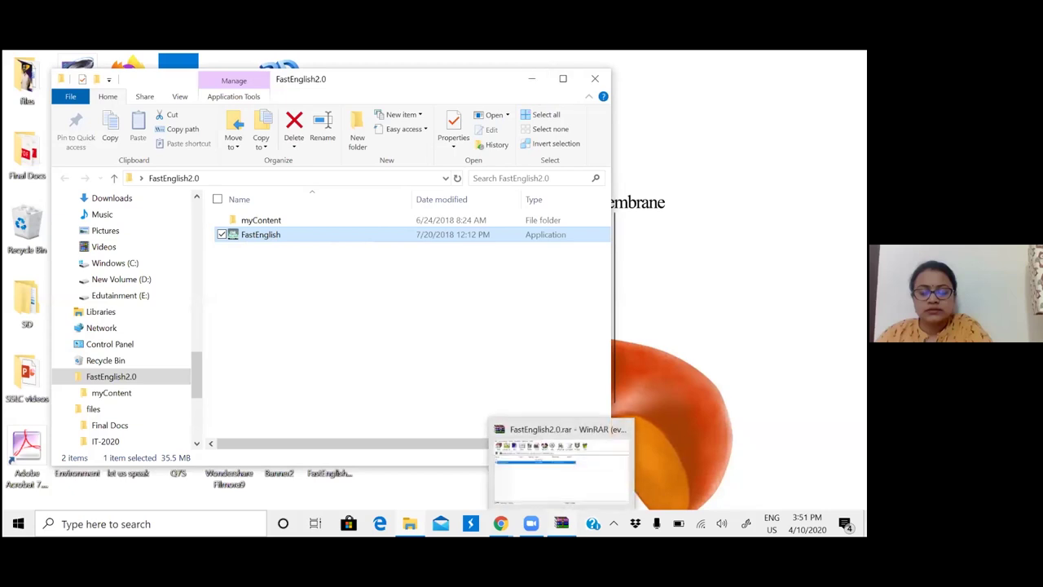
{"action": "mouse_move", "coordinate": [500, 523]}
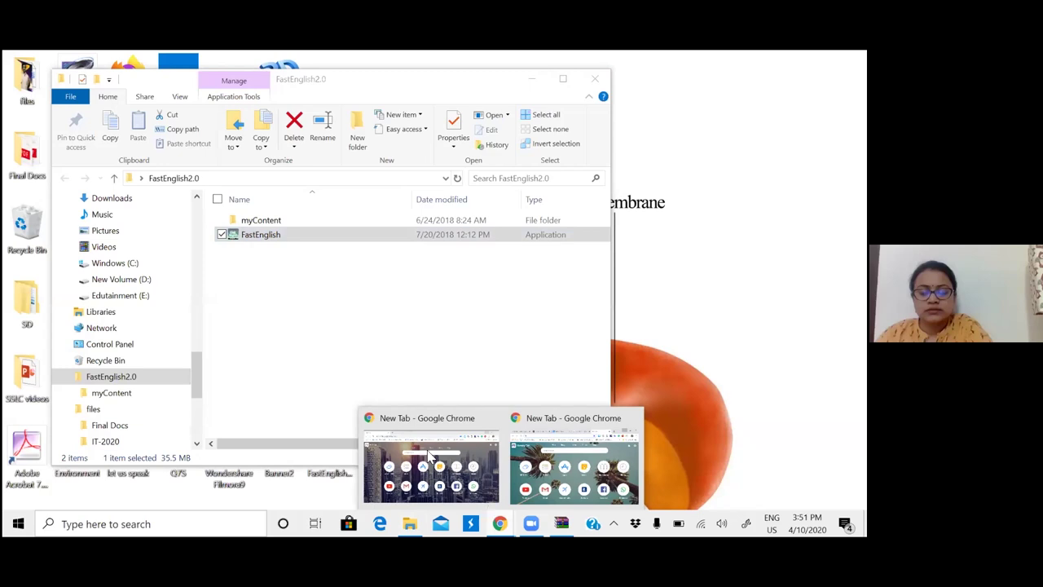
{"action": "mouse_move", "coordinate": [429, 456]}
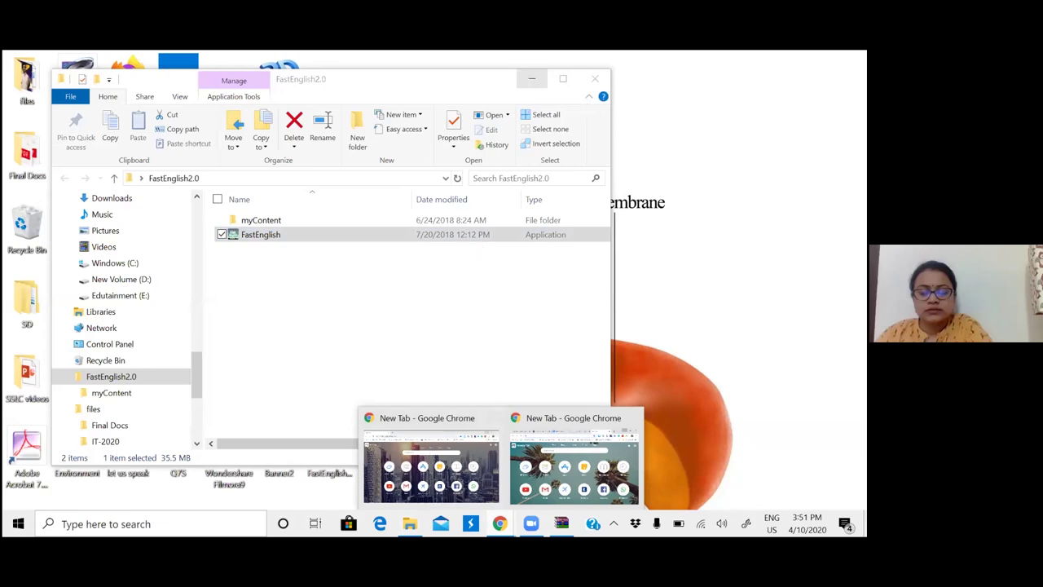
{"action": "left_click", "coordinate": [531, 79]}
{"action": "left_click", "coordinate": [18, 524]}
{"action": "type", "text": "o"}
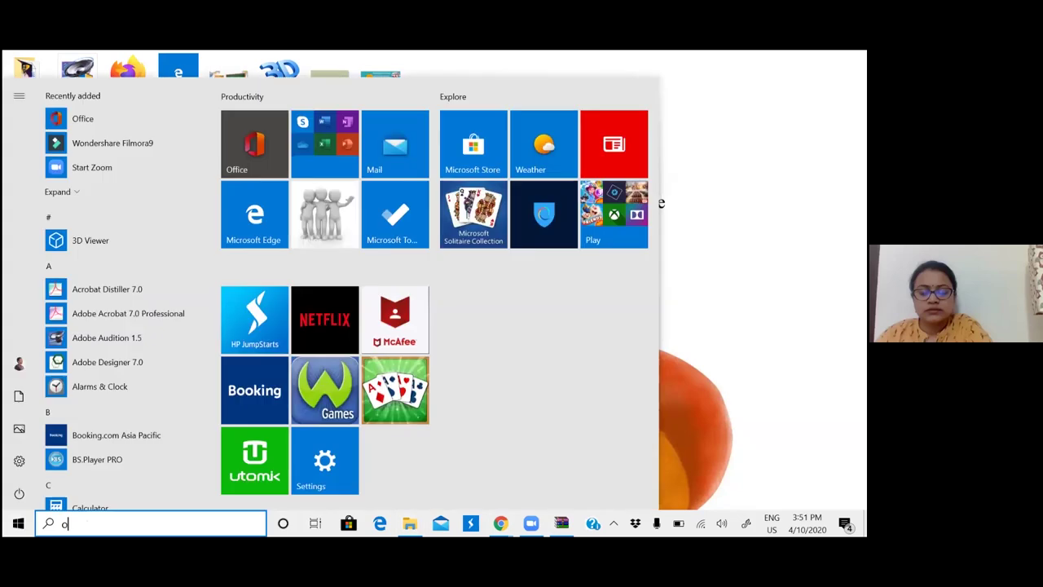
{"action": "type", "text": "nen"}
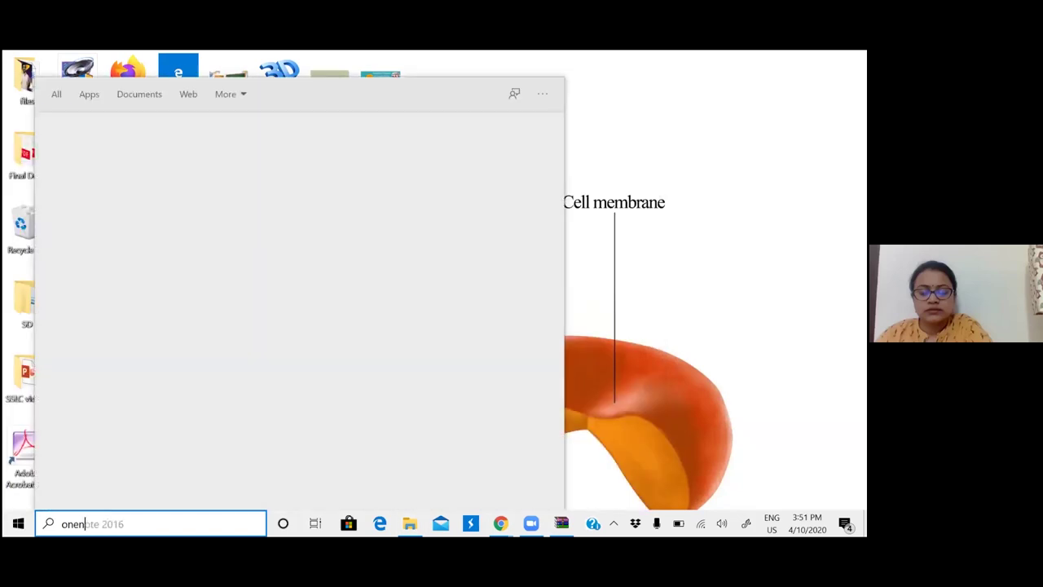
{"action": "left_click", "coordinate": [159, 152]}
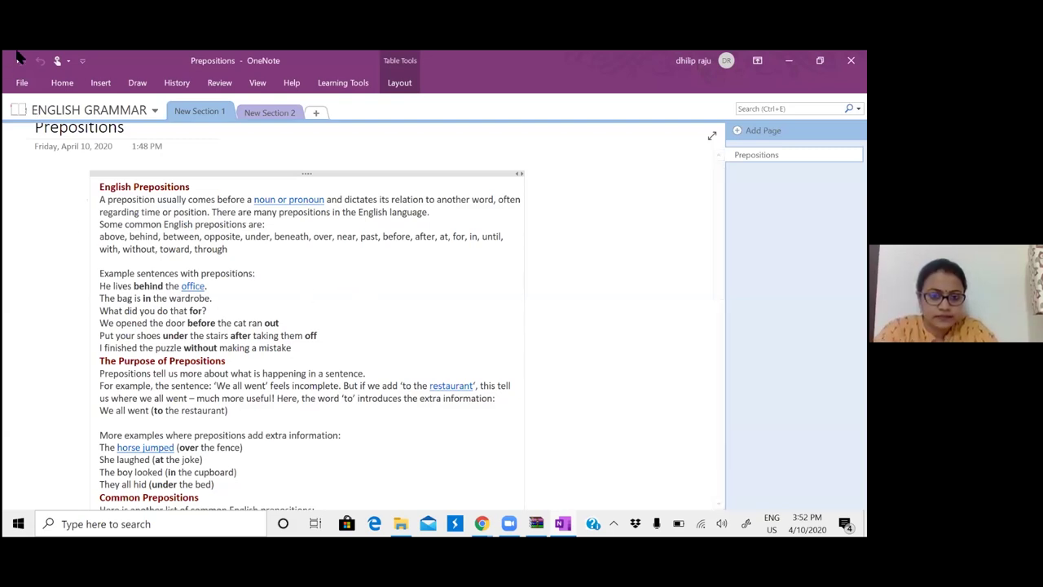
Step: Open the Prepositions page in Immersive Reader and have its text read aloud
{"action": "left_click", "coordinate": [355, 89]}
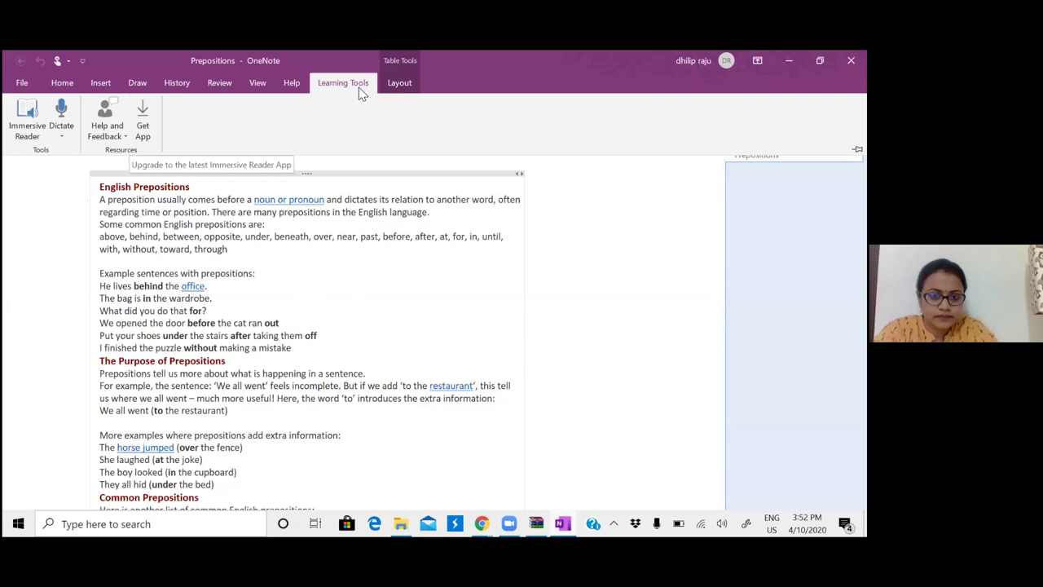
{"action": "left_click", "coordinate": [27, 118]}
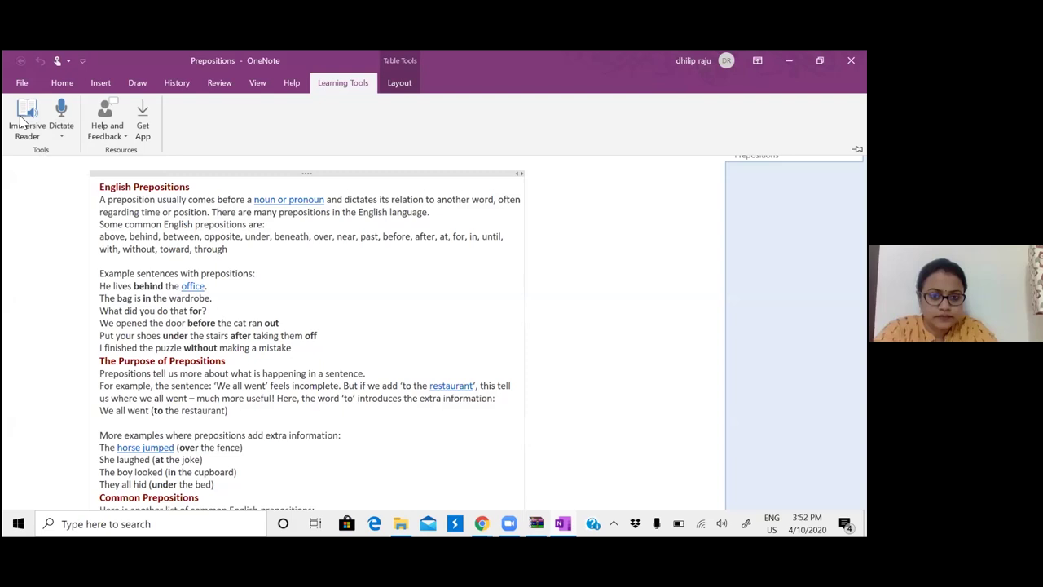
{"action": "left_click", "coordinate": [27, 120]}
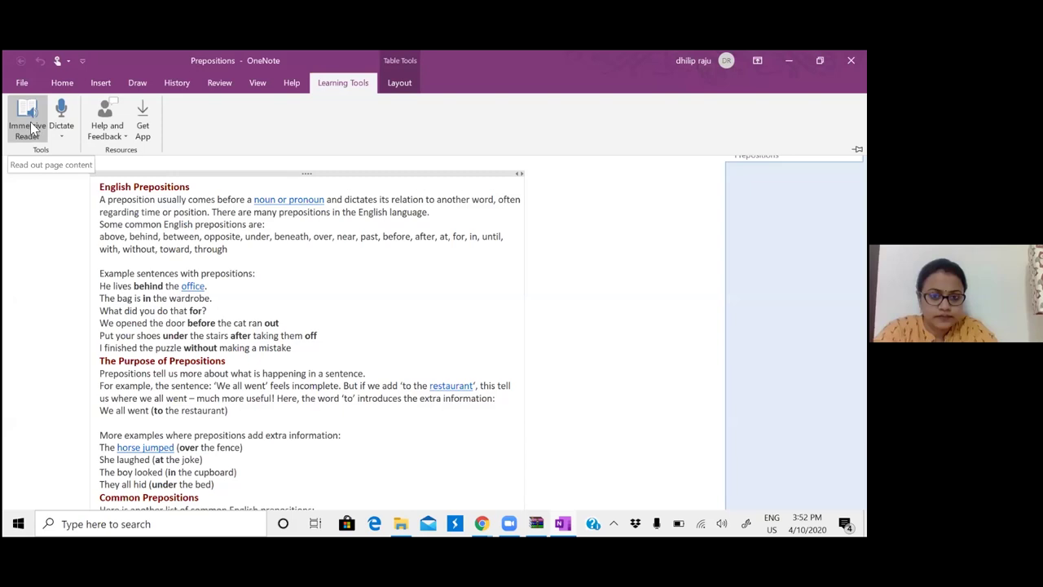
{"action": "left_click", "coordinate": [31, 128]}
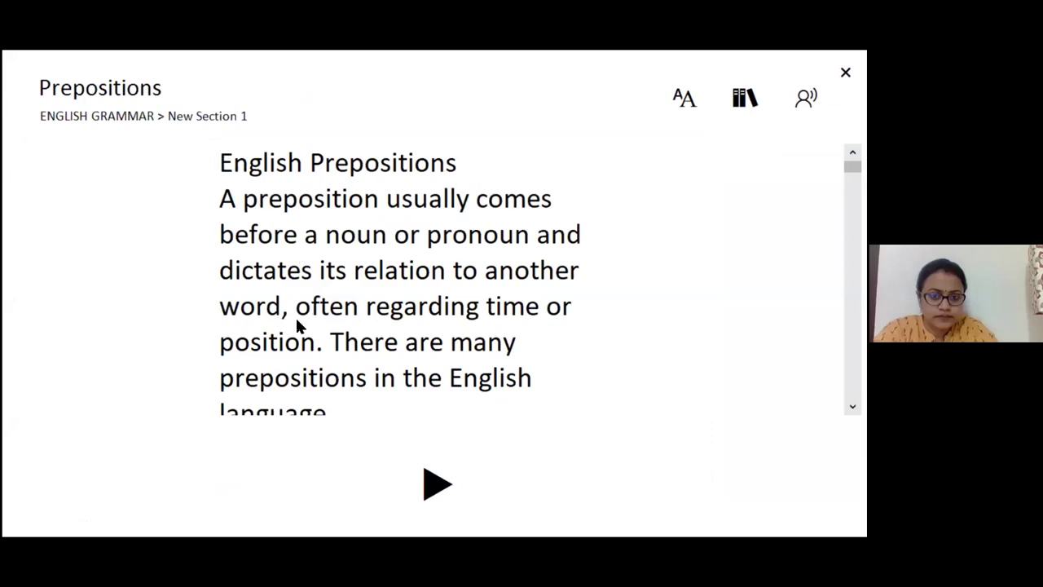
{"action": "left_click", "coordinate": [439, 494]}
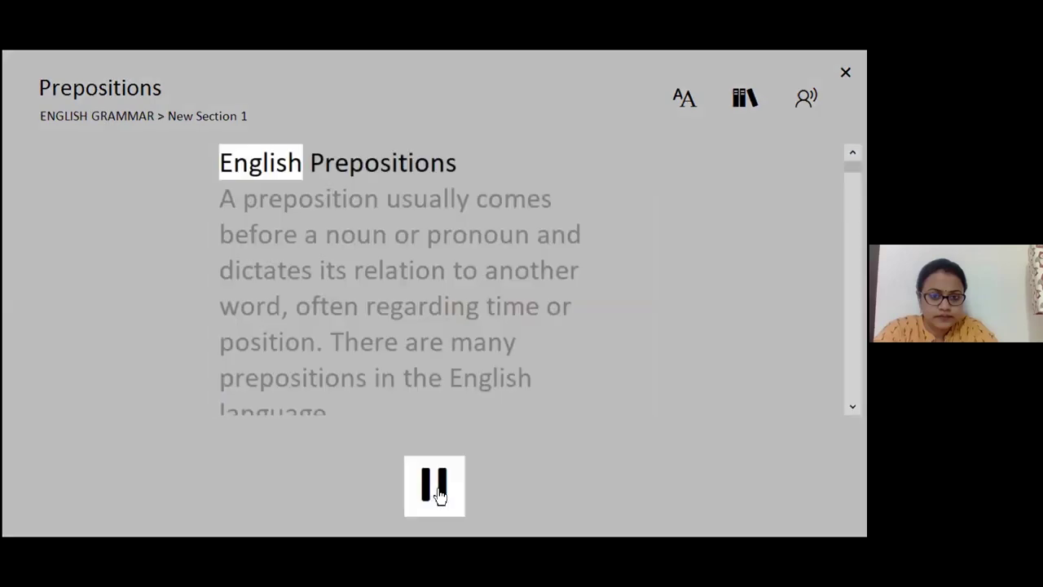
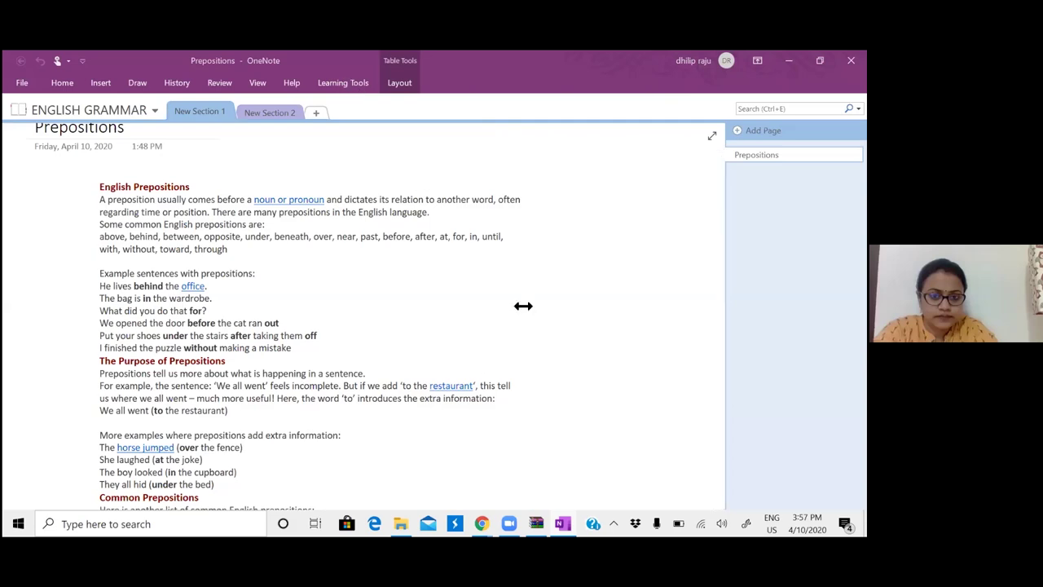
Step: Calculate 23+45= and 345*45= in a new note beside the prepositions text and show the drawing tools
{"action": "left_click", "coordinate": [572, 279]}
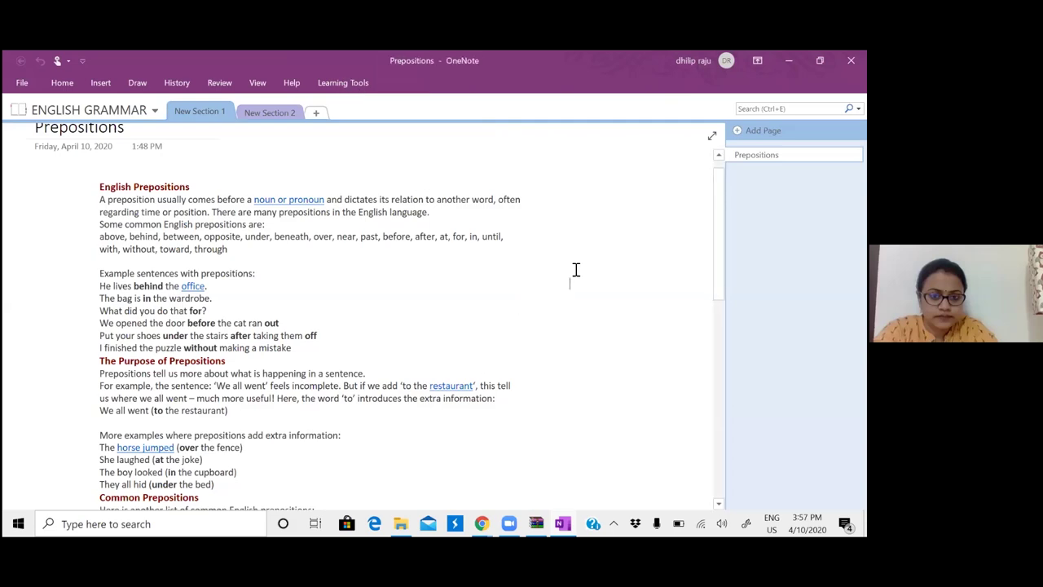
{"action": "type", "text": "23+45"}
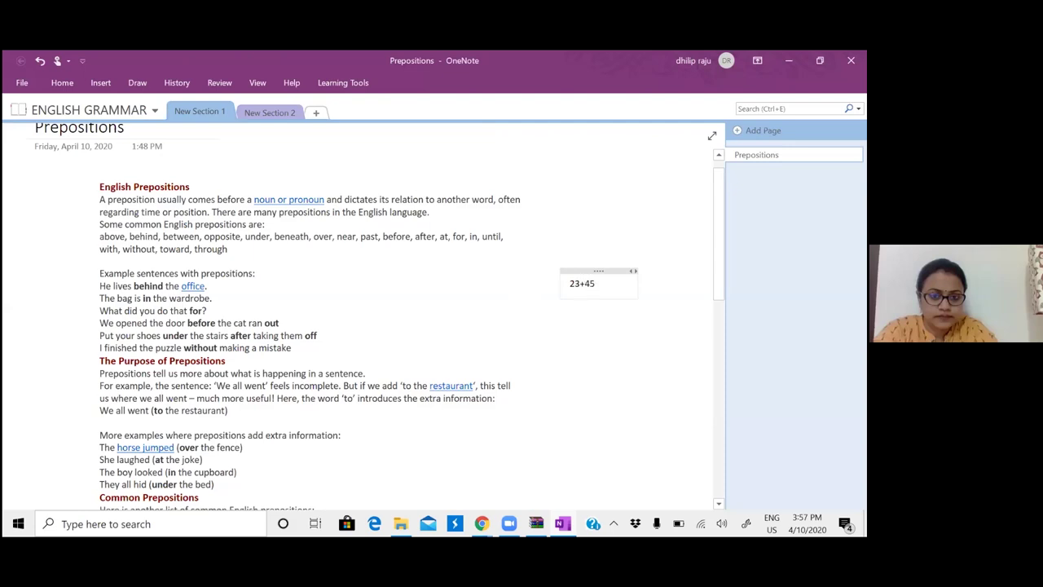
{"action": "type", "text": "="}
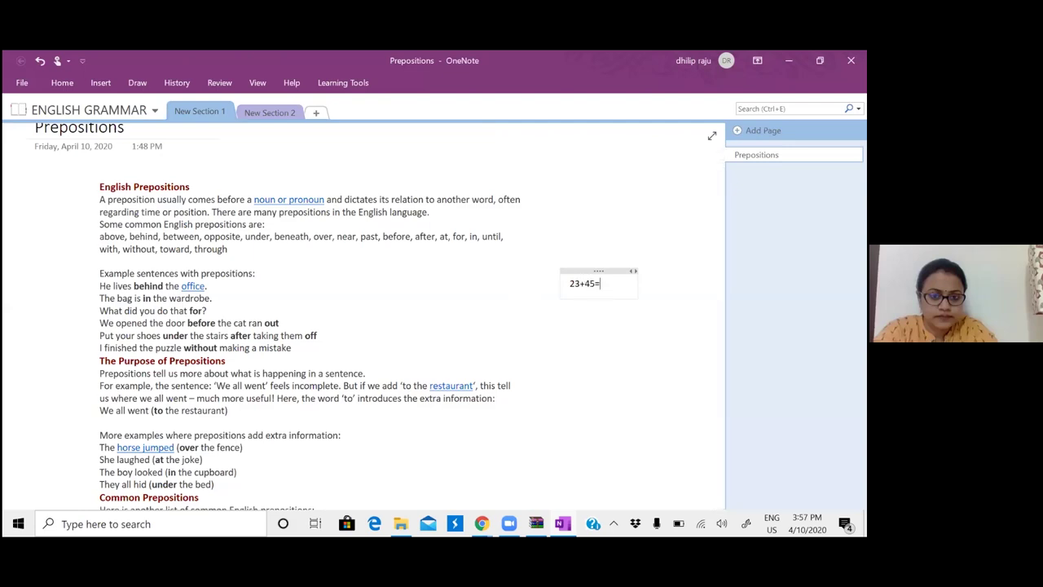
{"action": "key", "text": "Return"}
{"action": "type", "text": "345*45=15,525"}
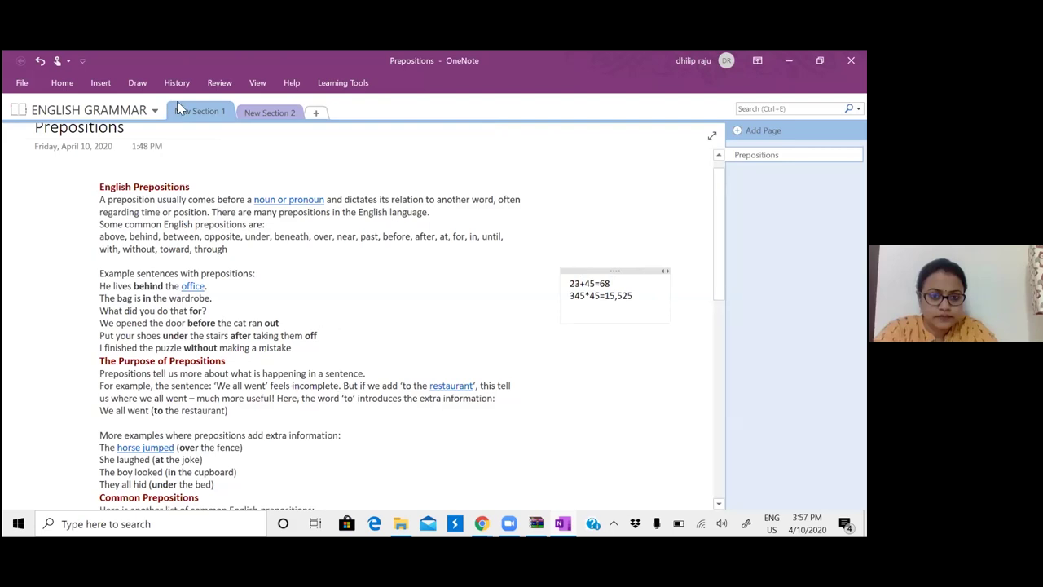
{"action": "left_click", "coordinate": [138, 82]}
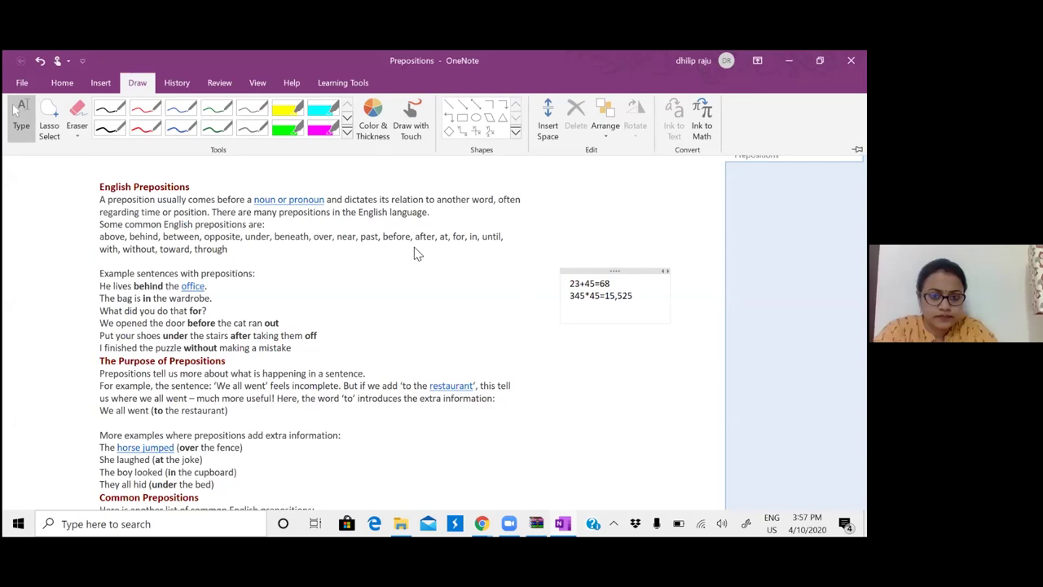
{"action": "key", "text": "ctrl+F1"}
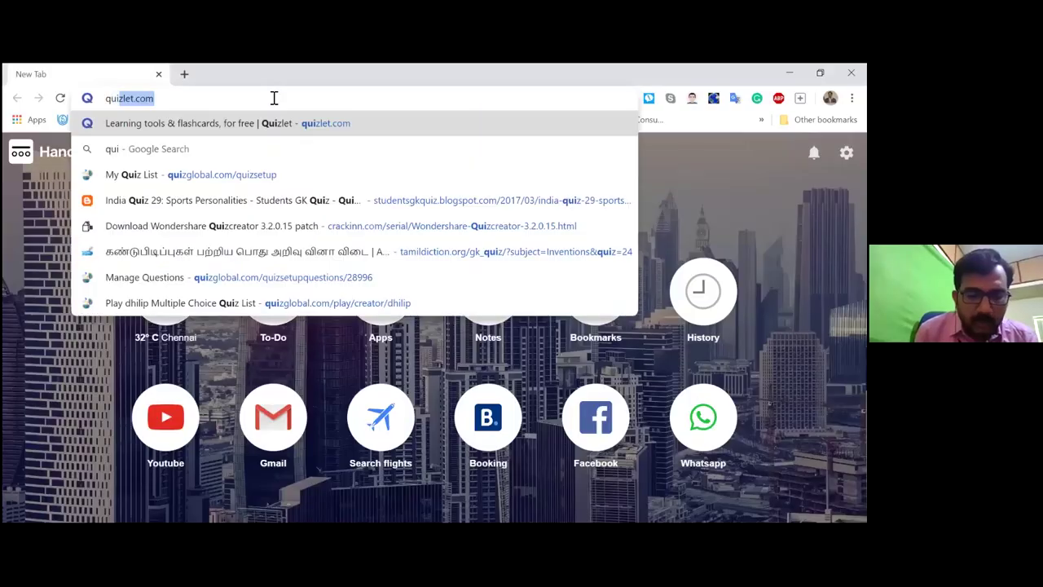
Step: Go to quizlet.com in the Chrome browser and look at the account options on the home page
{"action": "type", "text": "let"}
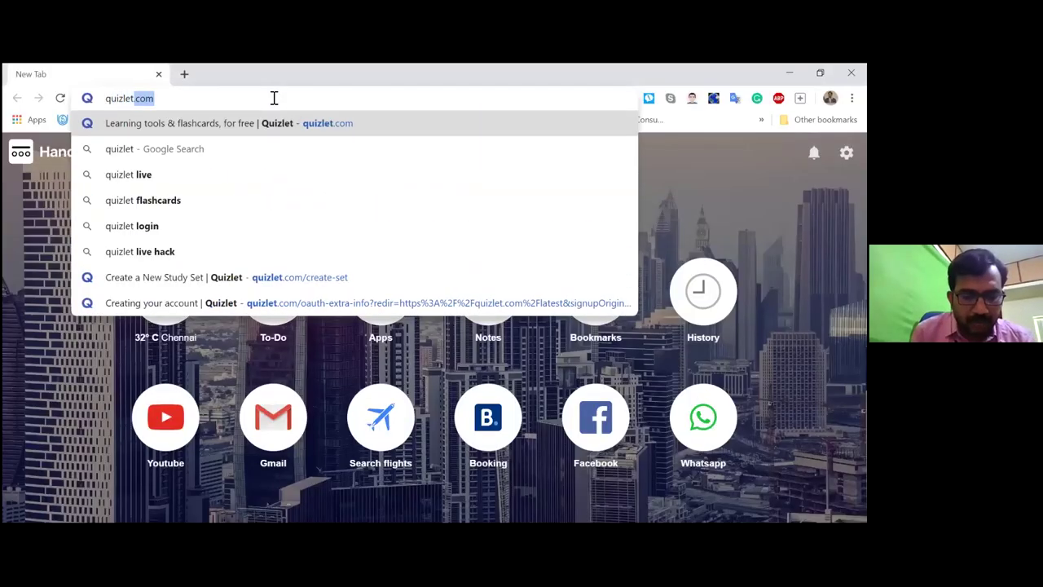
{"action": "type", "text": ".com"}
{"action": "key", "text": "Return"}
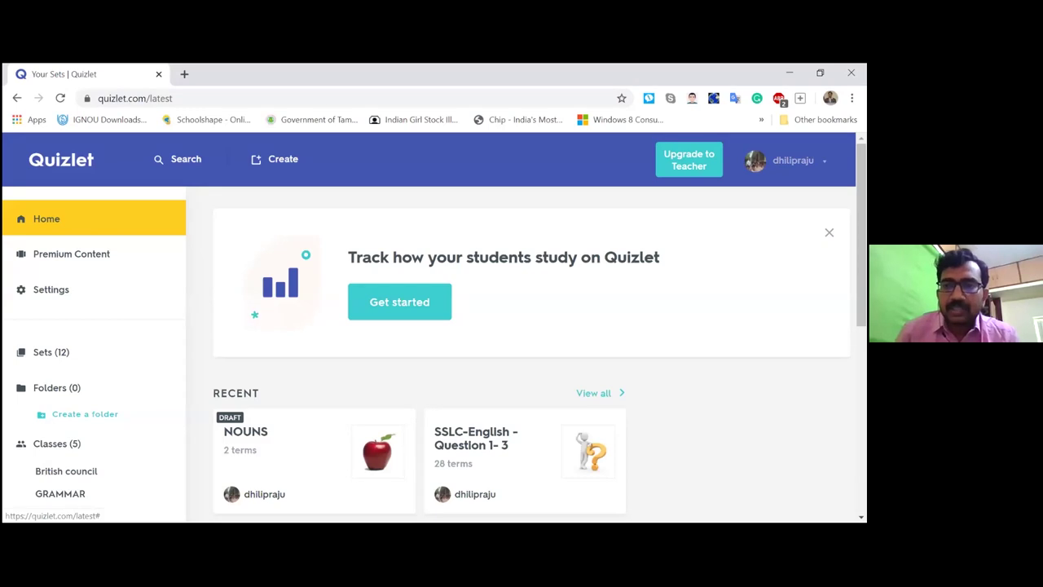
{"action": "left_click", "coordinate": [792, 160]}
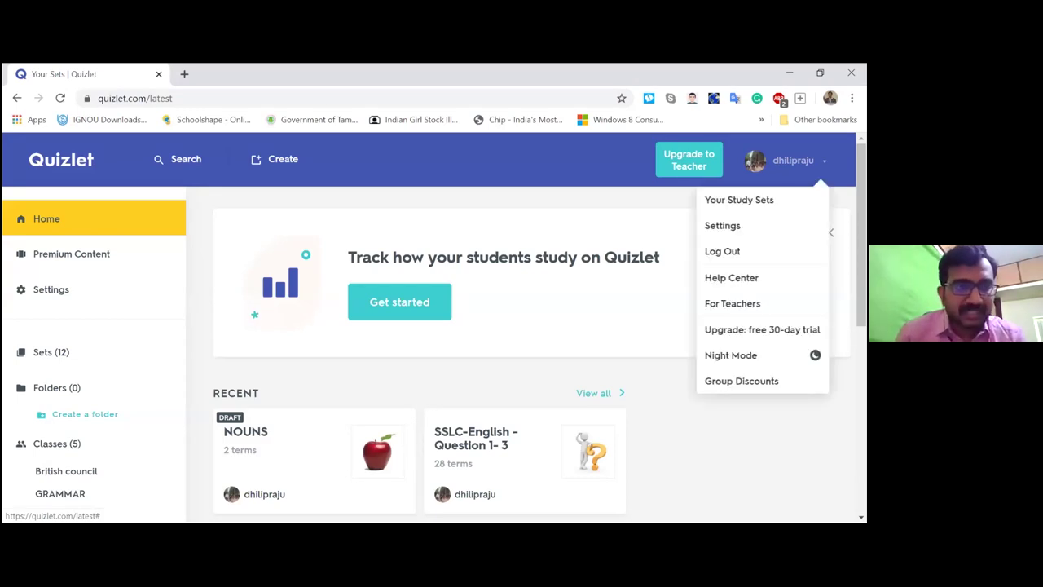
{"action": "left_click", "coordinate": [610, 336]}
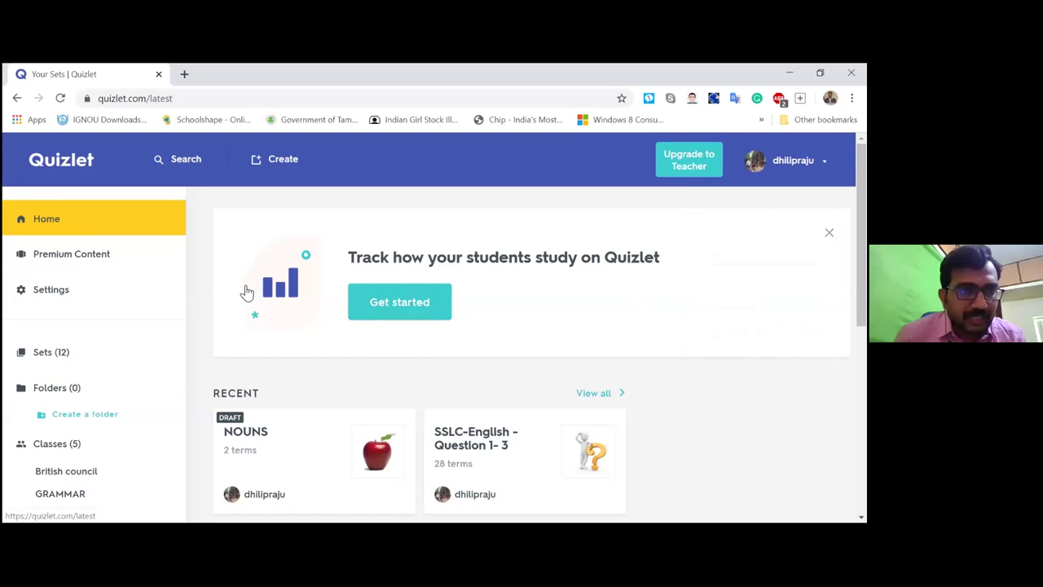
Step: Start creating a study set and review its title NOUNS and description Naming Words
{"action": "left_click", "coordinate": [279, 169]}
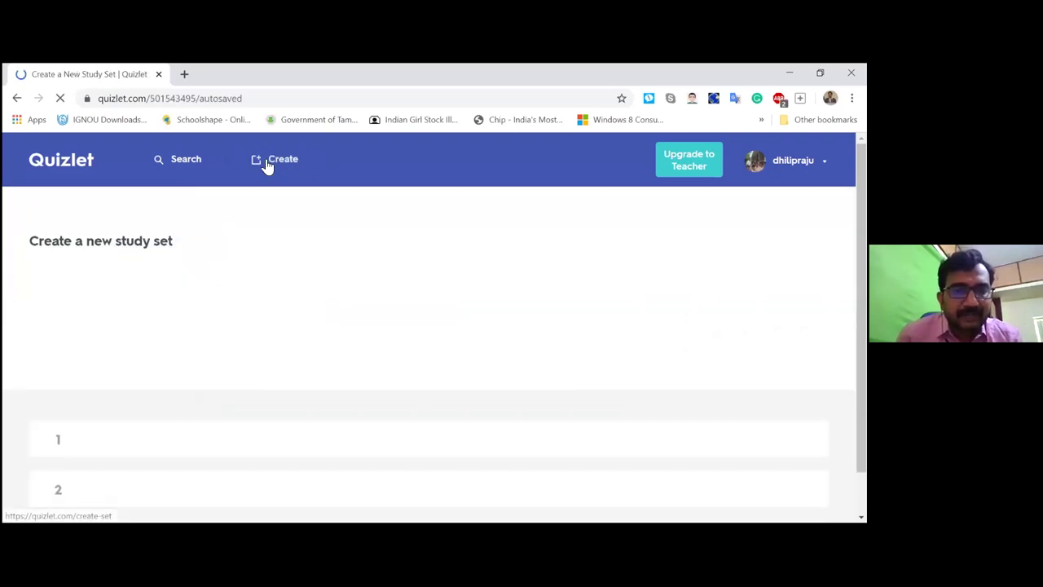
{"action": "scroll", "coordinate": [281, 265], "scroll_direction": "down", "scroll_amount": 1}
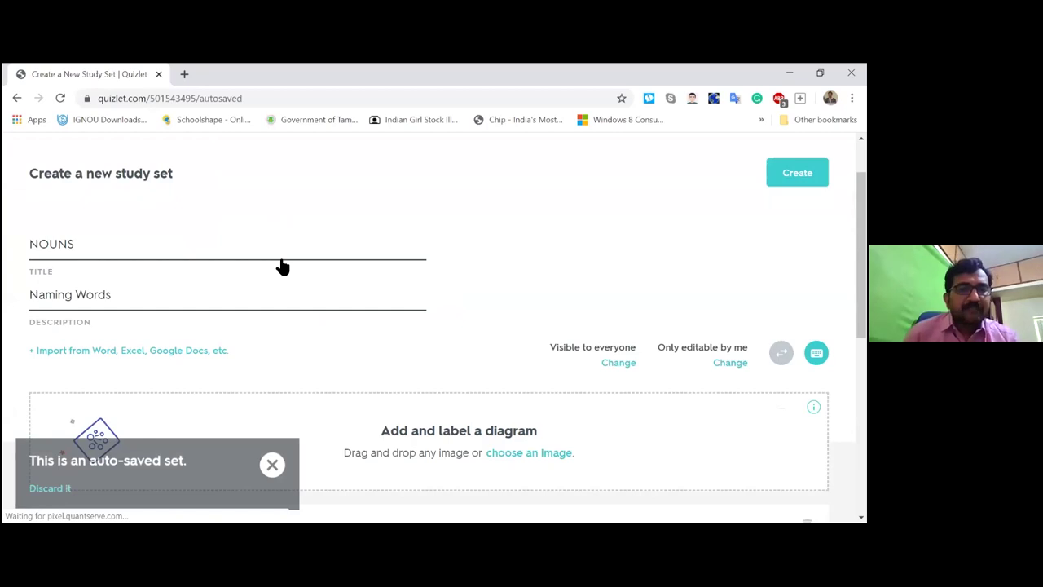
{"action": "left_click", "coordinate": [85, 244]}
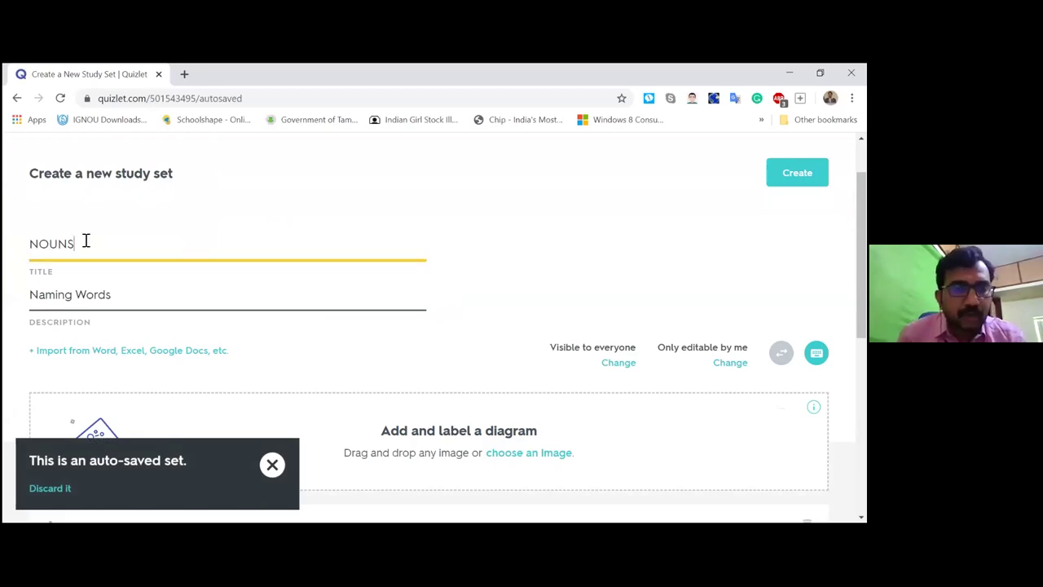
{"action": "left_click", "coordinate": [137, 298]}
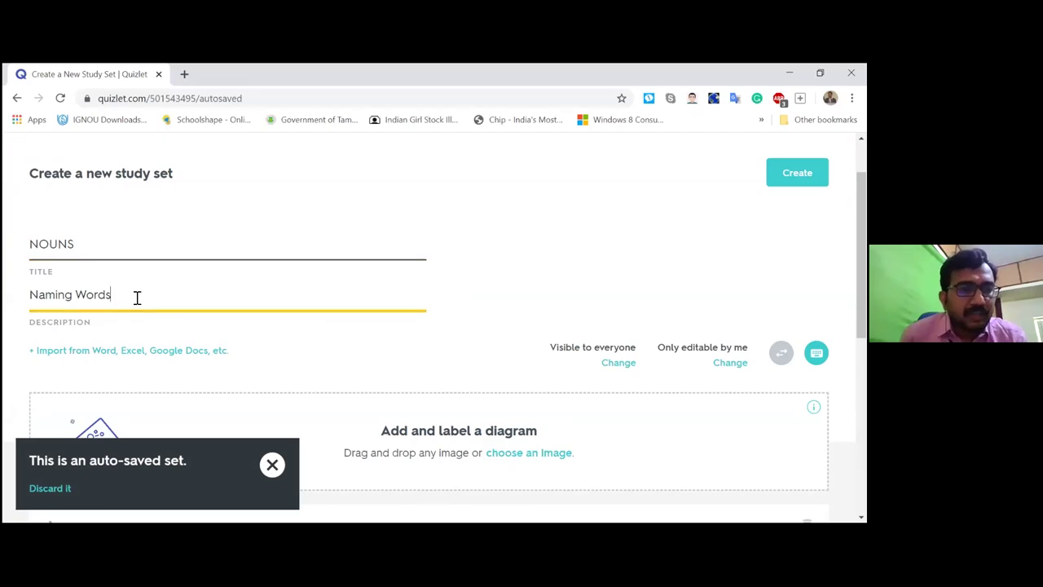
{"action": "scroll", "coordinate": [230, 230], "scroll_direction": "down", "scroll_amount": 4}
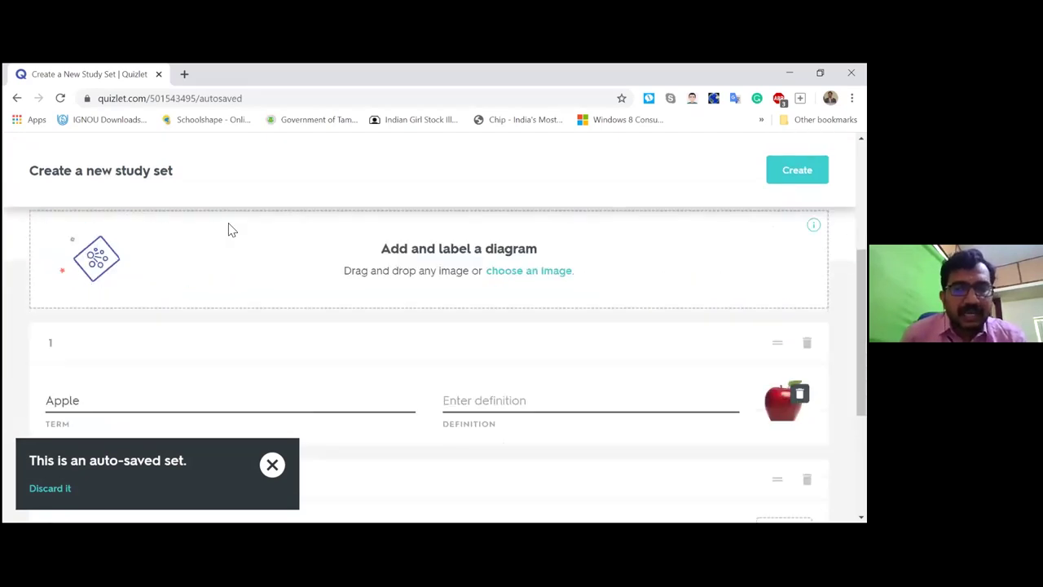
Step: Enter Noun as the definition of the Apple card
{"action": "scroll", "coordinate": [229, 230], "scroll_direction": "down", "scroll_amount": 1}
{"action": "left_click", "coordinate": [140, 252]}
{"action": "scroll", "coordinate": [139, 252], "scroll_direction": "up", "scroll_amount": 1}
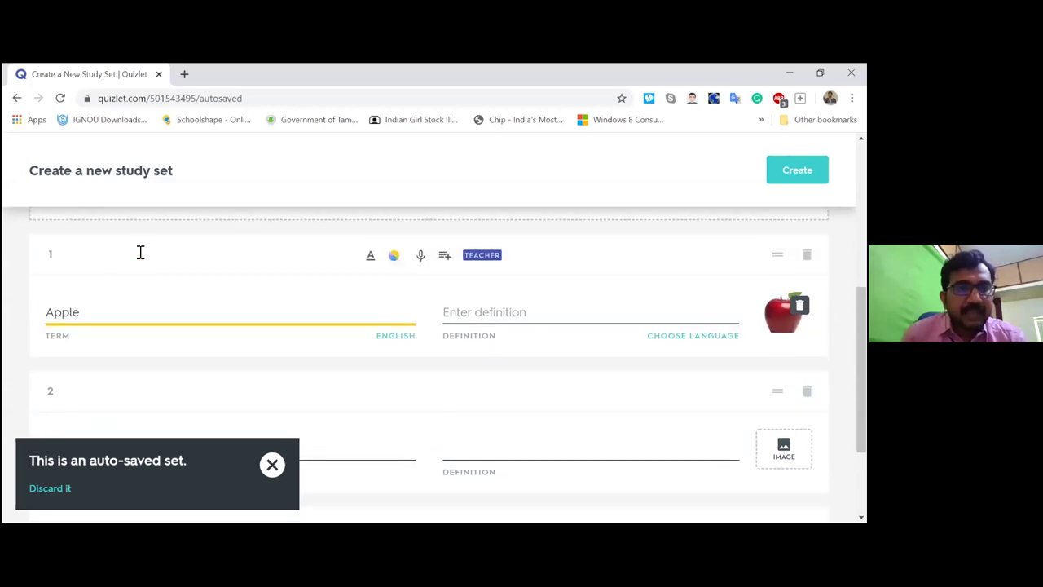
{"action": "left_click", "coordinate": [479, 313]}
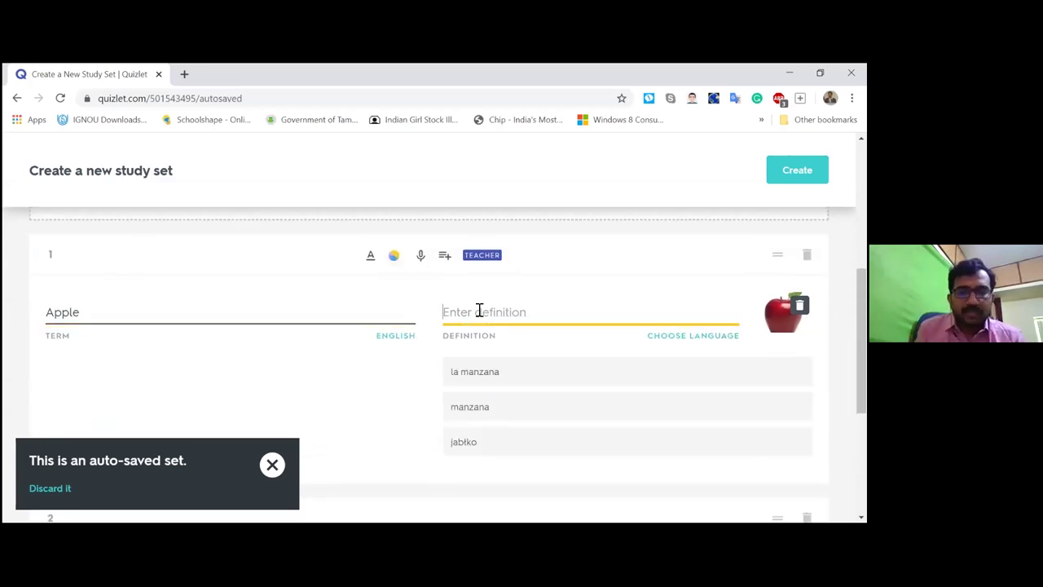
{"action": "type", "text": "Noun"}
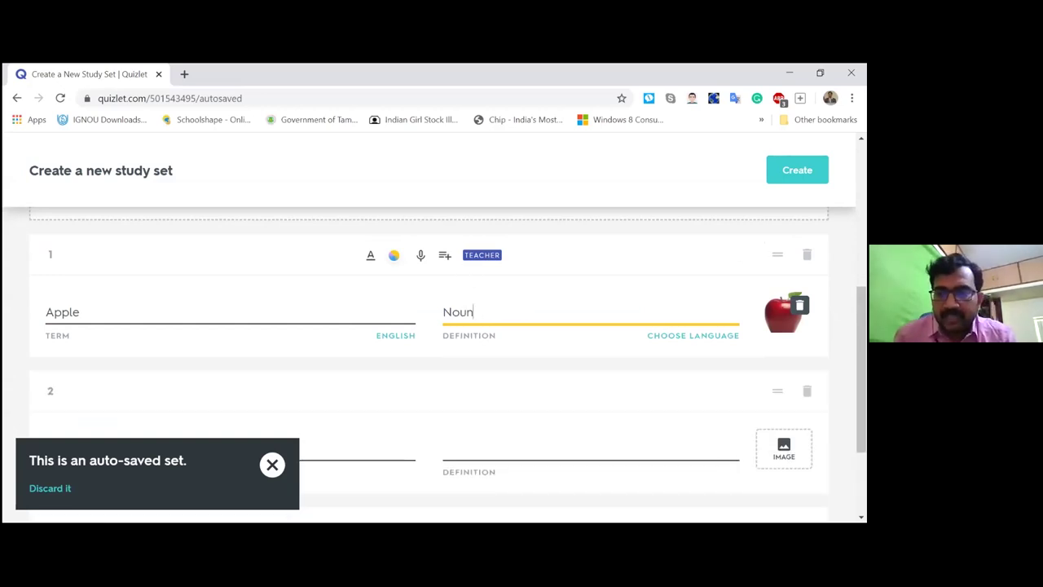
Step: Enlarge the Apple card's picture, remove it, and assign the second suggested red apple image instead
{"action": "left_click", "coordinate": [782, 314]}
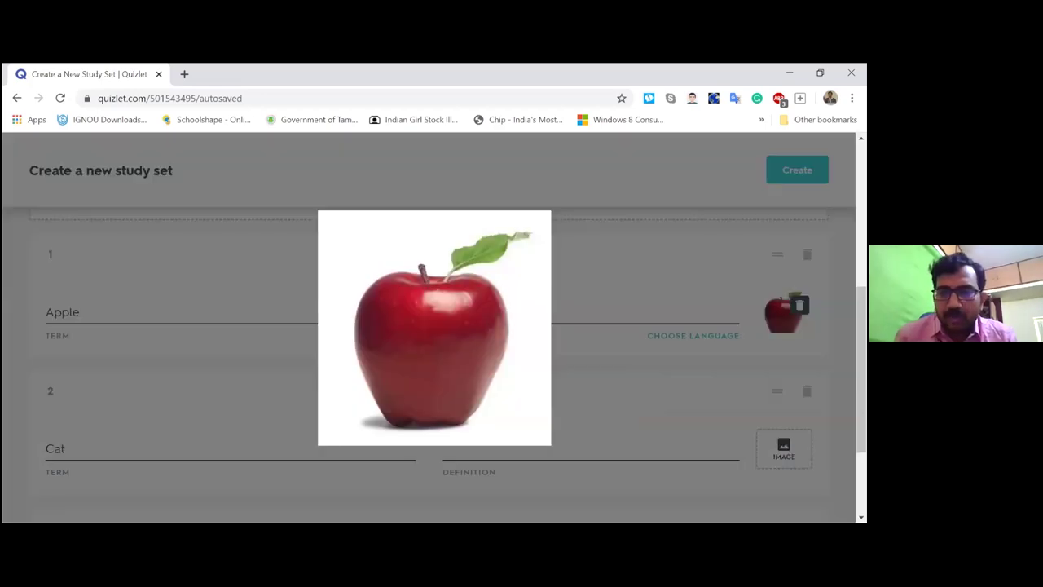
{"action": "left_click", "coordinate": [782, 313]}
{"action": "left_click", "coordinate": [799, 305]}
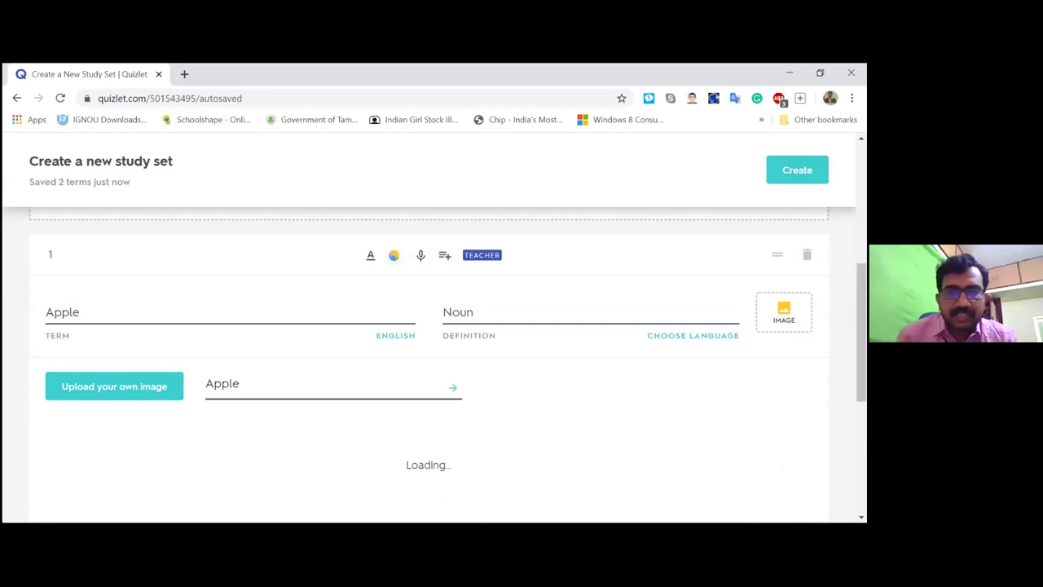
{"action": "scroll", "coordinate": [679, 310], "scroll_direction": "down", "scroll_amount": 2}
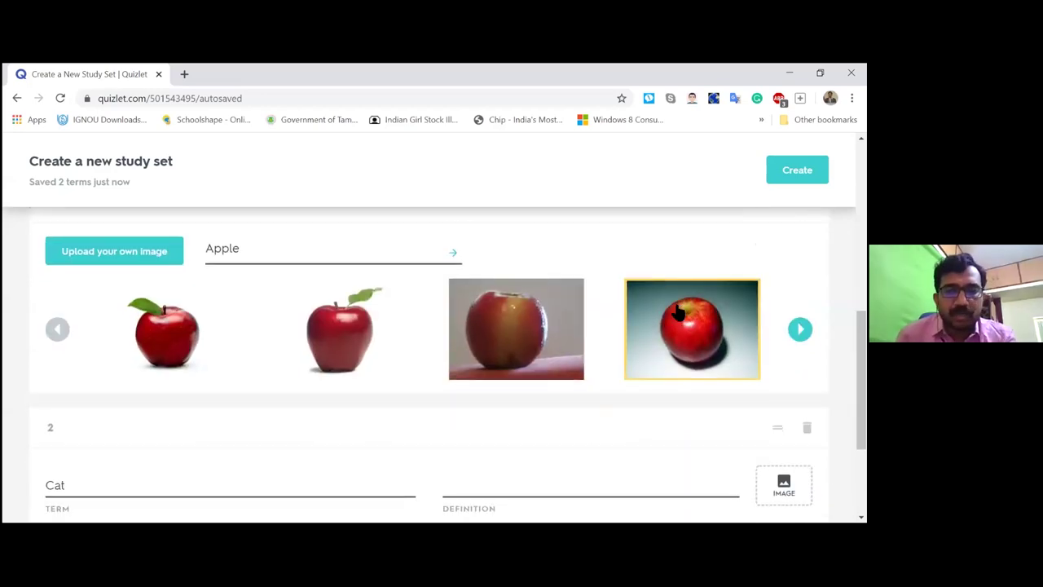
{"action": "left_click", "coordinate": [345, 334]}
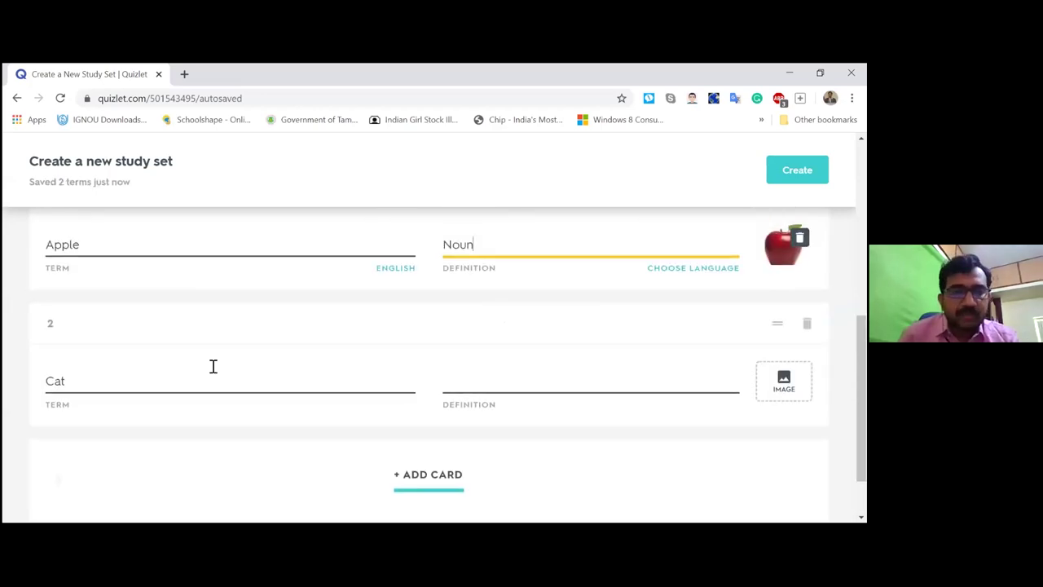
Step: Enter Noun as the definition of the Cat card and assign the second suggested image, the striped grey cat
{"action": "left_click", "coordinate": [523, 364]}
{"action": "left_click", "coordinate": [538, 382]}
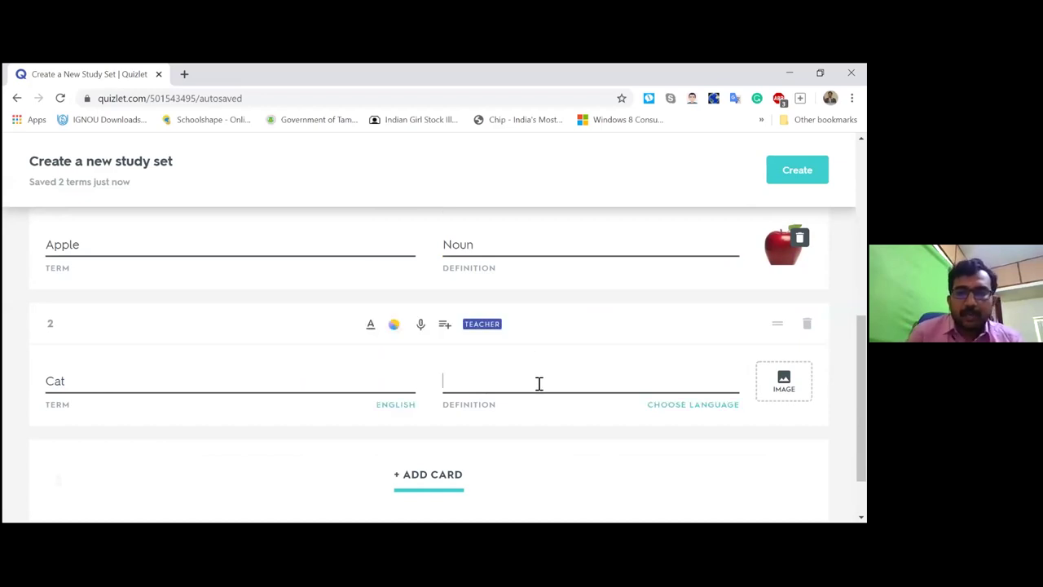
{"action": "type", "text": "Noun"}
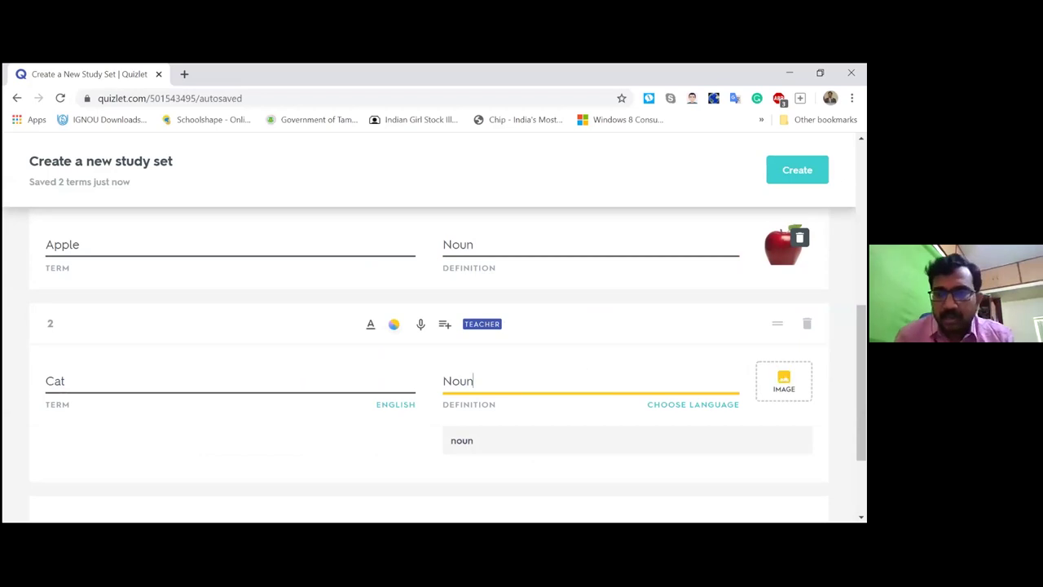
{"action": "left_click", "coordinate": [783, 382]}
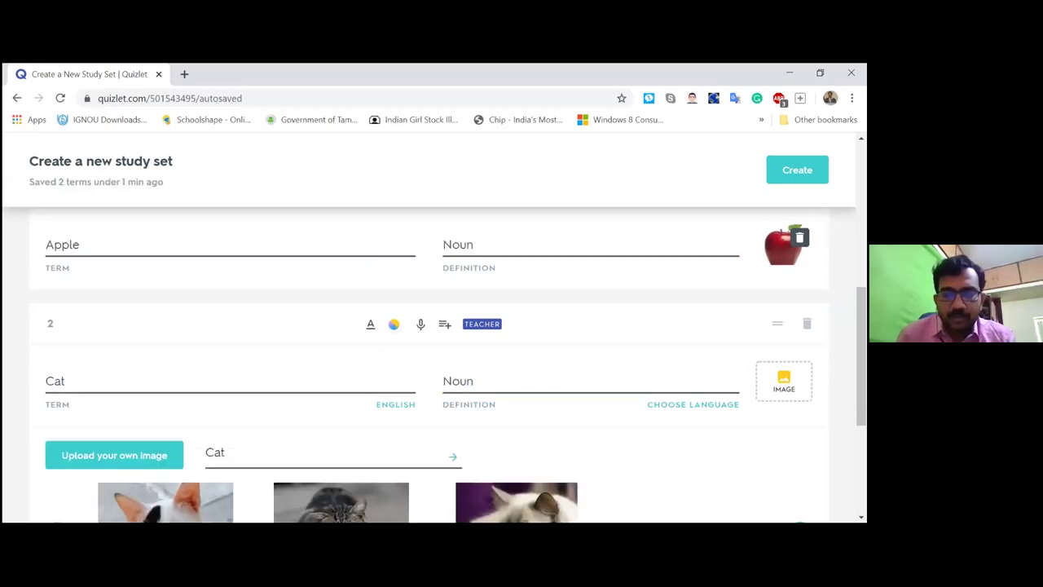
{"action": "scroll", "coordinate": [682, 365], "scroll_direction": "down", "scroll_amount": 2}
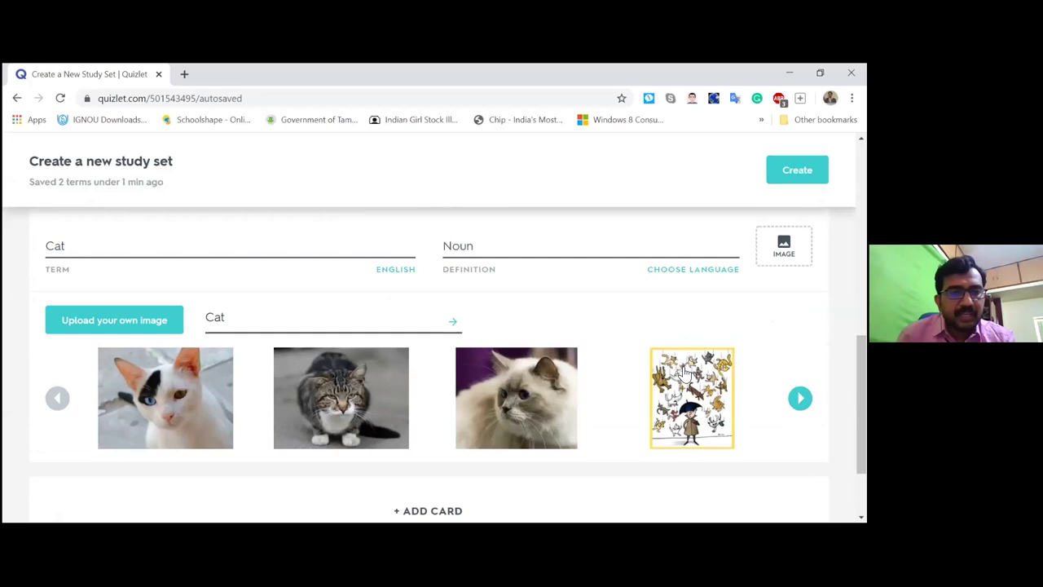
{"action": "left_click", "coordinate": [342, 346]}
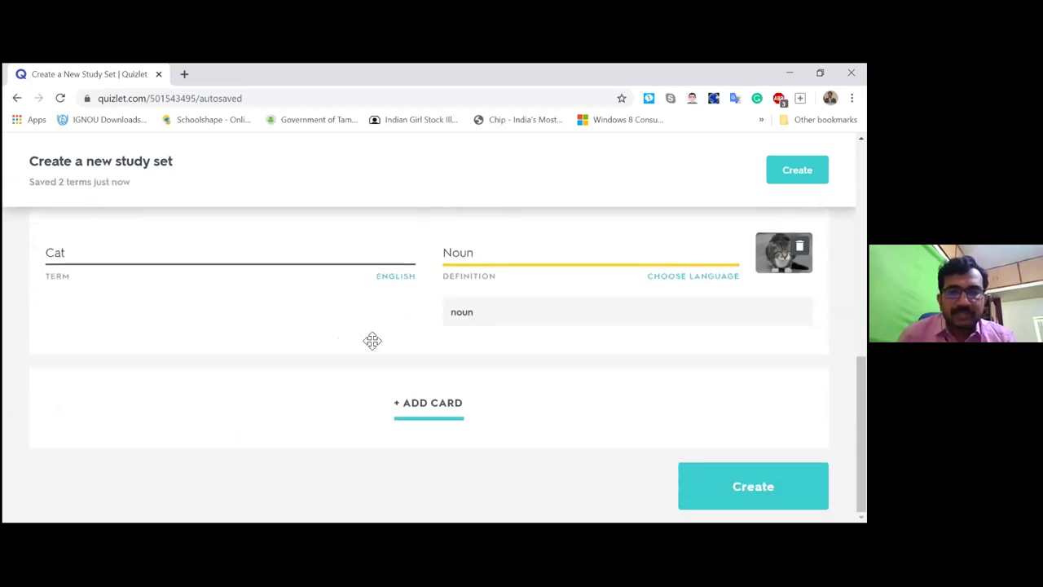
Step: Add a blank third card to the study set
{"action": "left_click", "coordinate": [439, 409]}
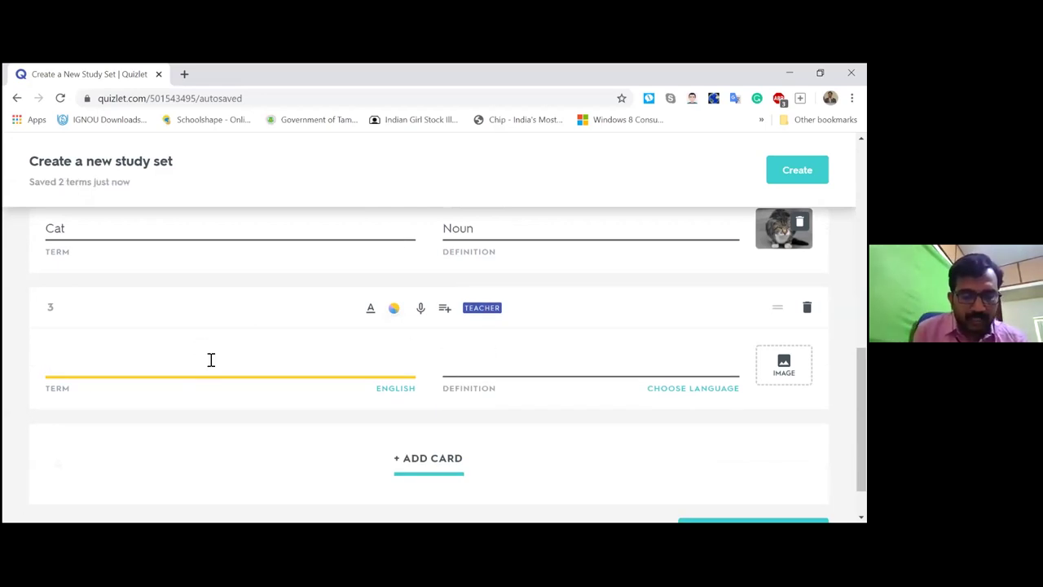
{"action": "type", "text": "Bi"}
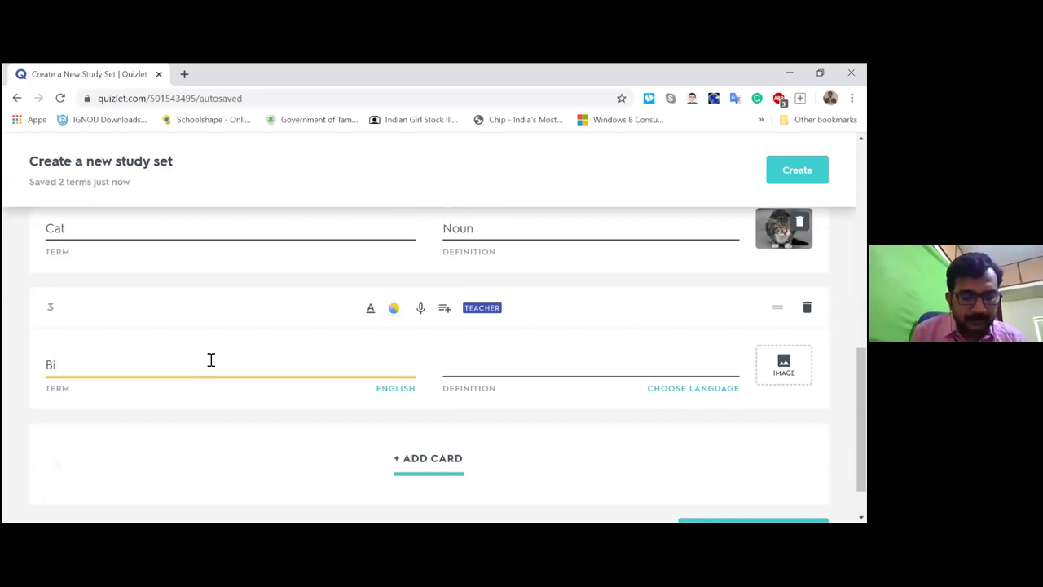
{"action": "type", "text": "rd"}
{"action": "key", "text": "BackSpace"}
{"action": "key", "text": "BackSpace"}
{"action": "key", "text": "BackSpace"}
{"action": "key", "text": "BackSpace"}
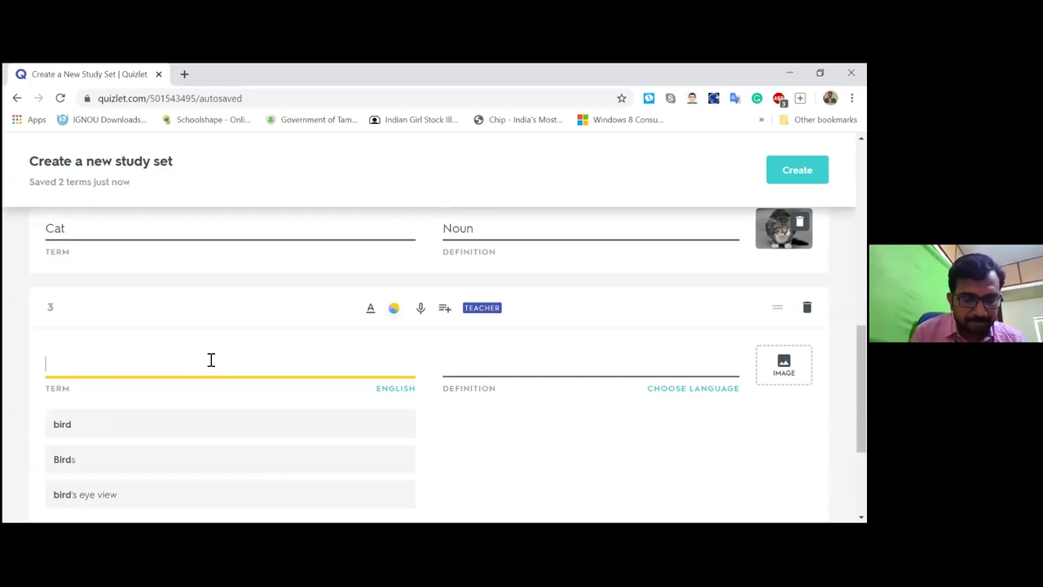
Step: Fill the third card with the term Walk and the definition verb, and assign the first suggested image of a walking man
{"action": "type", "text": "Walk"}
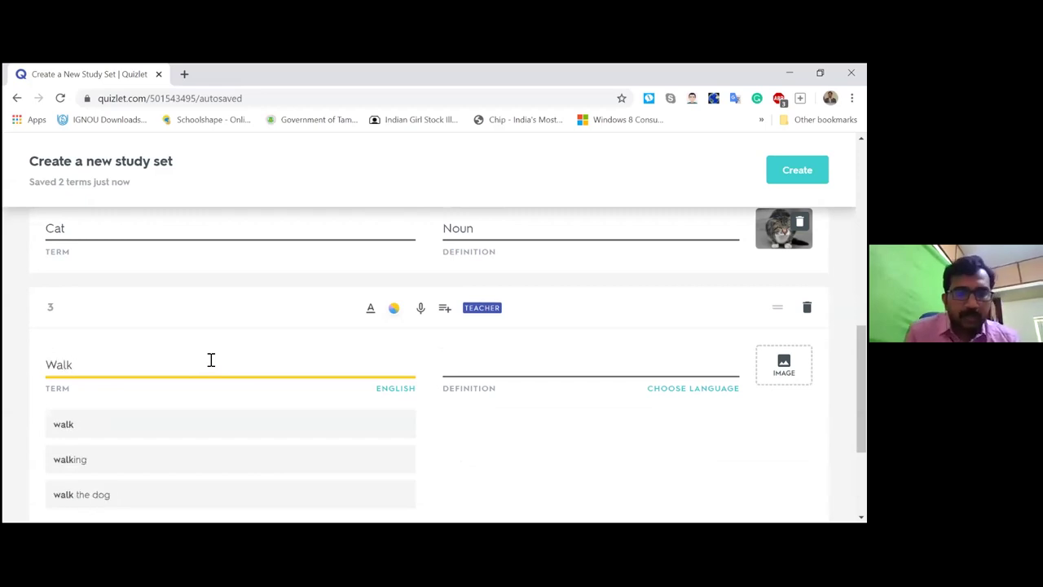
{"action": "left_click", "coordinate": [503, 366]}
{"action": "type", "text": "verb"}
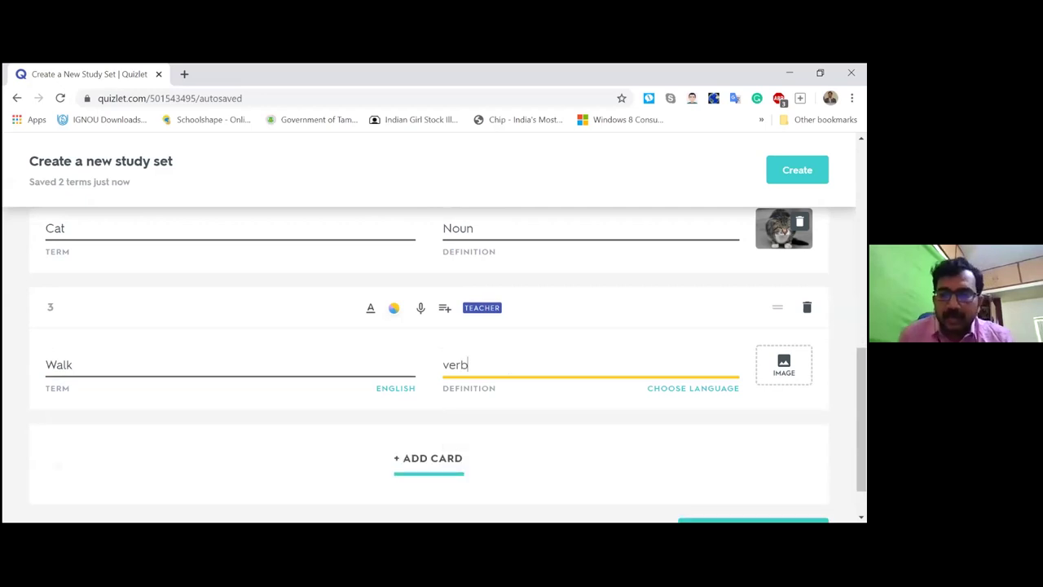
{"action": "left_click", "coordinate": [784, 366]}
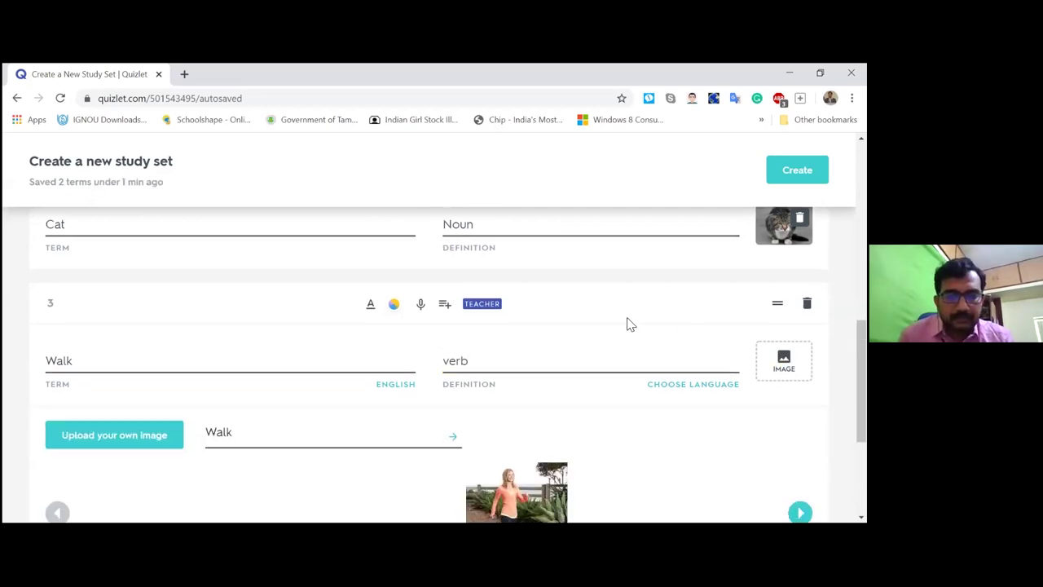
{"action": "scroll", "coordinate": [628, 324], "scroll_direction": "down", "scroll_amount": 2}
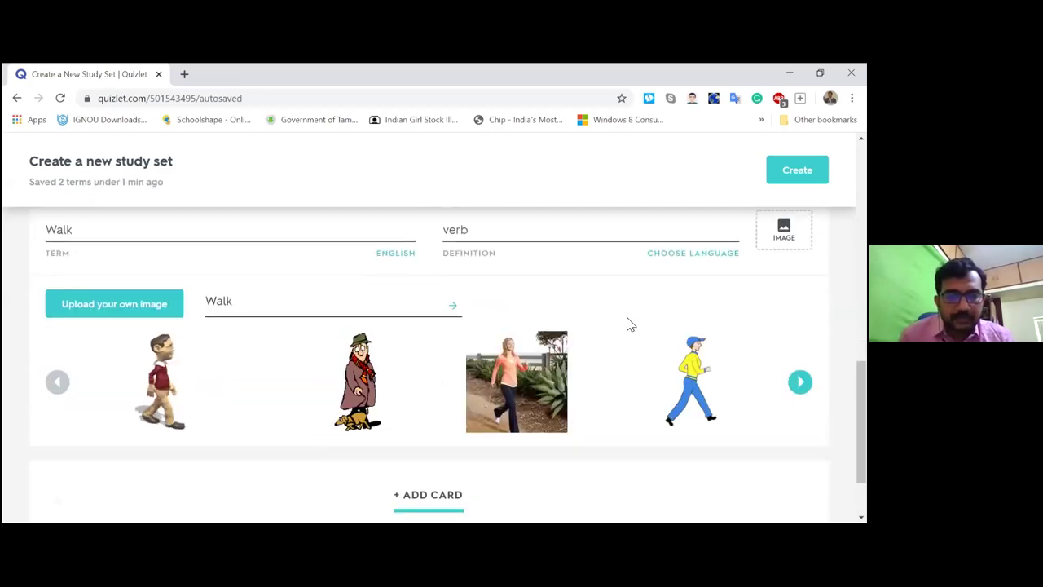
{"action": "left_click", "coordinate": [166, 387]}
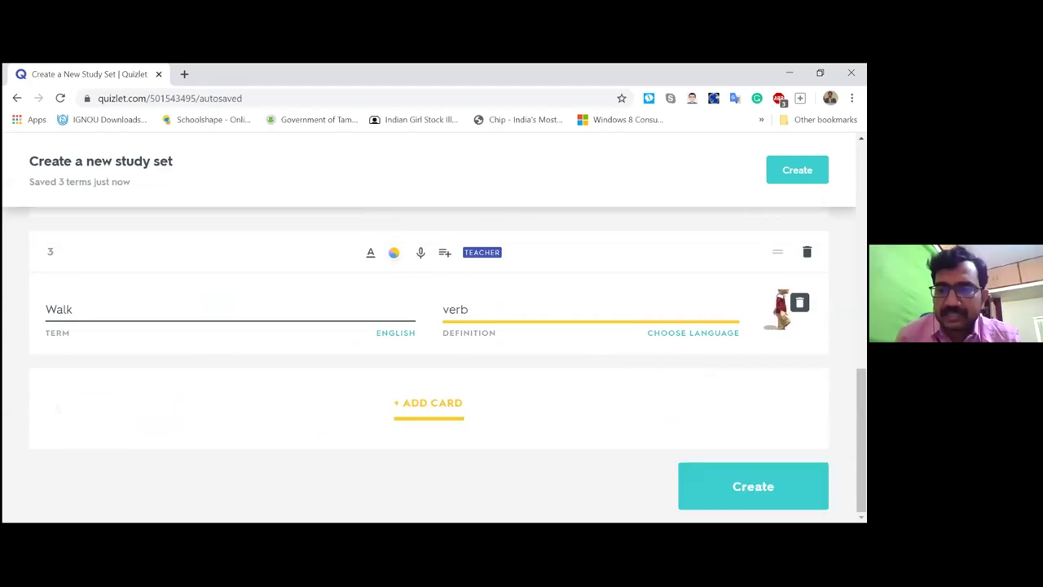
Step: Try to create the study set and look through its settings and cards for the definition language option
{"action": "left_click", "coordinate": [753, 486]}
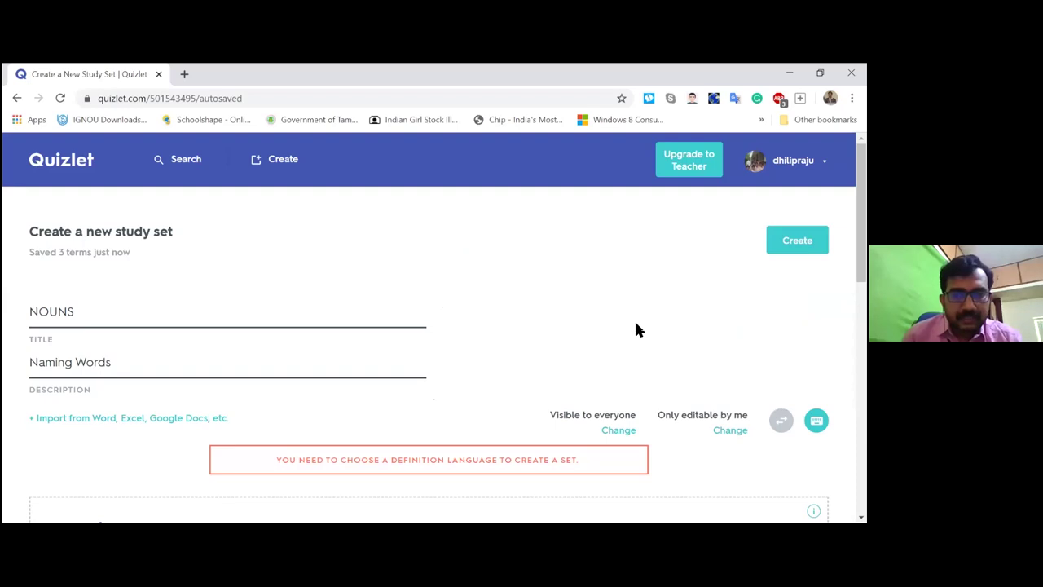
{"action": "scroll", "coordinate": [637, 328], "scroll_direction": "down", "scroll_amount": 1}
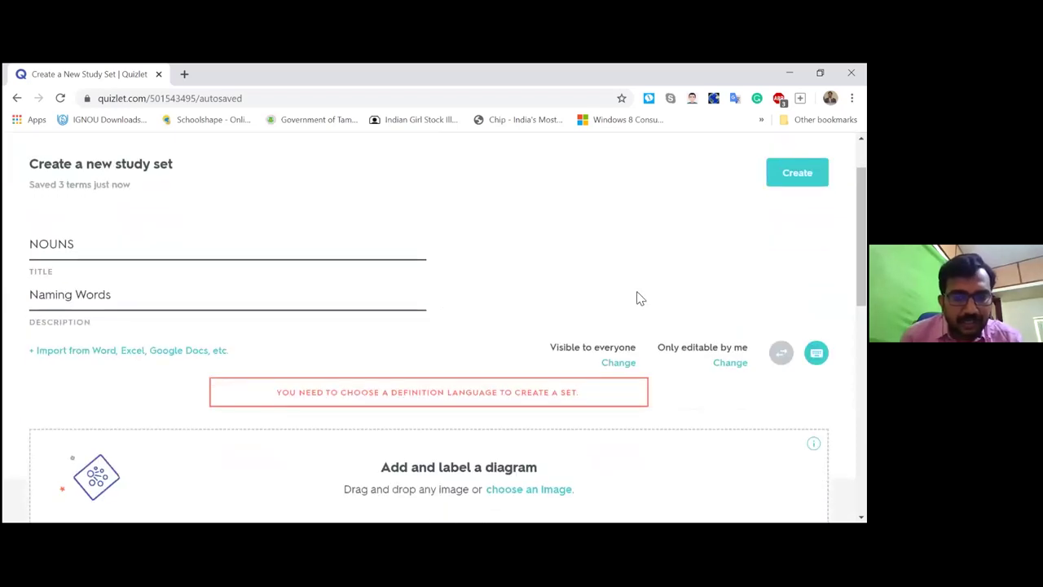
{"action": "scroll", "coordinate": [636, 296], "scroll_direction": "down", "scroll_amount": 1}
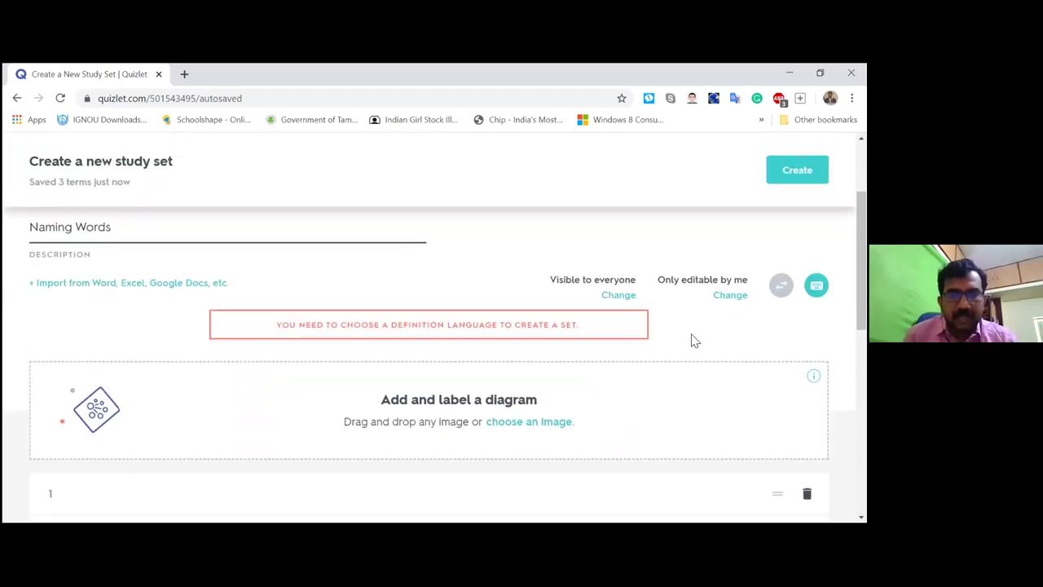
{"action": "scroll", "coordinate": [682, 346], "scroll_direction": "down", "scroll_amount": 1}
{"action": "scroll", "coordinate": [682, 347], "scroll_direction": "up", "scroll_amount": 1}
{"action": "left_click", "coordinate": [78, 256]}
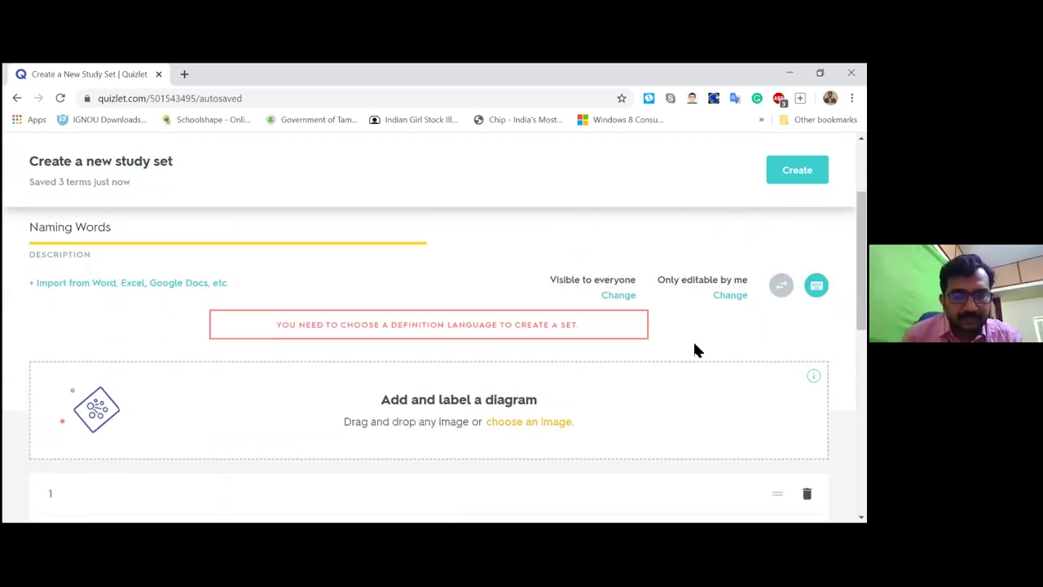
{"action": "scroll", "coordinate": [696, 351], "scroll_direction": "down", "scroll_amount": 1}
{"action": "scroll", "coordinate": [696, 351], "scroll_direction": "down", "scroll_amount": 5}
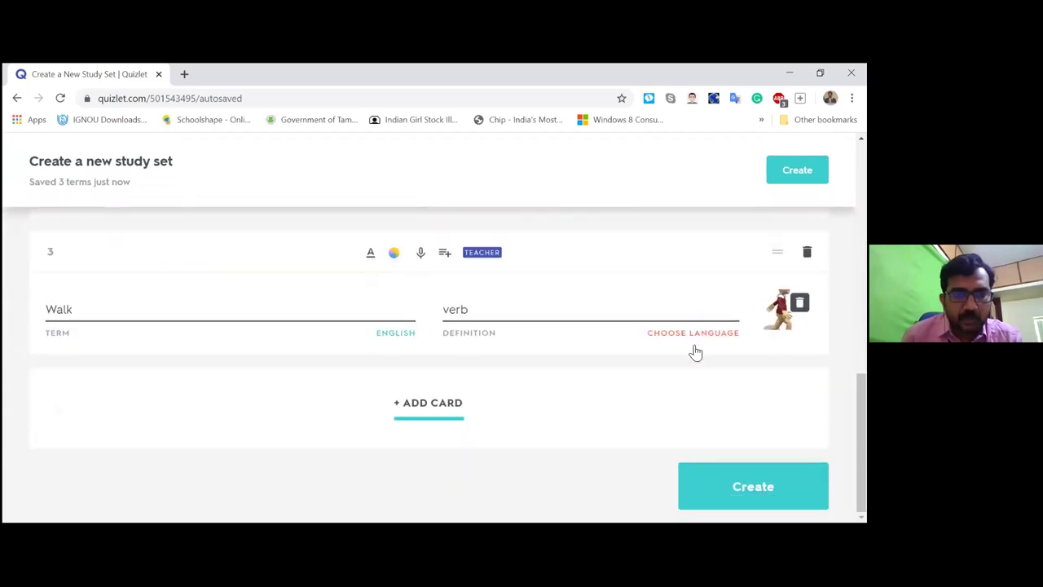
Step: Add a fourth card with the term Beautiful and the definition Adjective
{"action": "left_click", "coordinate": [436, 405]}
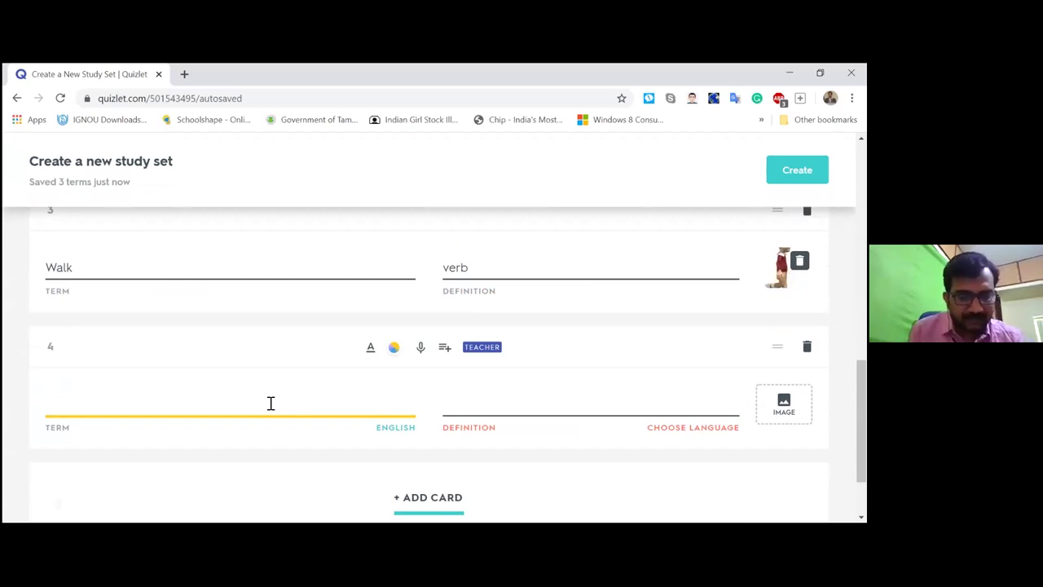
{"action": "type", "text": "Beautiful"}
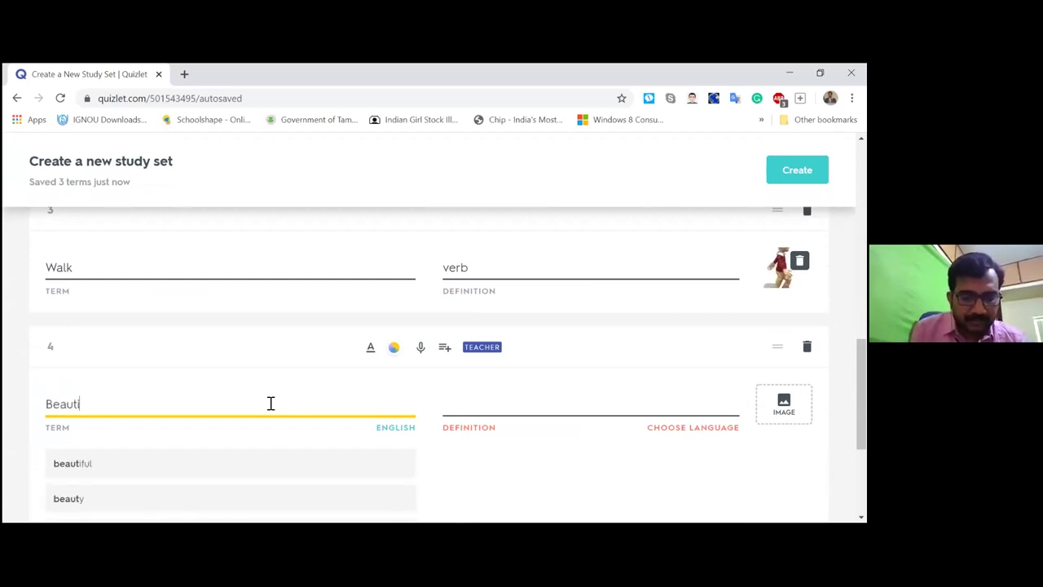
{"action": "left_click", "coordinate": [563, 410]}
{"action": "type", "text": "Ad"}
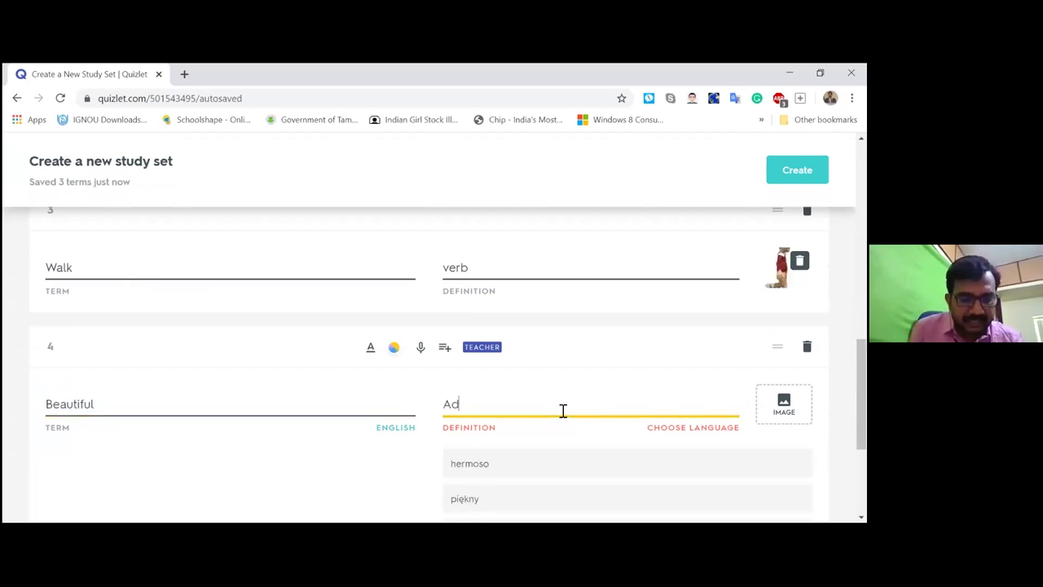
{"action": "type", "text": "jective"}
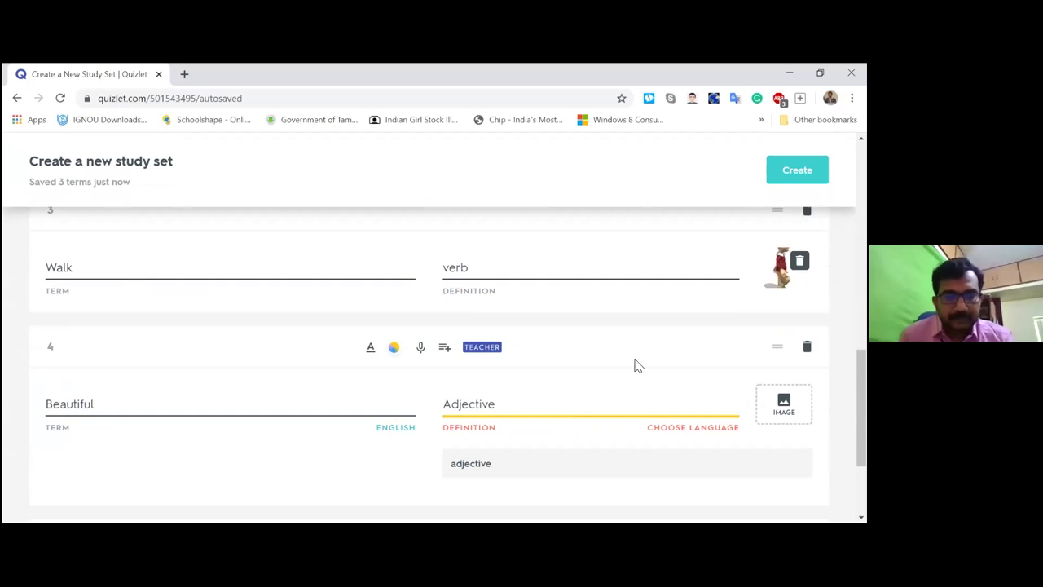
Step: Review the study set's title, description and cards, including the definition language of the Beautiful card
{"action": "scroll", "coordinate": [631, 351], "scroll_direction": "down", "scroll_amount": 2}
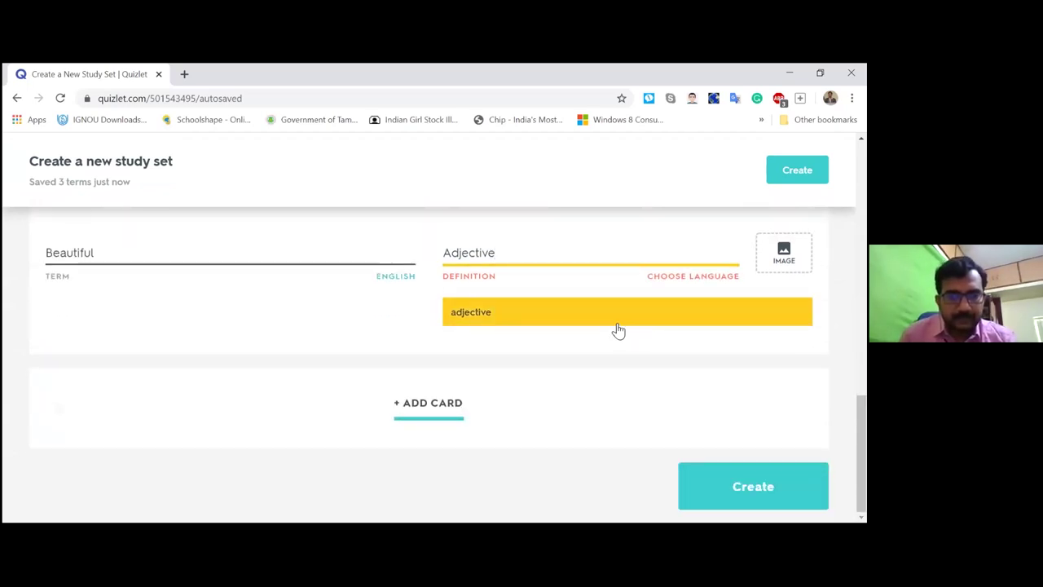
{"action": "scroll", "coordinate": [473, 386], "scroll_direction": "up", "scroll_amount": 6}
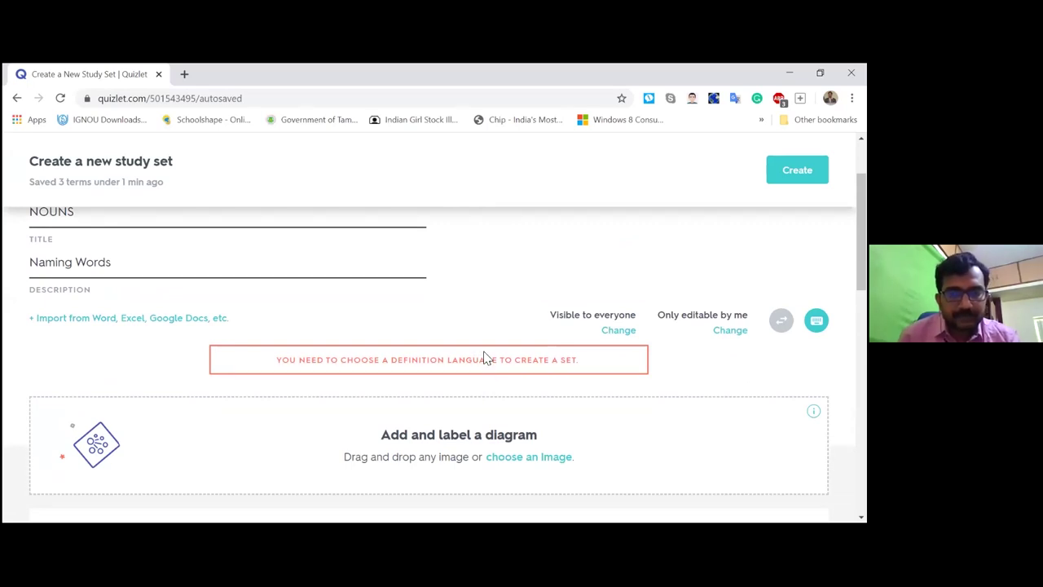
{"action": "scroll", "coordinate": [484, 357], "scroll_direction": "up", "scroll_amount": 1}
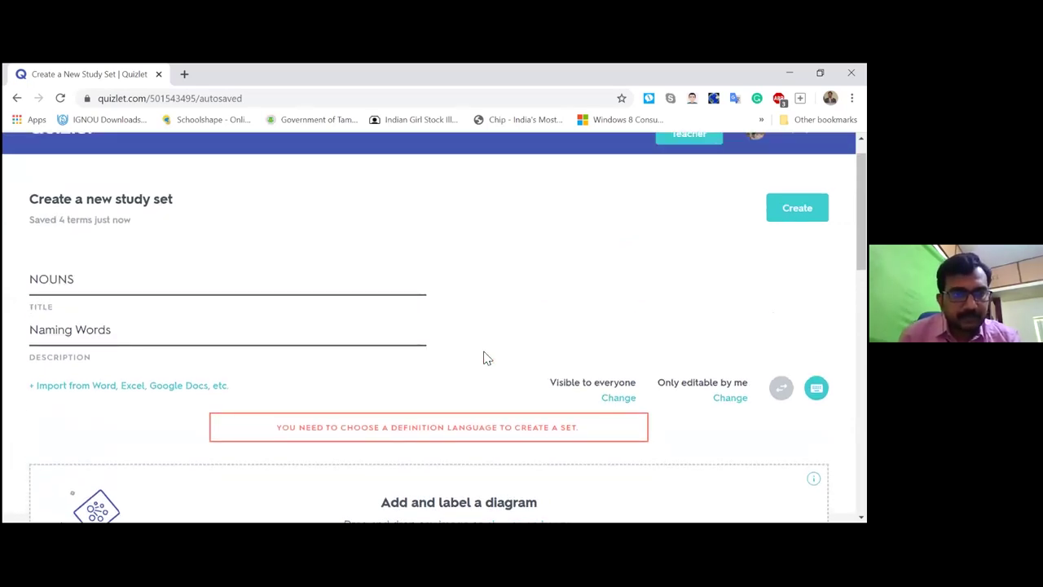
{"action": "left_click", "coordinate": [90, 365]}
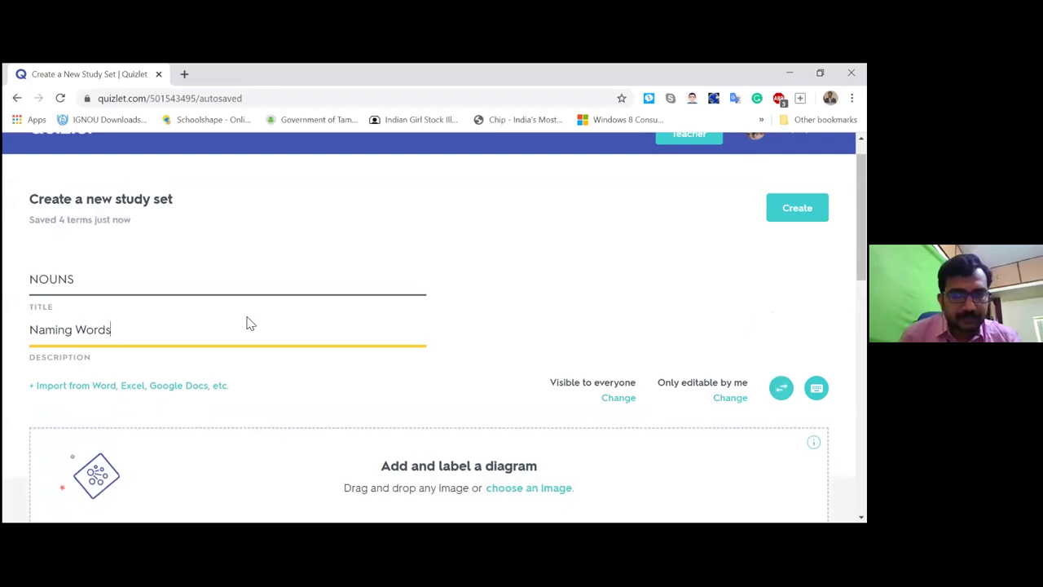
{"action": "scroll", "coordinate": [250, 323], "scroll_direction": "down", "scroll_amount": 1}
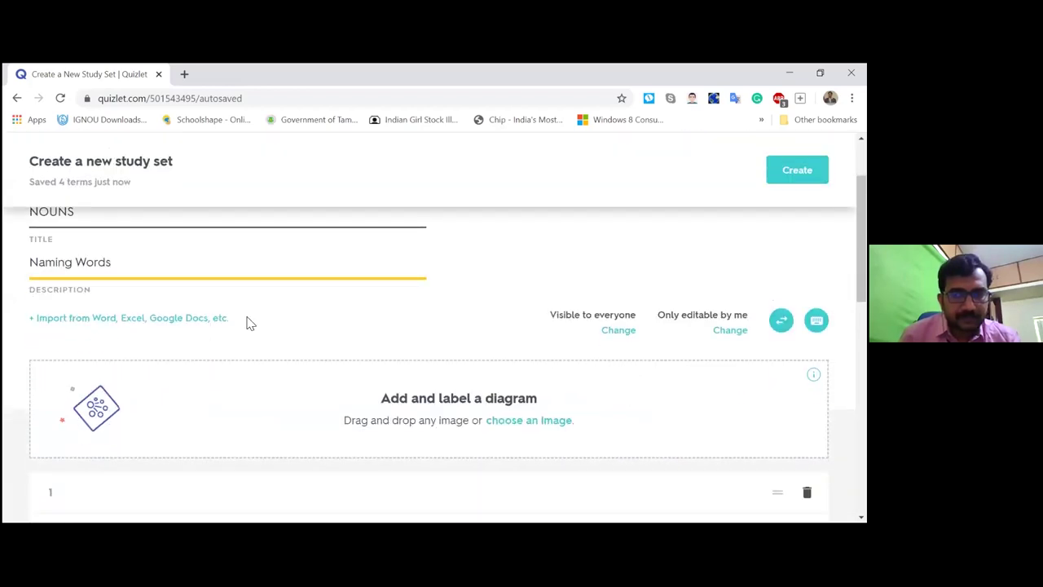
{"action": "scroll", "coordinate": [249, 323], "scroll_direction": "down", "scroll_amount": 1}
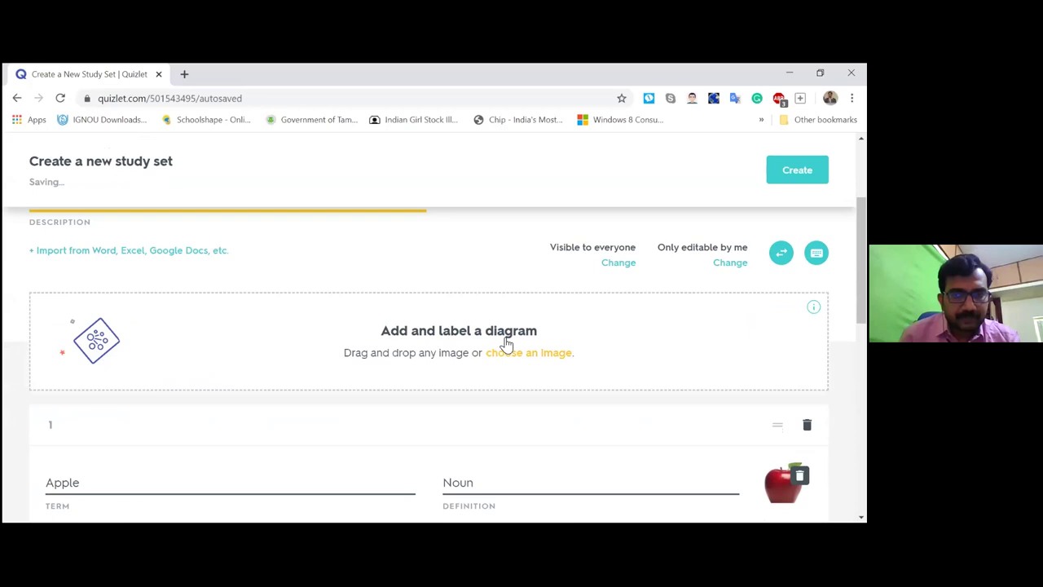
{"action": "scroll", "coordinate": [508, 347], "scroll_direction": "down", "scroll_amount": 7}
{"action": "scroll", "coordinate": [505, 336], "scroll_direction": "down", "scroll_amount": 1}
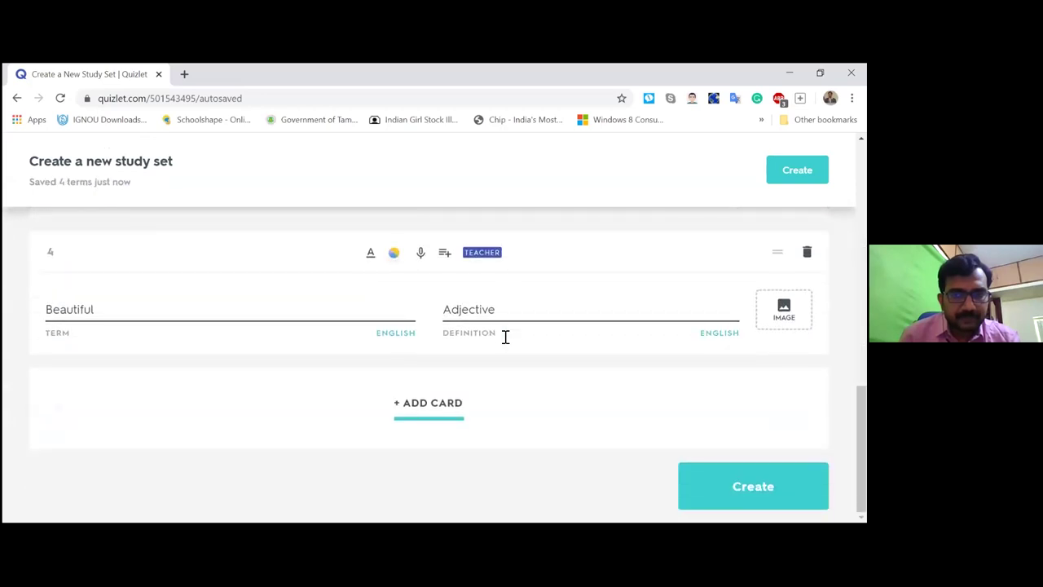
Step: Add a fifth card with the term Slowly and the suggested definition adverb
{"action": "left_click", "coordinate": [431, 405]}
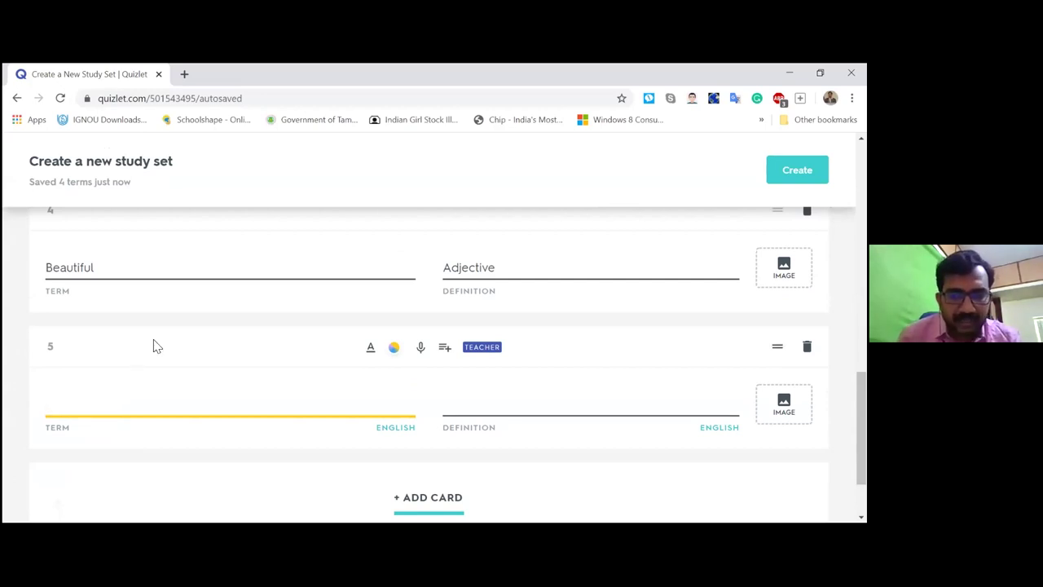
{"action": "scroll", "coordinate": [155, 346], "scroll_direction": "down", "scroll_amount": 2}
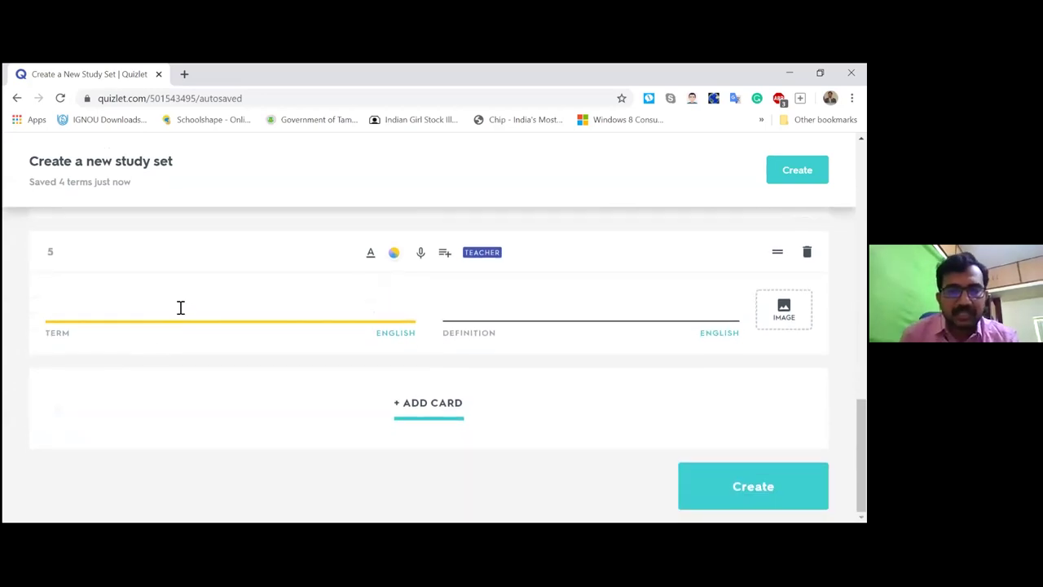
{"action": "type", "text": "ome"}
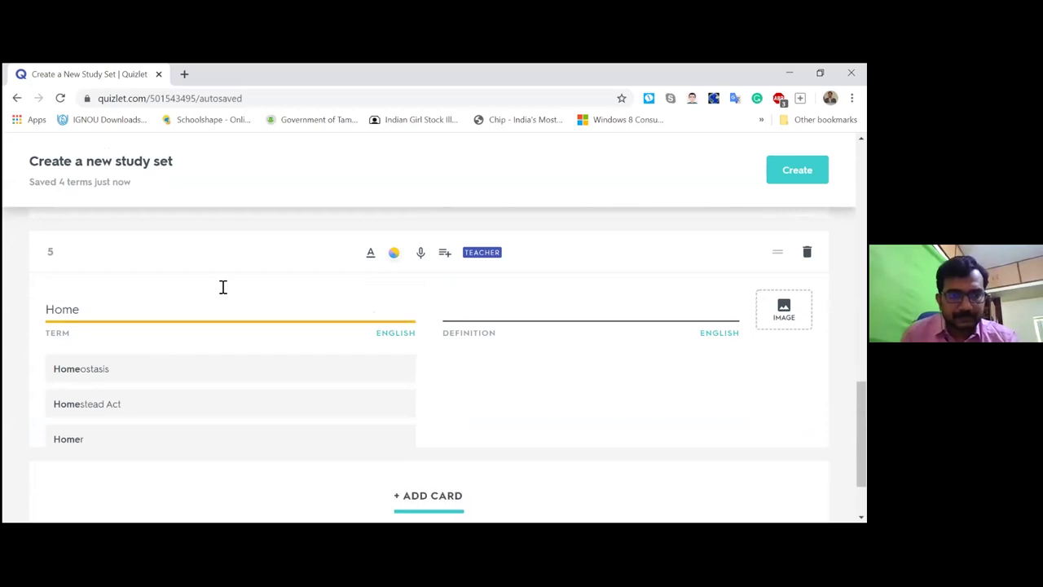
{"action": "left_click", "coordinate": [247, 289]}
{"action": "left_click_drag", "start_coordinate": [140, 307], "coordinate": [44, 309]}
{"action": "type", "text": "Slowly"}
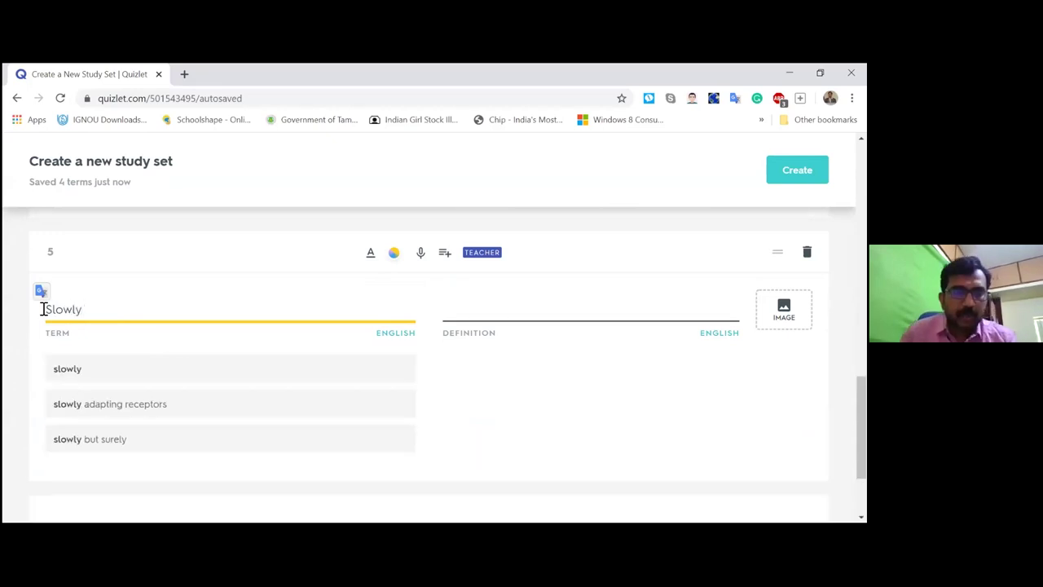
{"action": "left_click", "coordinate": [523, 308]}
{"action": "type", "text": "Adverb"}
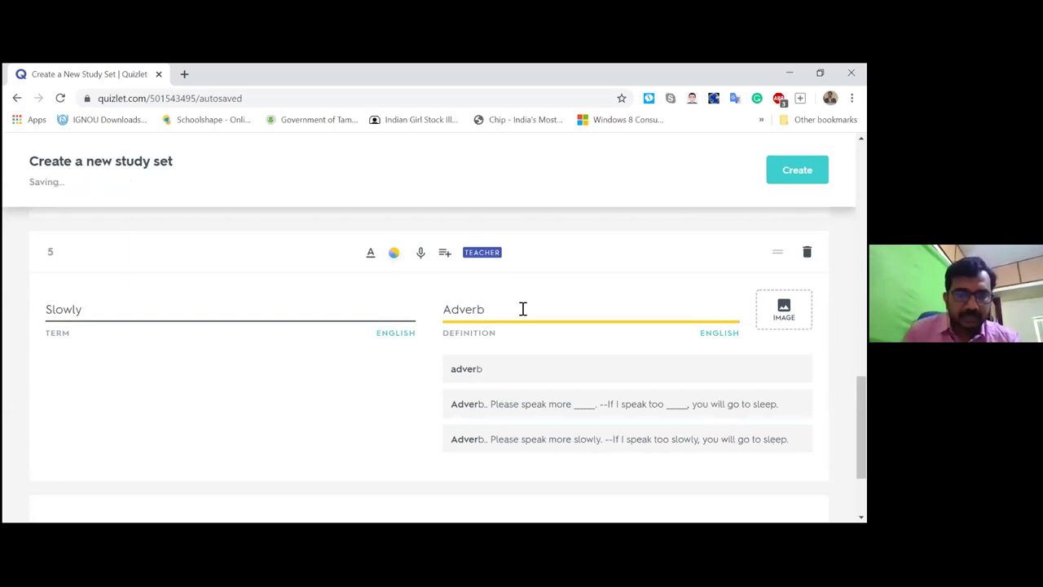
{"action": "left_click", "coordinate": [495, 371]}
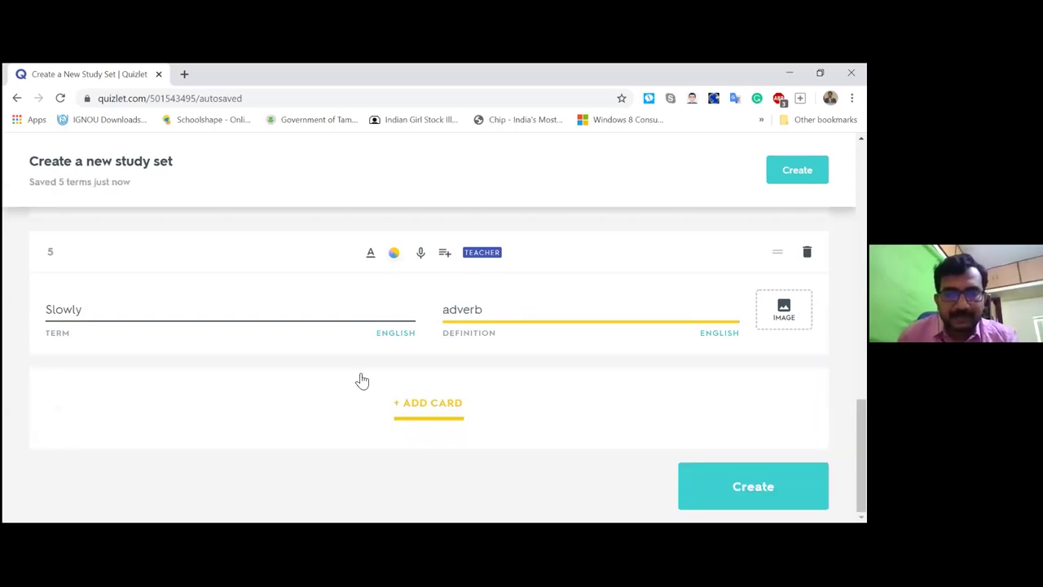
Step: Create the study set and start a Learn session on its terms
{"action": "left_click", "coordinate": [753, 485]}
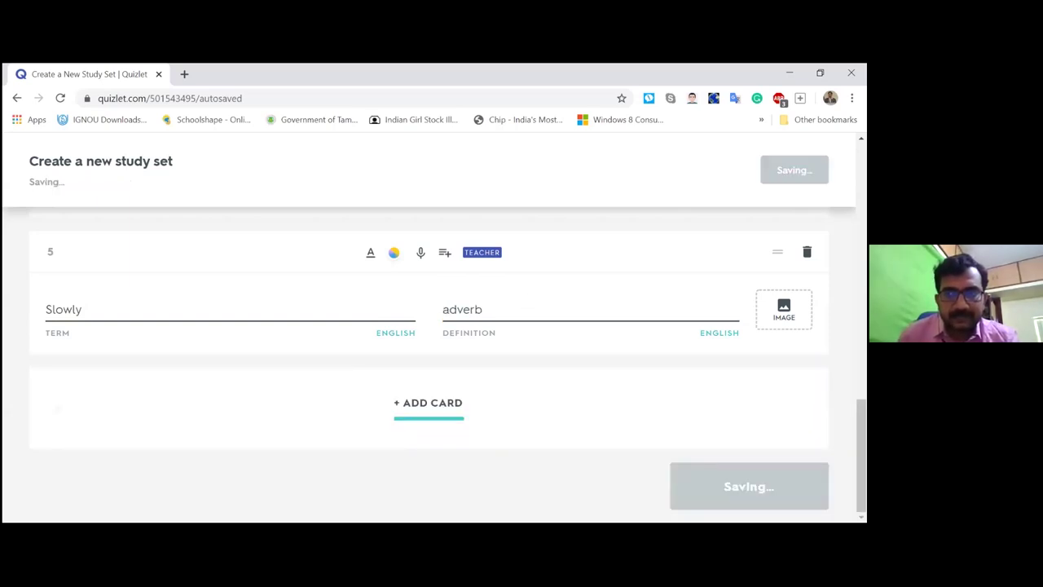
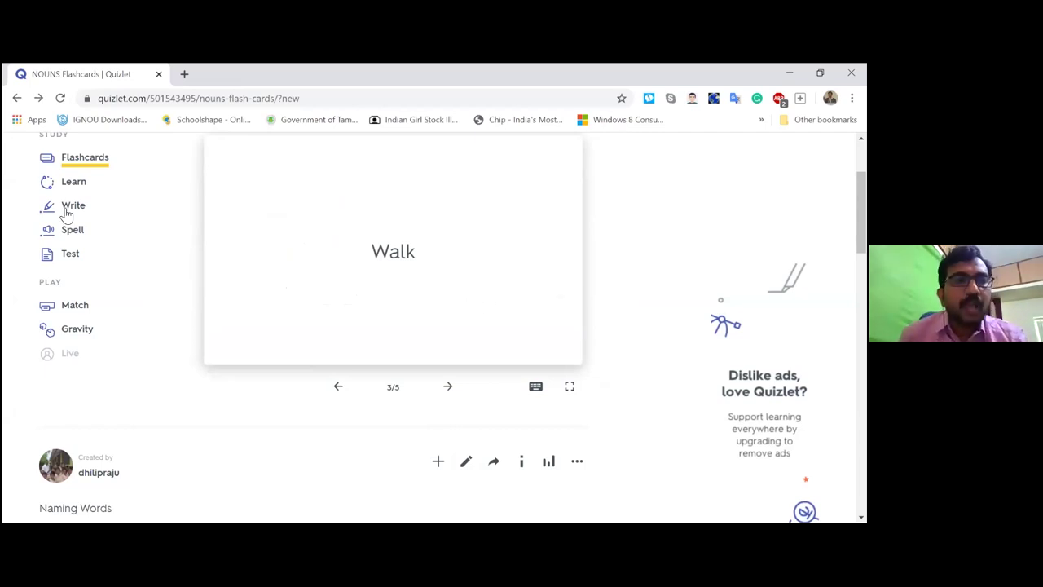
{"action": "left_click", "coordinate": [76, 184]}
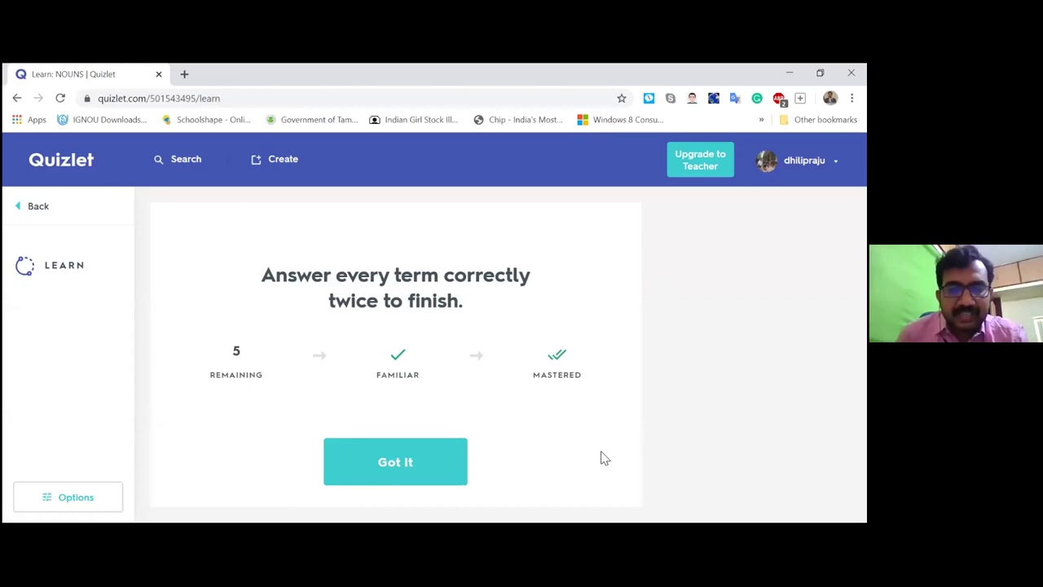
{"action": "left_click", "coordinate": [397, 467]}
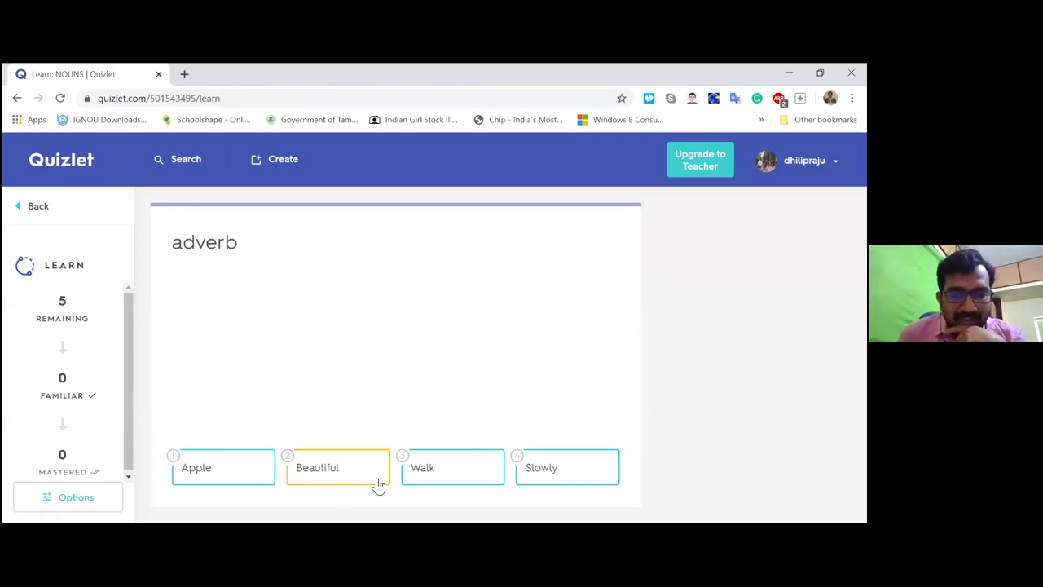
Step: Answer the Learn questions with Slowly for adverb, Walk for verb and Walk for the apple picture, and continue to the following question
{"action": "left_click", "coordinate": [551, 473]}
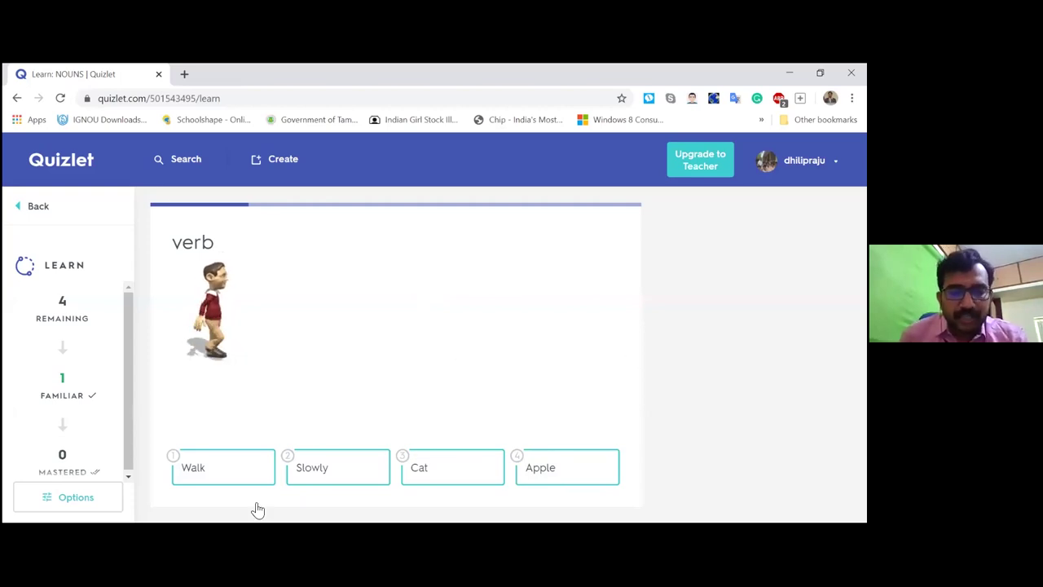
{"action": "left_click", "coordinate": [209, 476]}
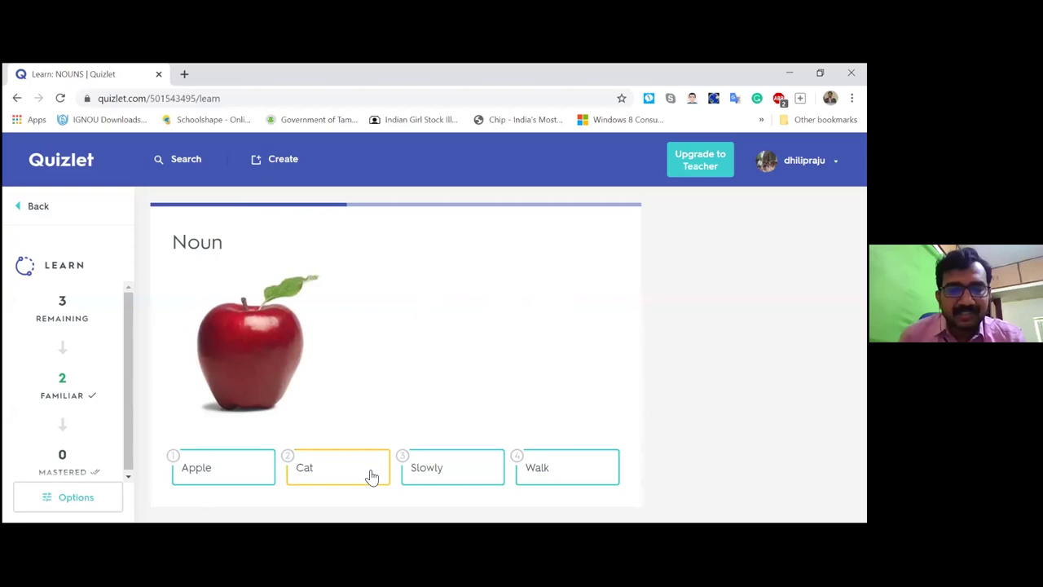
{"action": "left_click", "coordinate": [557, 470]}
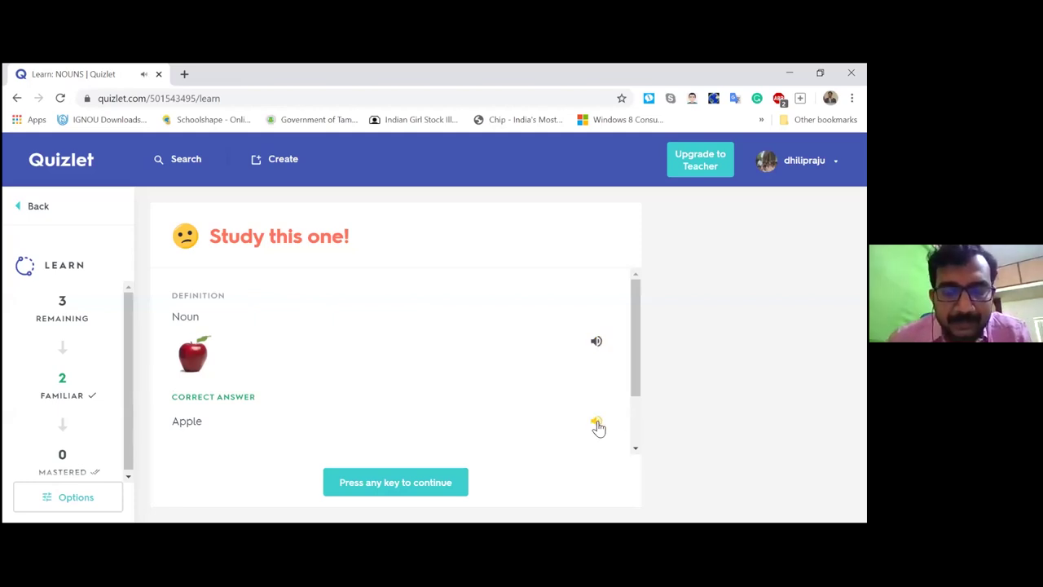
{"action": "left_click", "coordinate": [418, 487]}
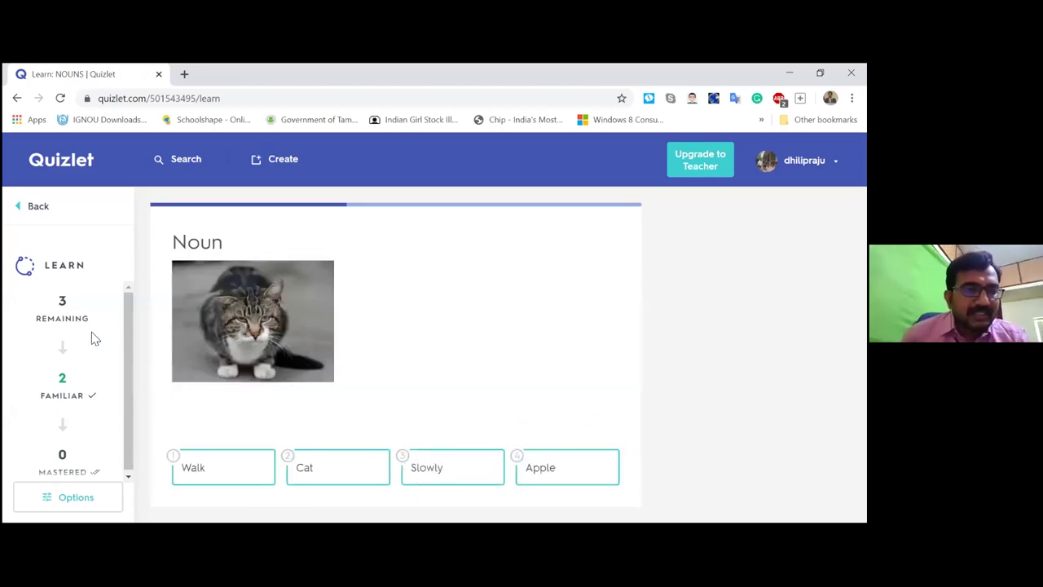
Step: Leave Learn for Write mode and answer the Adjective prompt with beautiful
{"action": "left_click", "coordinate": [15, 101]}
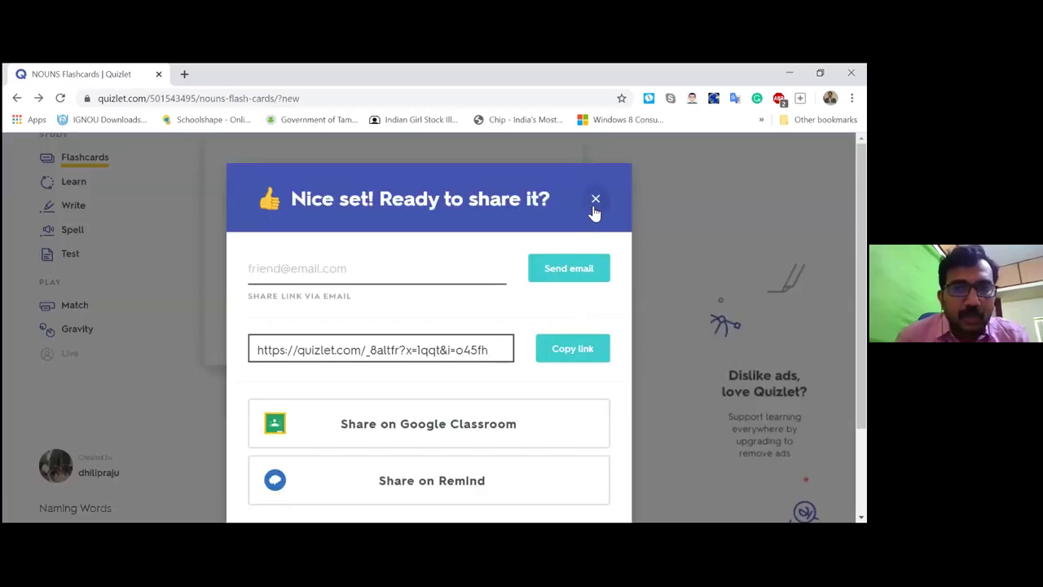
{"action": "left_click", "coordinate": [594, 199]}
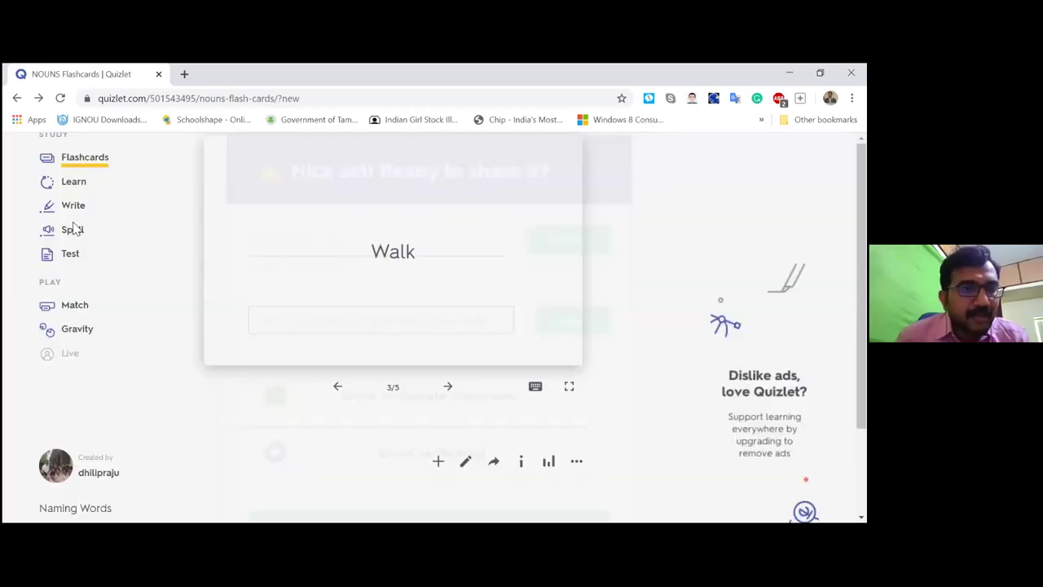
{"action": "left_click", "coordinate": [72, 207]}
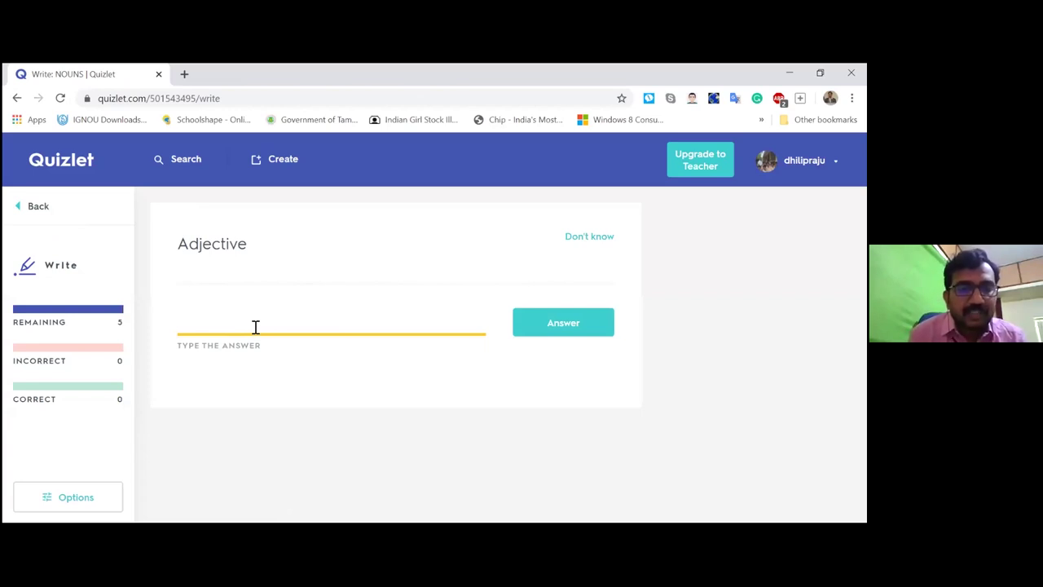
{"action": "type", "text": "beautiful"}
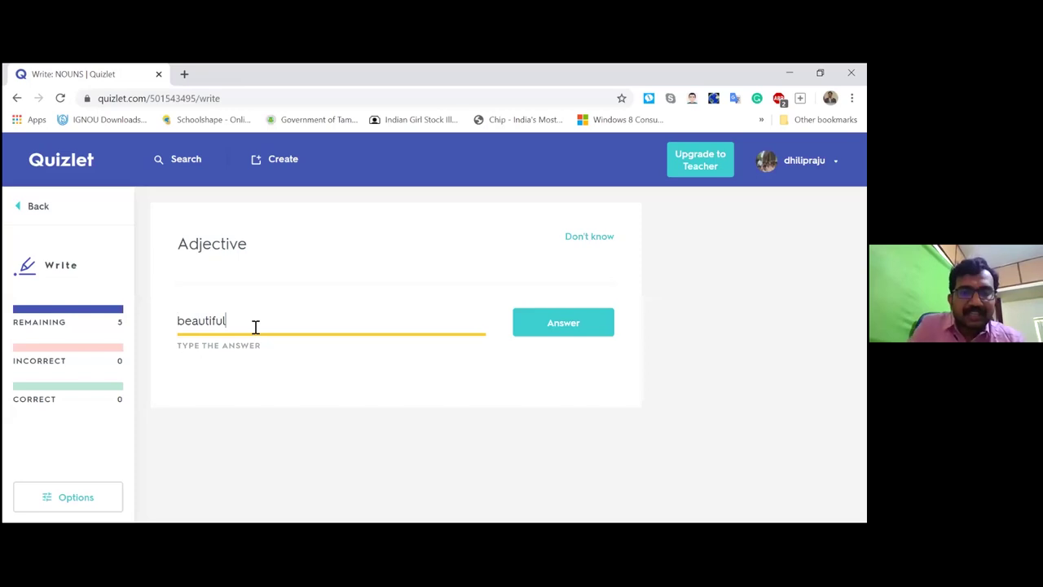
{"action": "left_click", "coordinate": [565, 327]}
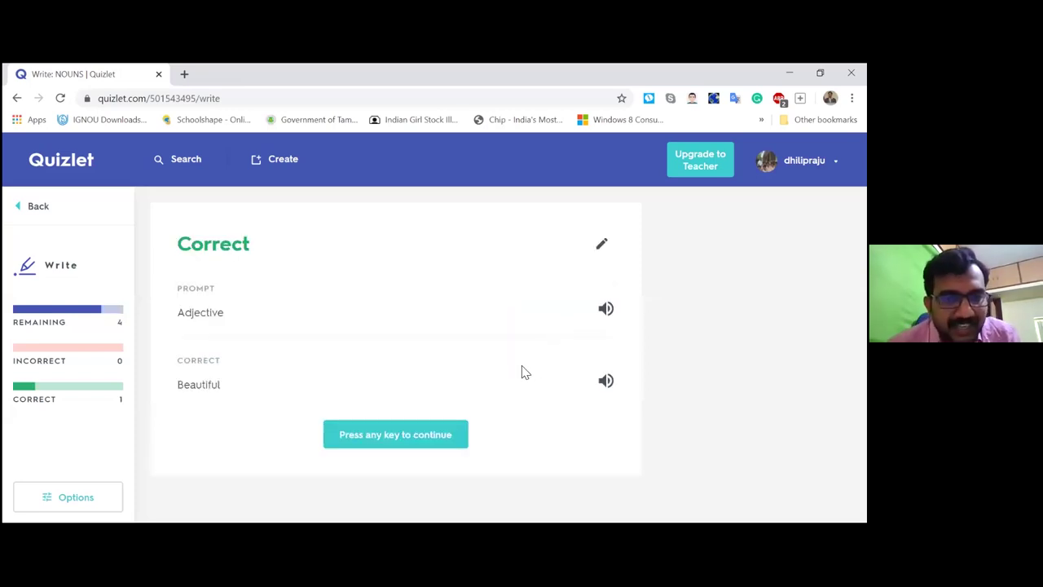
{"action": "left_click", "coordinate": [419, 443]}
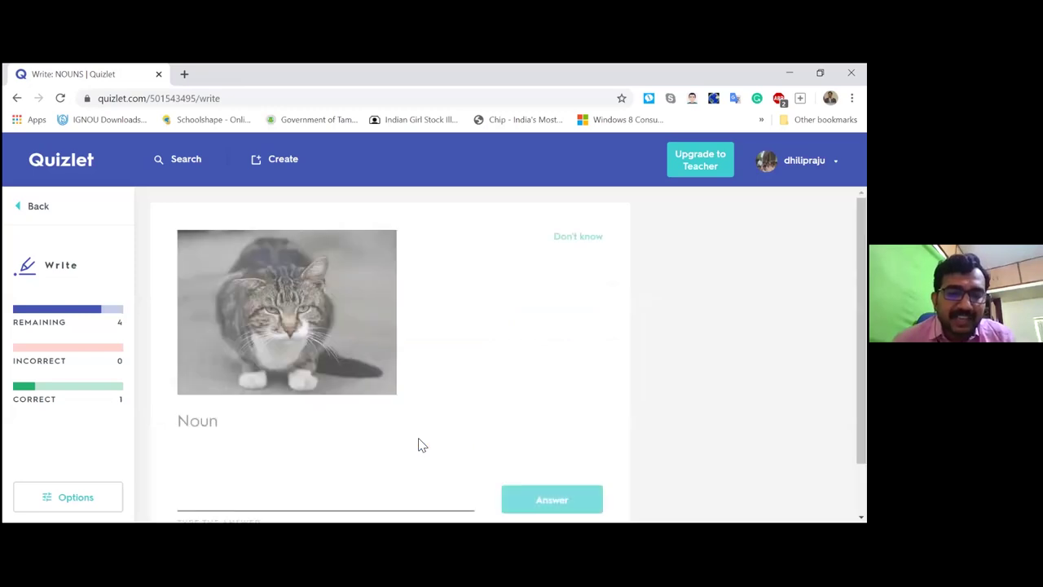
Step: Answer the cat picture prompt with cat and the adverb prompt with slowly
{"action": "scroll", "coordinate": [501, 340], "scroll_direction": "down", "scroll_amount": 1}
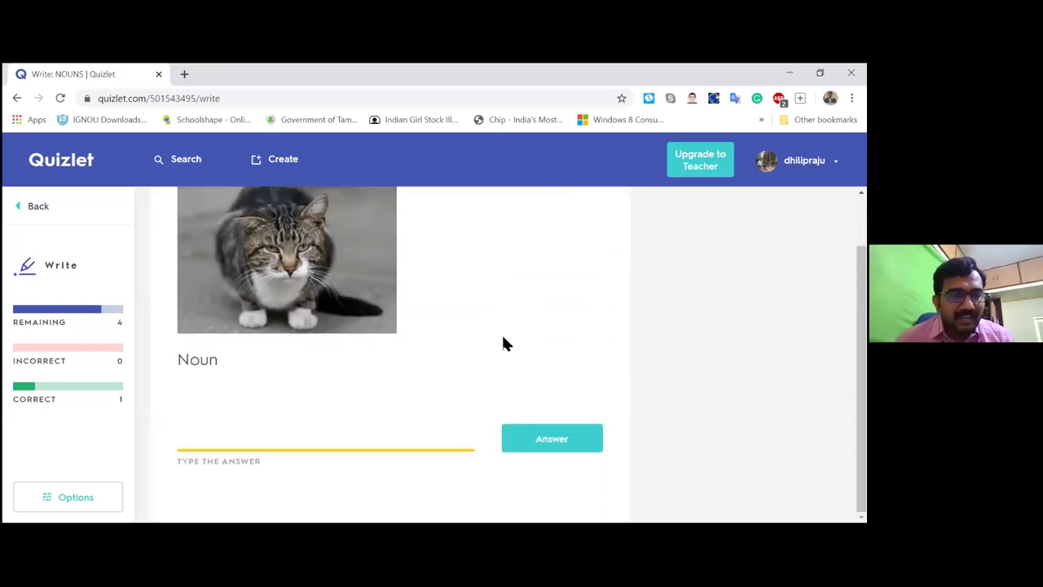
{"action": "type", "text": "cat"}
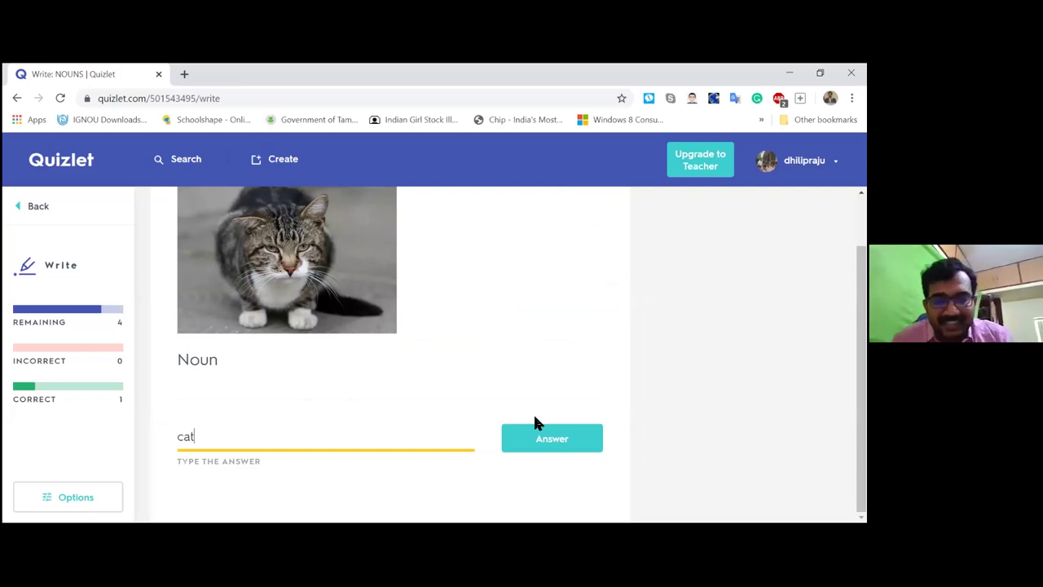
{"action": "left_click", "coordinate": [547, 442]}
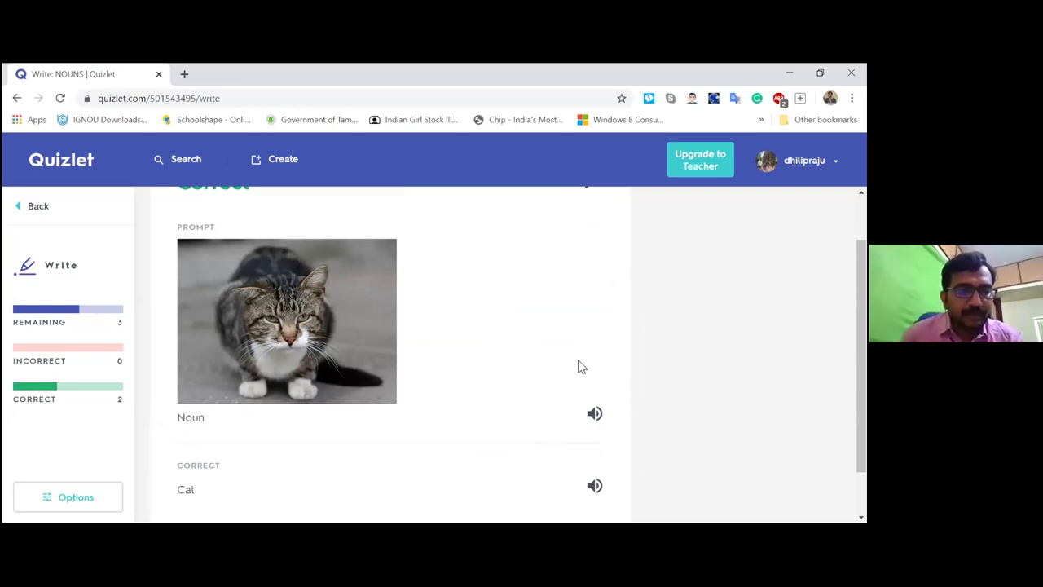
{"action": "scroll", "coordinate": [581, 365], "scroll_direction": "down", "scroll_amount": 1}
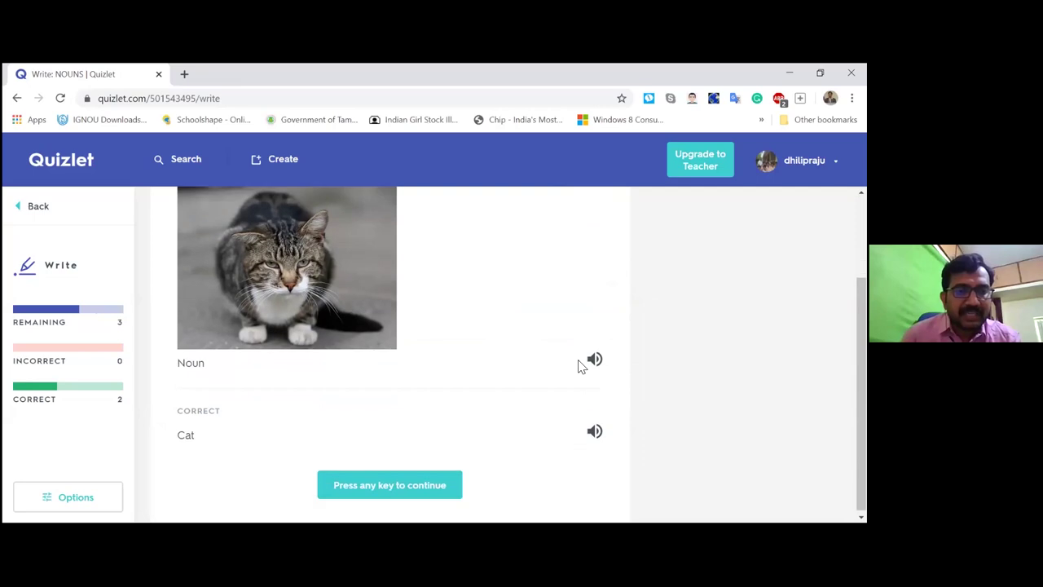
{"action": "left_click", "coordinate": [367, 492]}
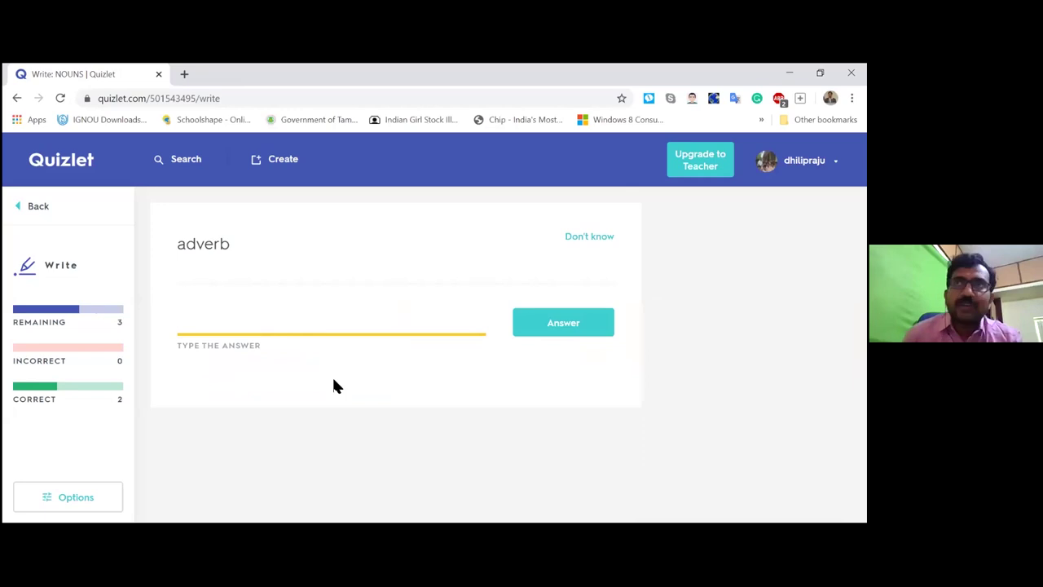
{"action": "type", "text": "slowly"}
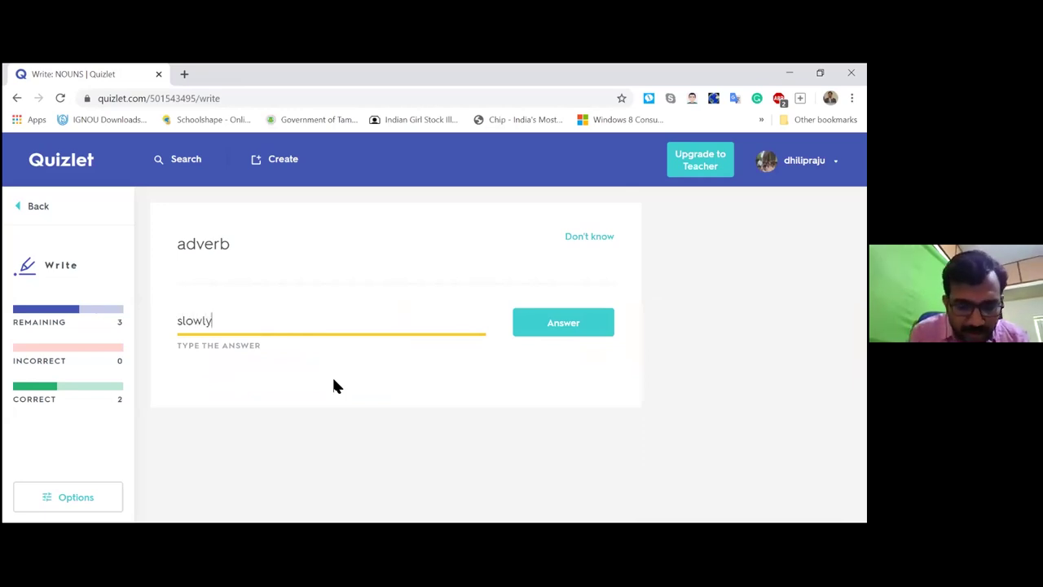
{"action": "left_click", "coordinate": [544, 334]}
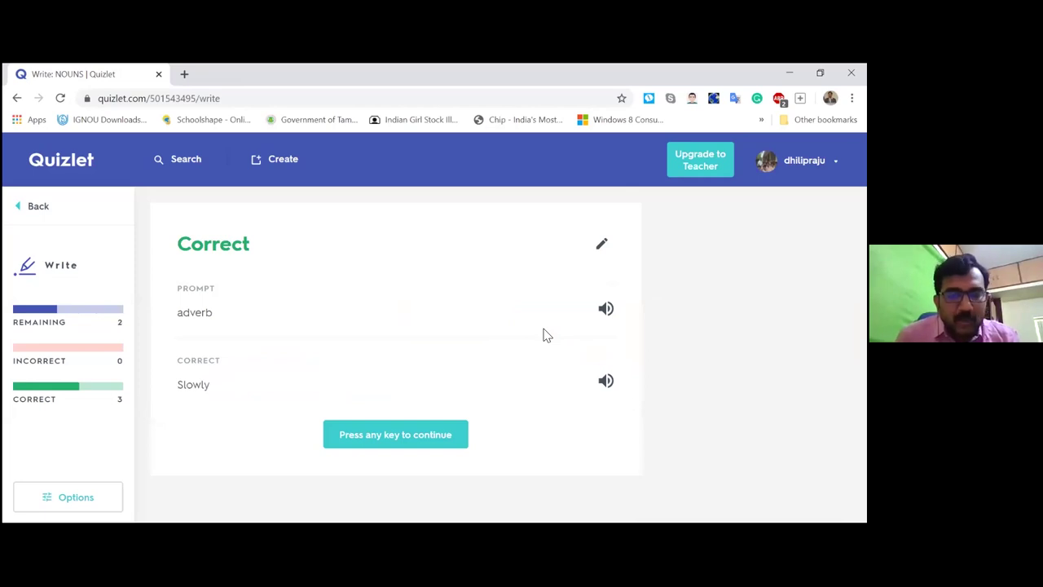
{"action": "left_click", "coordinate": [421, 440]}
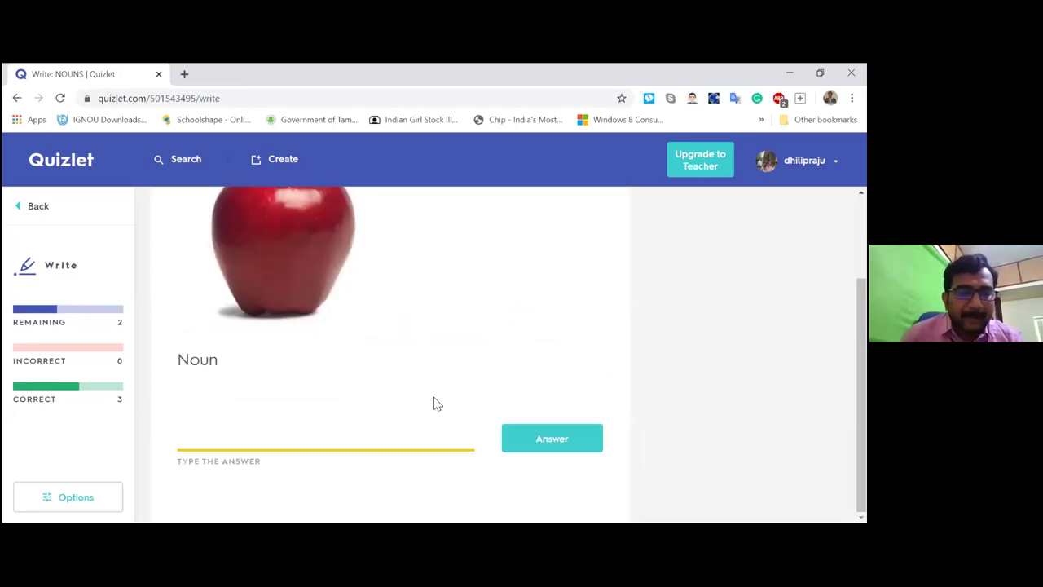
Step: Submit the misspelling Aple as the answer to the apple picture prompt
{"action": "type", "text": "Apple"}
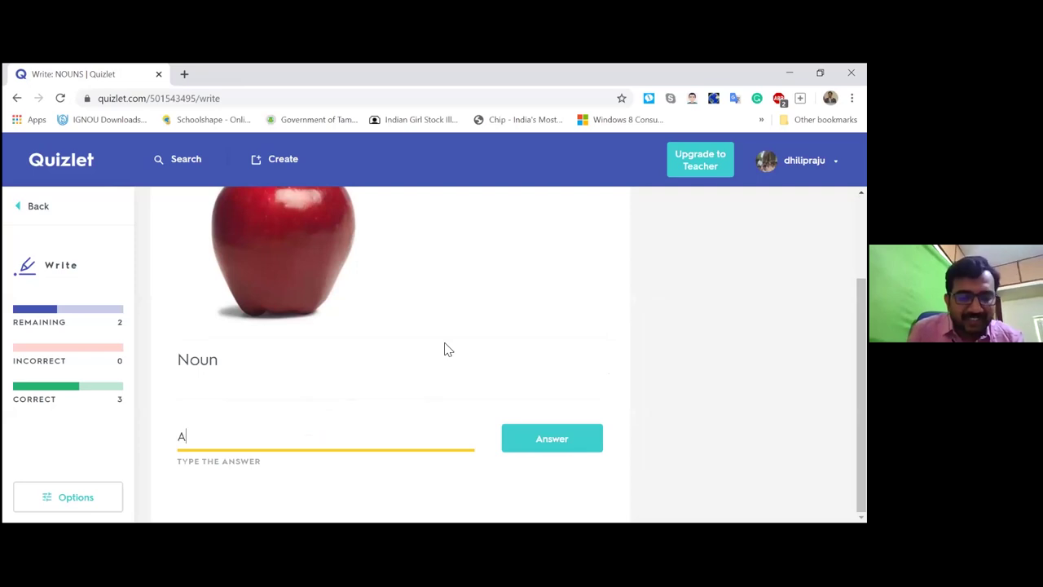
{"action": "left_click", "coordinate": [545, 440]}
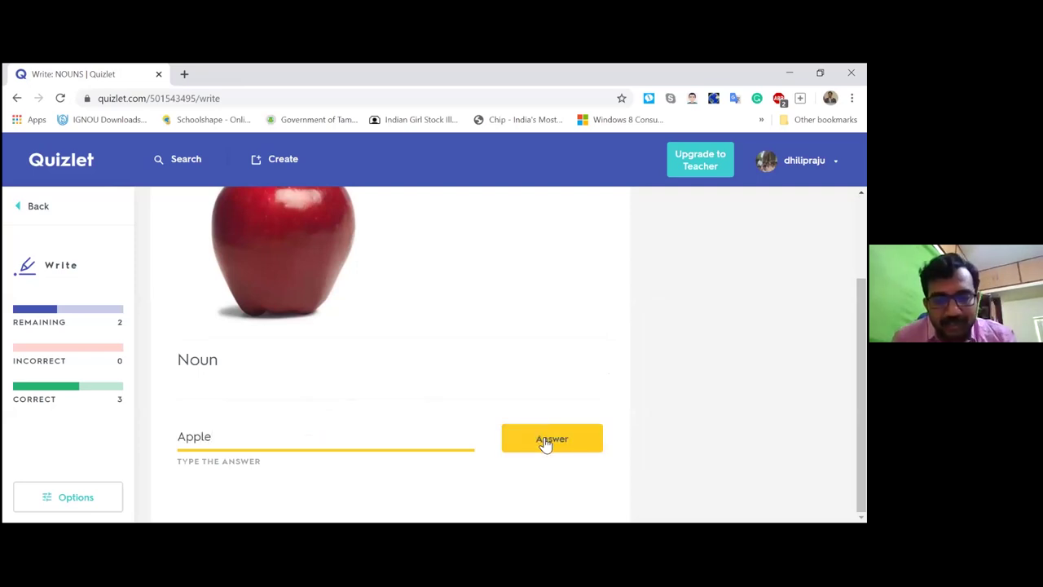
{"action": "left_click_drag", "start_coordinate": [210, 439], "coordinate": [199, 444]}
{"action": "type", "text": "le"}
{"action": "left_click", "coordinate": [533, 438]}
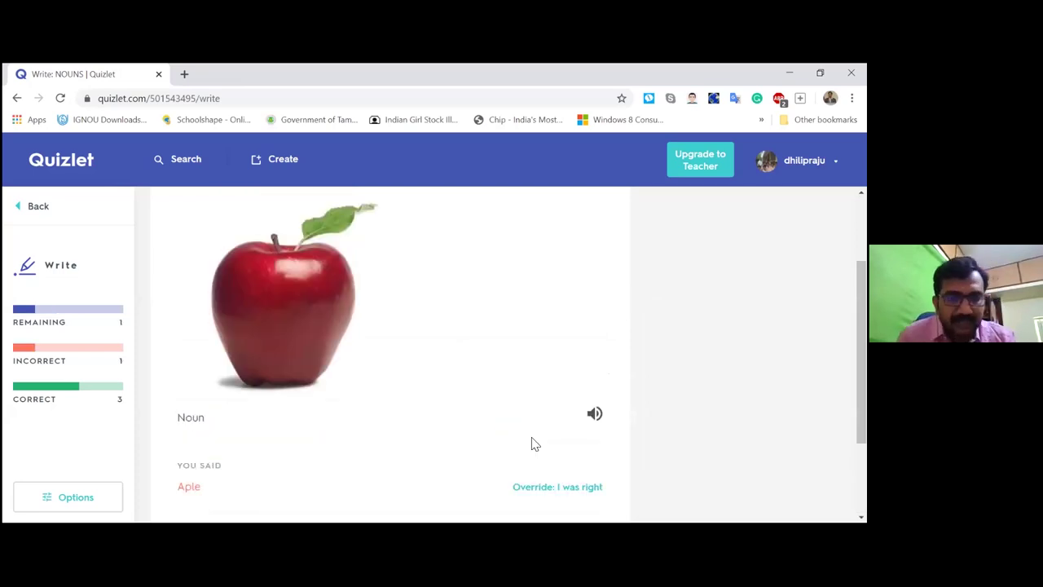
Step: Review the feedback on the apple answer and play the pronunciation of the correct term
{"action": "scroll", "coordinate": [521, 424], "scroll_direction": "down", "scroll_amount": 1}
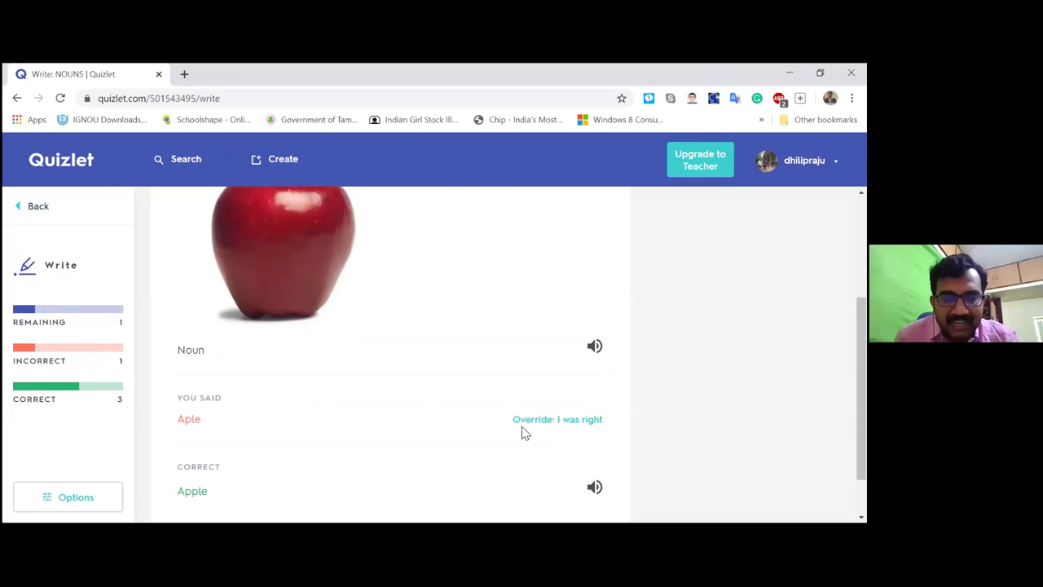
{"action": "scroll", "coordinate": [439, 391], "scroll_direction": "down", "scroll_amount": 1}
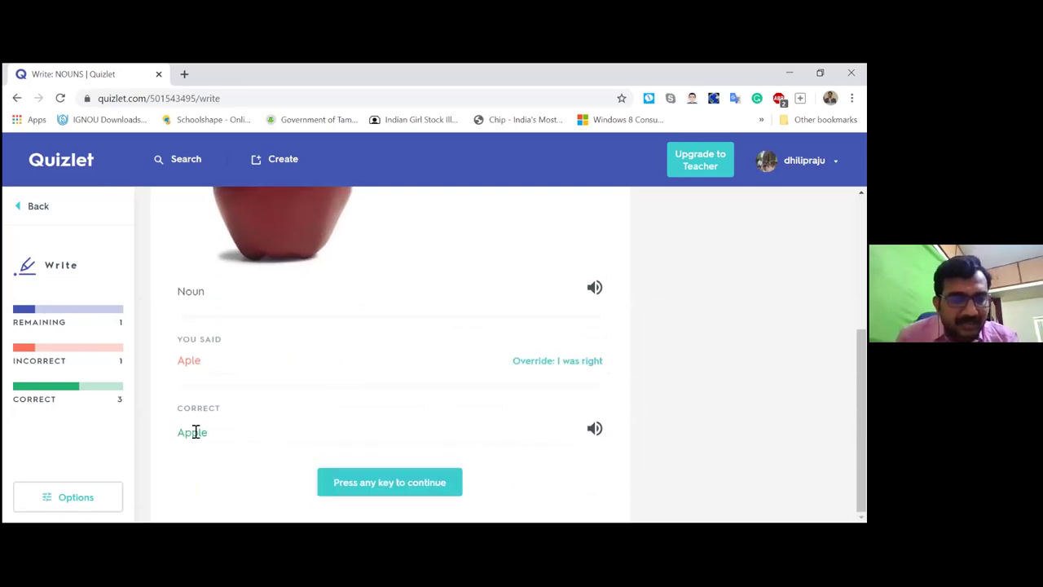
{"action": "left_click", "coordinate": [595, 431]}
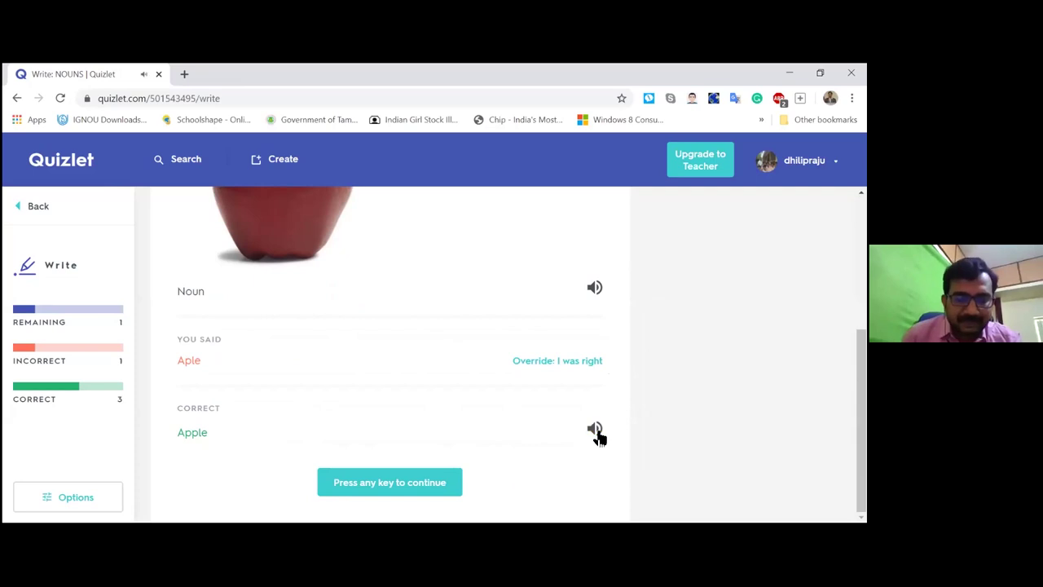
{"action": "scroll", "coordinate": [293, 388], "scroll_direction": "up", "scroll_amount": 3}
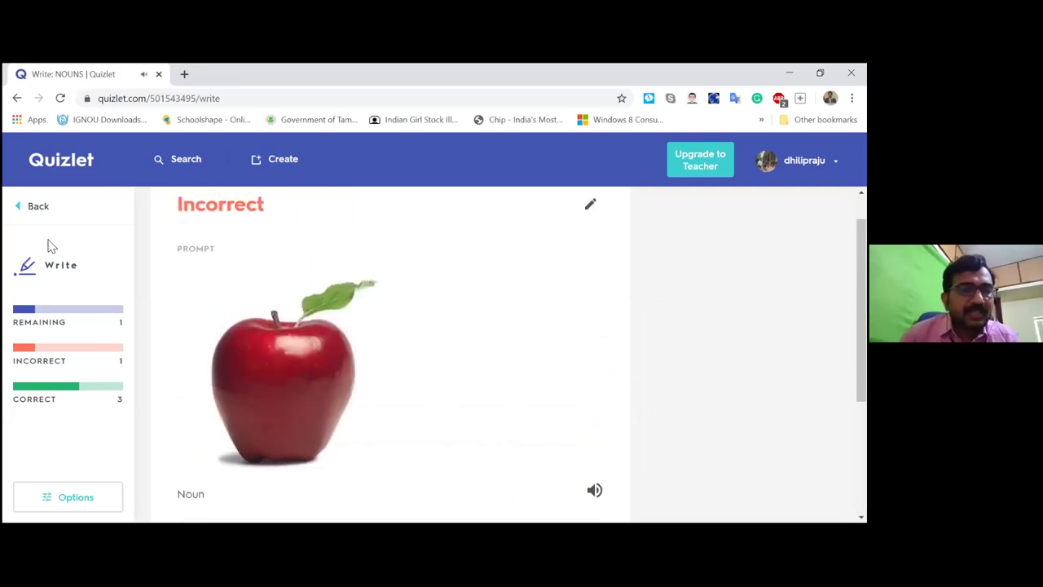
Step: Return to the NOUNS set, dismiss the upgrade offer, and open its Test to look through the written, multiple choice and true/false questions
{"action": "left_click", "coordinate": [32, 215]}
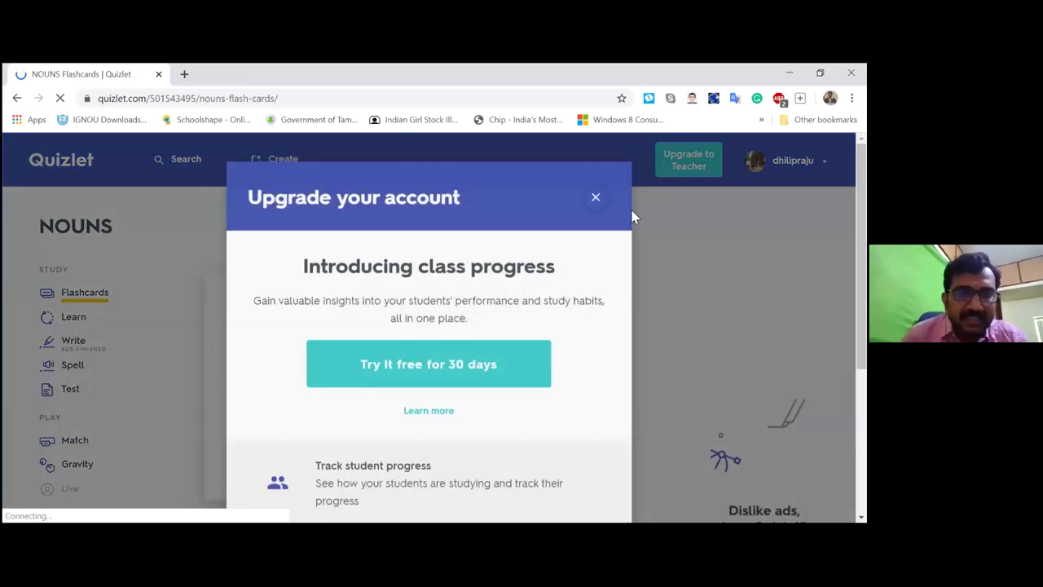
{"action": "left_click", "coordinate": [595, 197]}
{"action": "scroll", "coordinate": [86, 382], "scroll_direction": "down", "scroll_amount": 3}
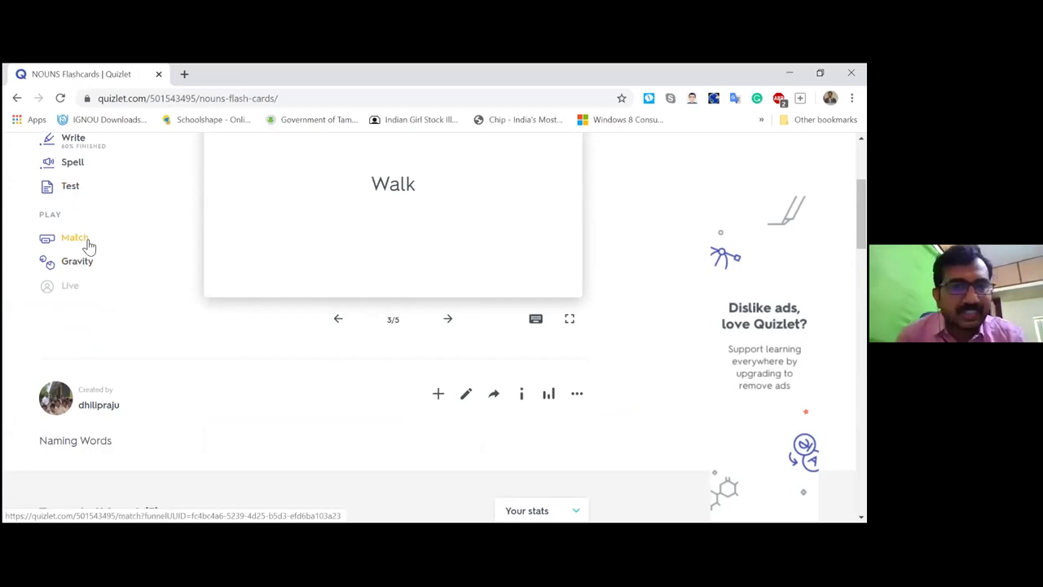
{"action": "left_click", "coordinate": [77, 191]}
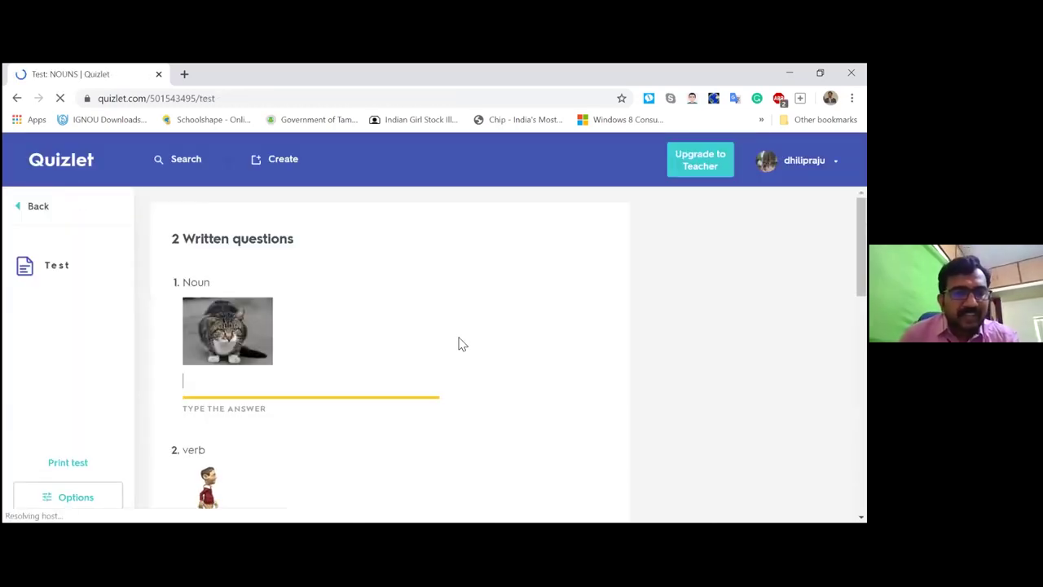
{"action": "scroll", "coordinate": [426, 343], "scroll_direction": "down", "scroll_amount": 1}
{"action": "scroll", "coordinate": [401, 352], "scroll_direction": "down", "scroll_amount": 3}
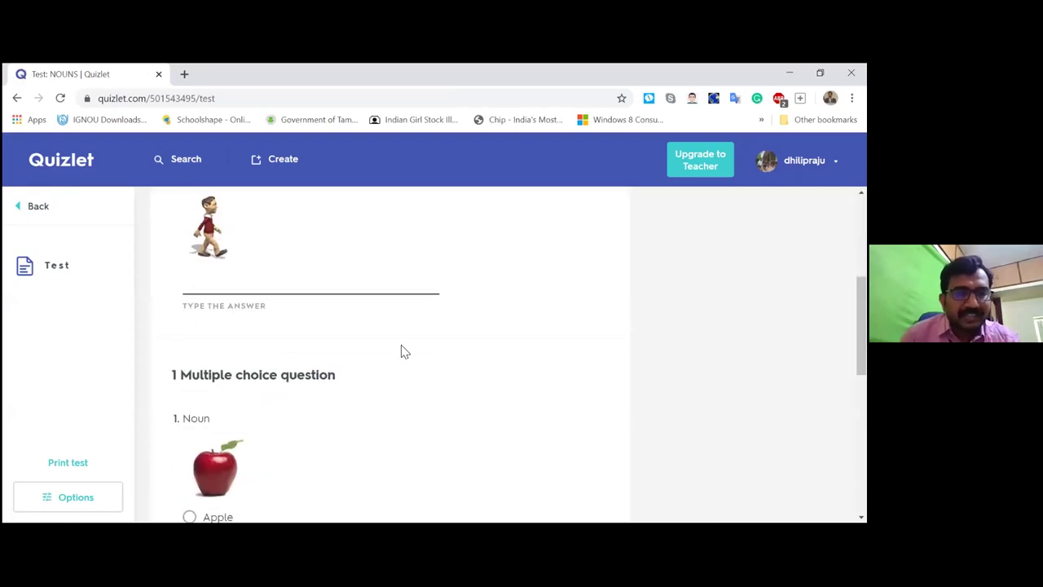
{"action": "scroll", "coordinate": [401, 351], "scroll_direction": "down", "scroll_amount": 6}
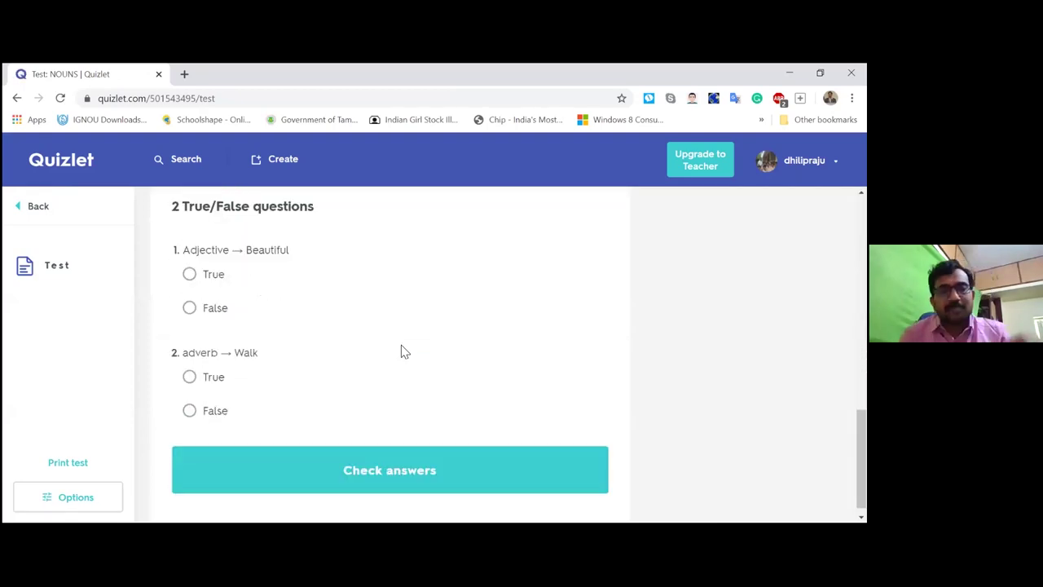
{"action": "scroll", "coordinate": [400, 351], "scroll_direction": "up", "scroll_amount": 5}
{"action": "scroll", "coordinate": [401, 351], "scroll_direction": "down", "scroll_amount": 3}
{"action": "scroll", "coordinate": [400, 351], "scroll_direction": "up", "scroll_amount": 6}
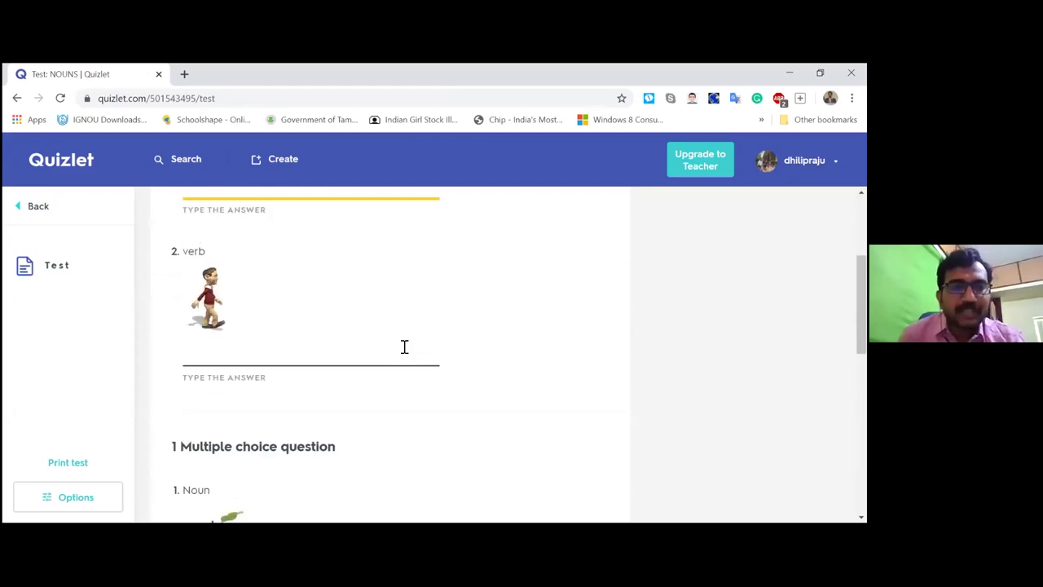
Step: Finish viewing the test questions, return to the NOUNS set, and start its Match game
{"action": "scroll", "coordinate": [401, 351], "scroll_direction": "down", "scroll_amount": 5}
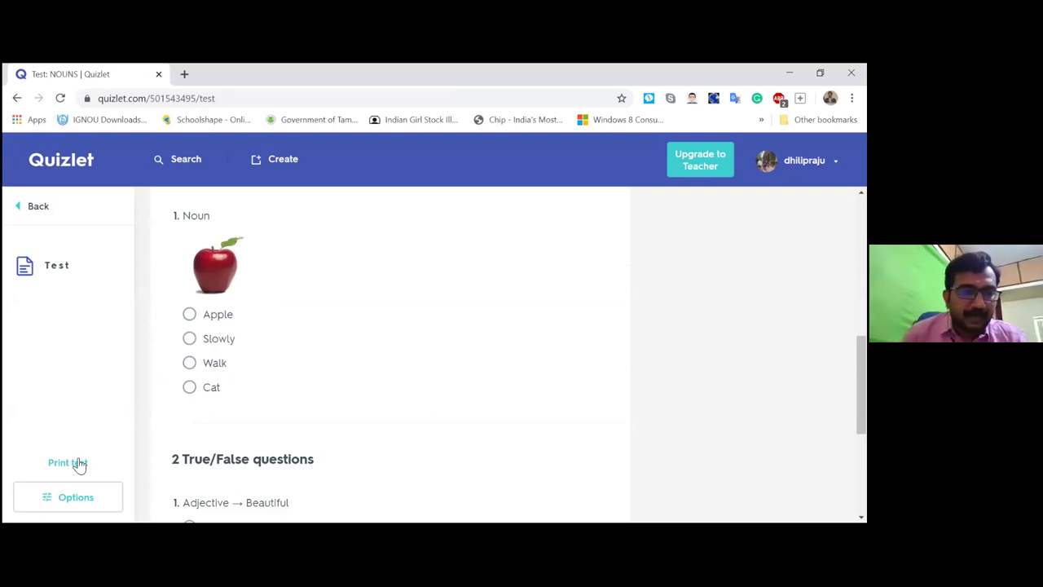
{"action": "left_click", "coordinate": [22, 210]}
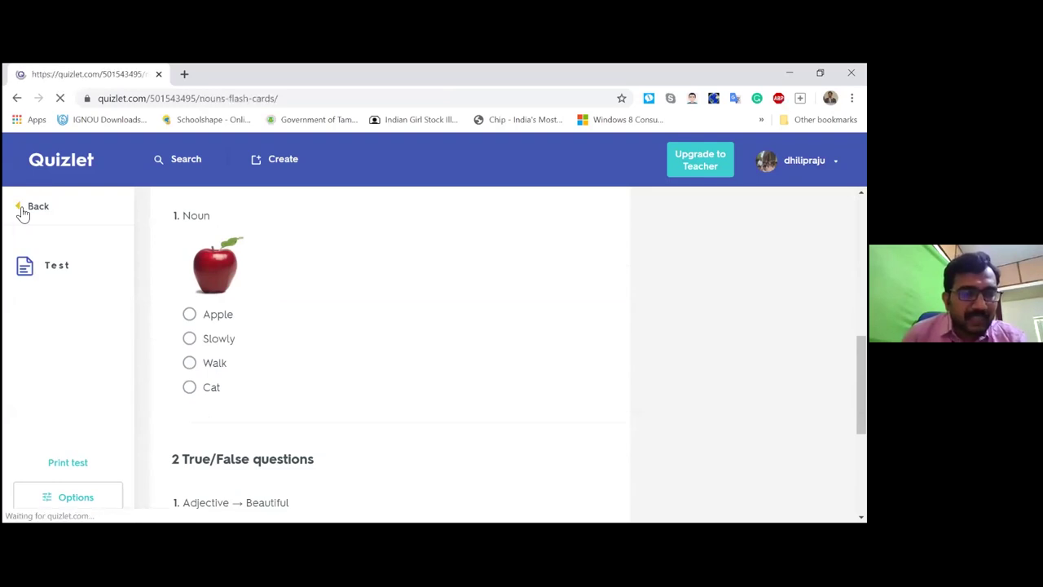
{"action": "scroll", "coordinate": [77, 326], "scroll_direction": "down", "scroll_amount": 3}
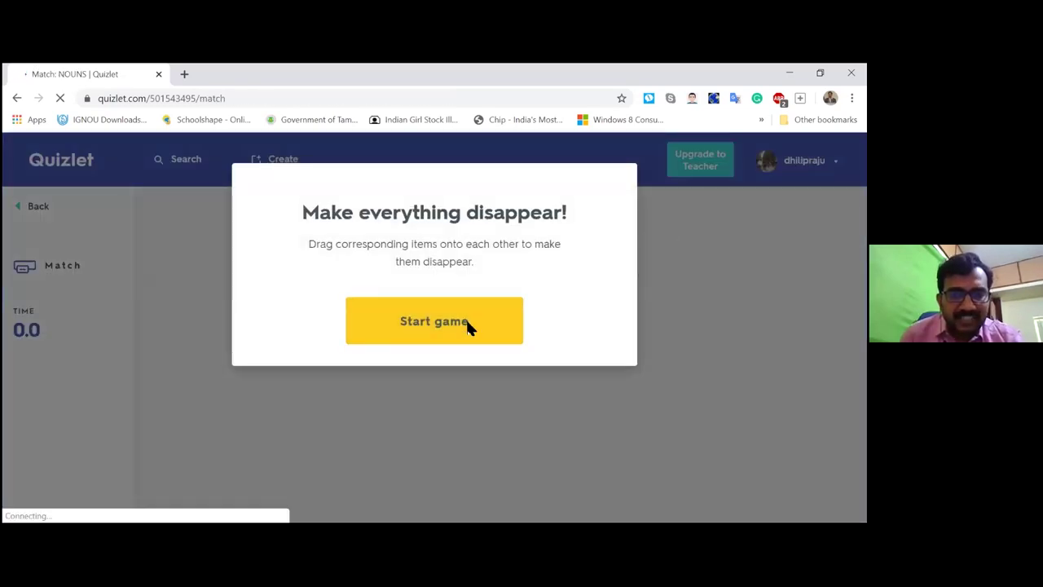
{"action": "left_click", "coordinate": [465, 317]}
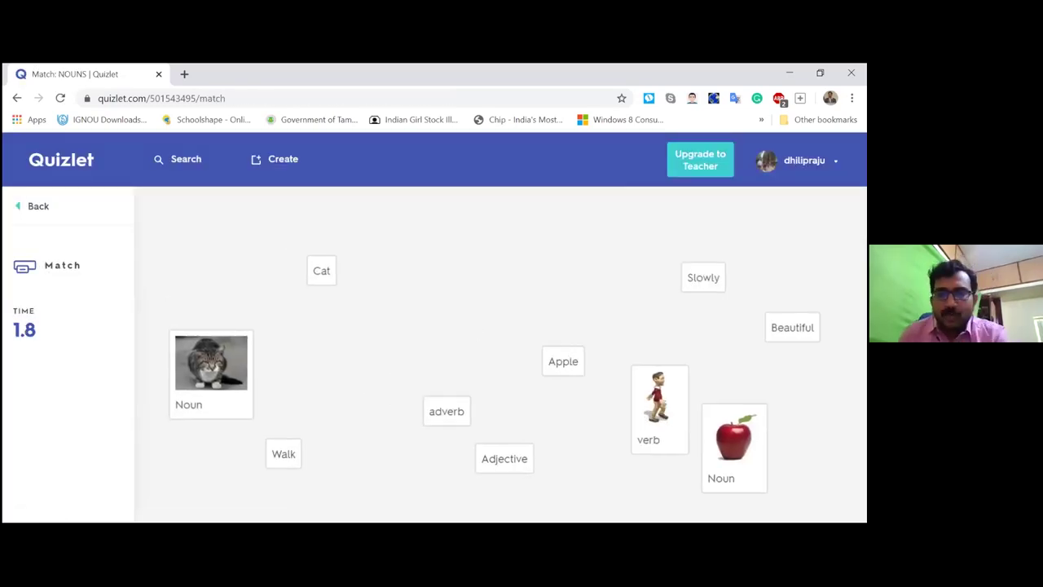
Step: Match the apple picture card with Apple and the Walk card with the verb picture
{"action": "left_click_drag", "start_coordinate": [733, 447], "coordinate": [478, 276]}
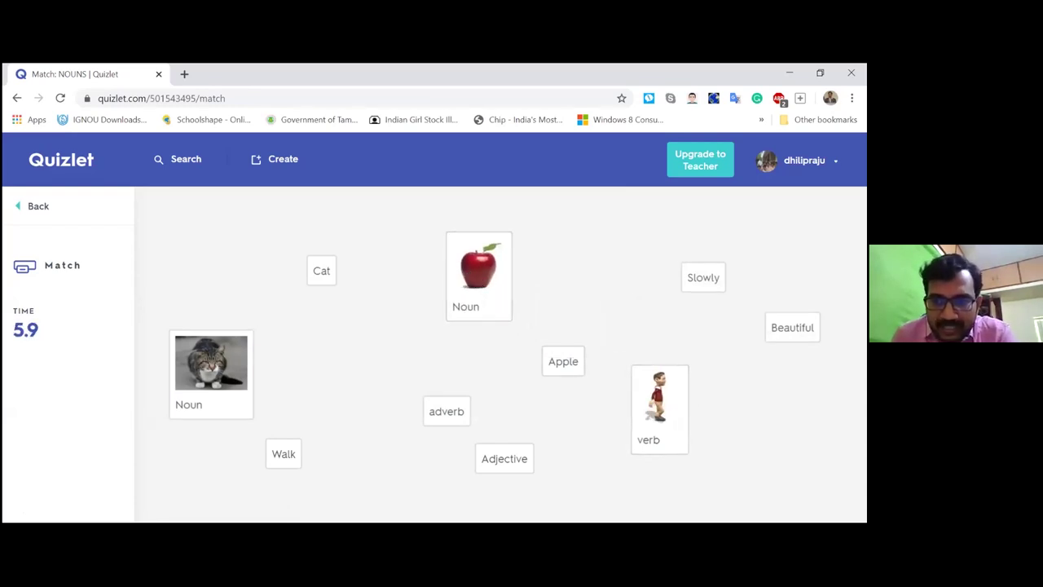
{"action": "left_click_drag", "start_coordinate": [563, 363], "coordinate": [486, 288]}
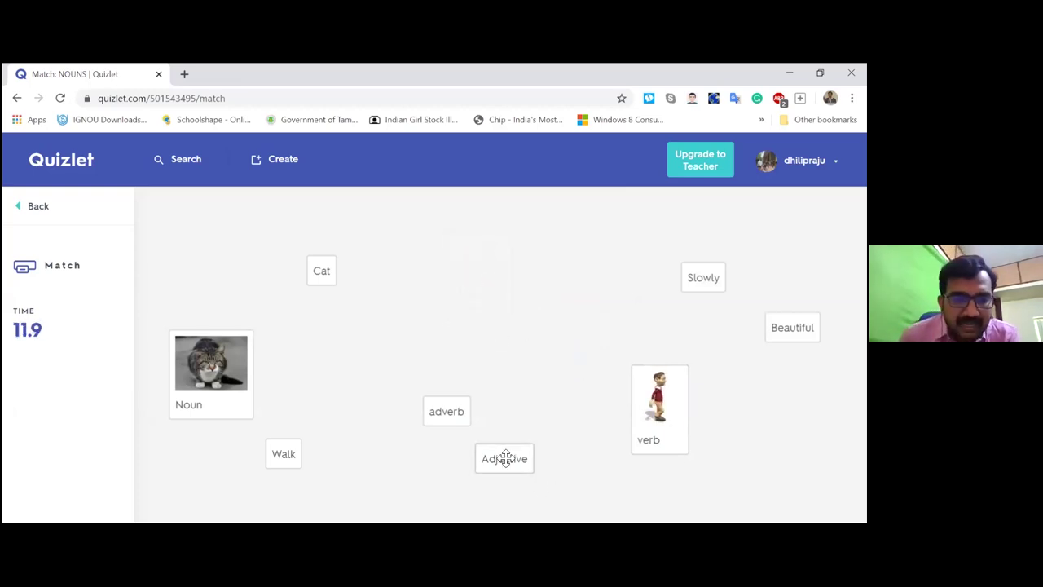
{"action": "left_click_drag", "start_coordinate": [286, 454], "coordinate": [657, 409]}
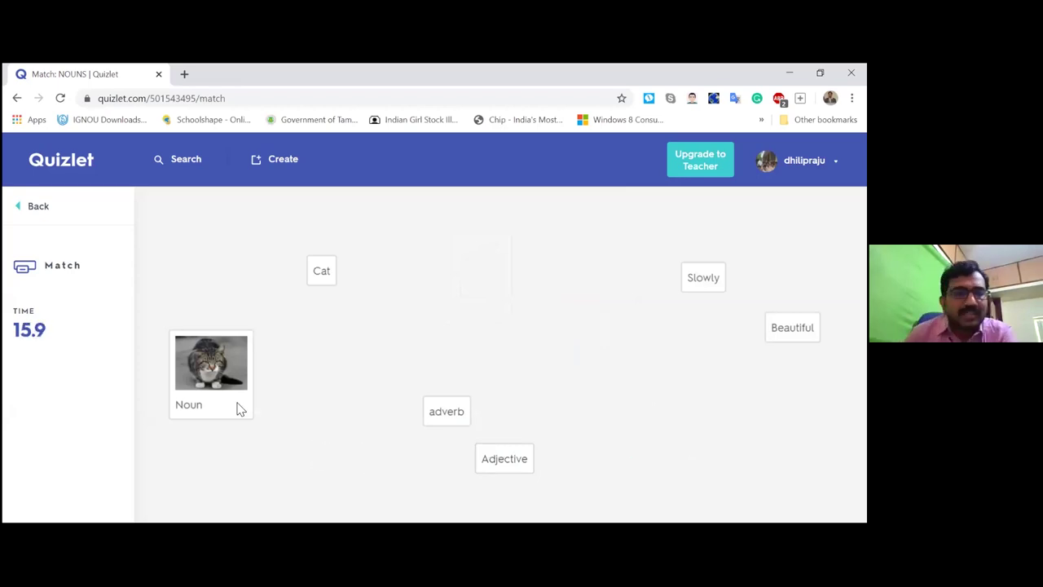
Step: Leave the Match game for the NOUNS set and open the options of the Gravity game
{"action": "left_click", "coordinate": [17, 97]}
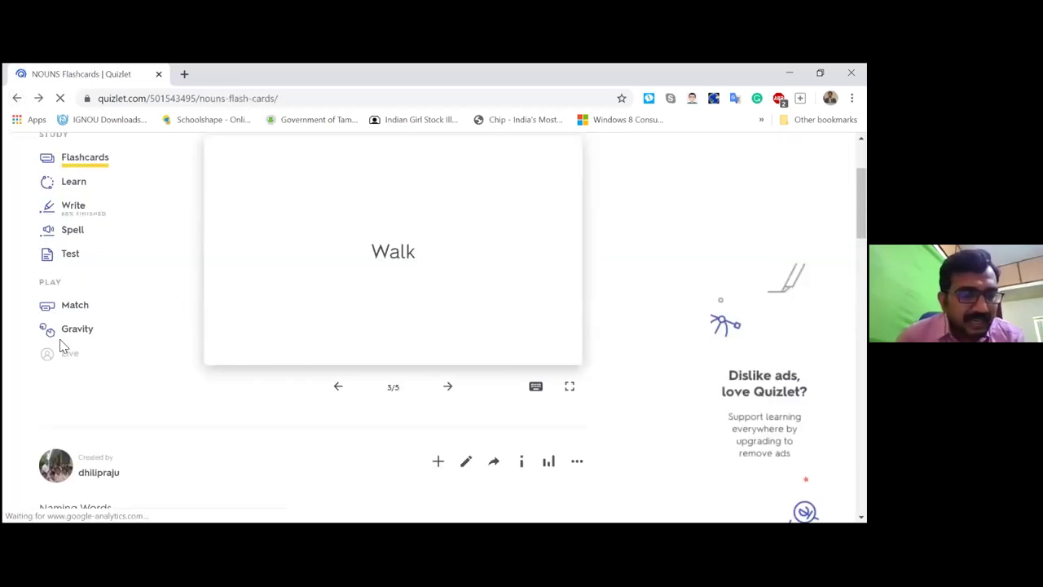
{"action": "mouse_move", "coordinate": [60, 345]}
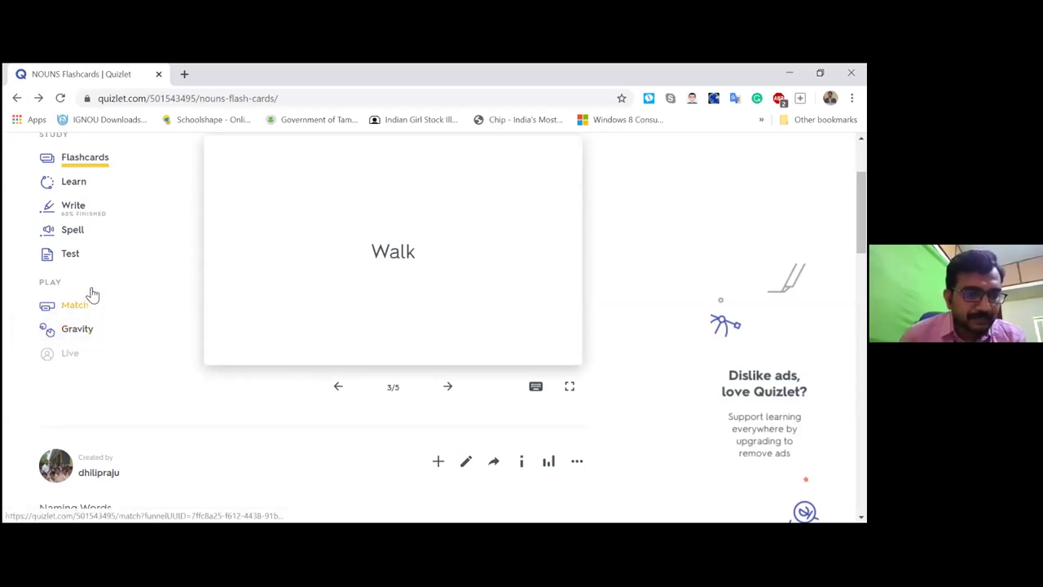
{"action": "left_click", "coordinate": [80, 333]}
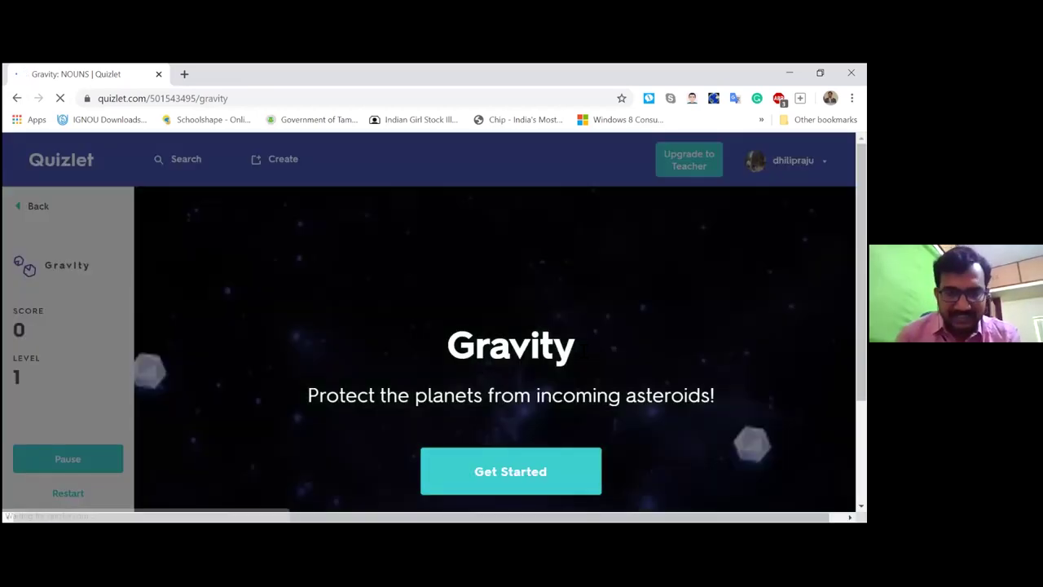
{"action": "left_click", "coordinate": [536, 475]}
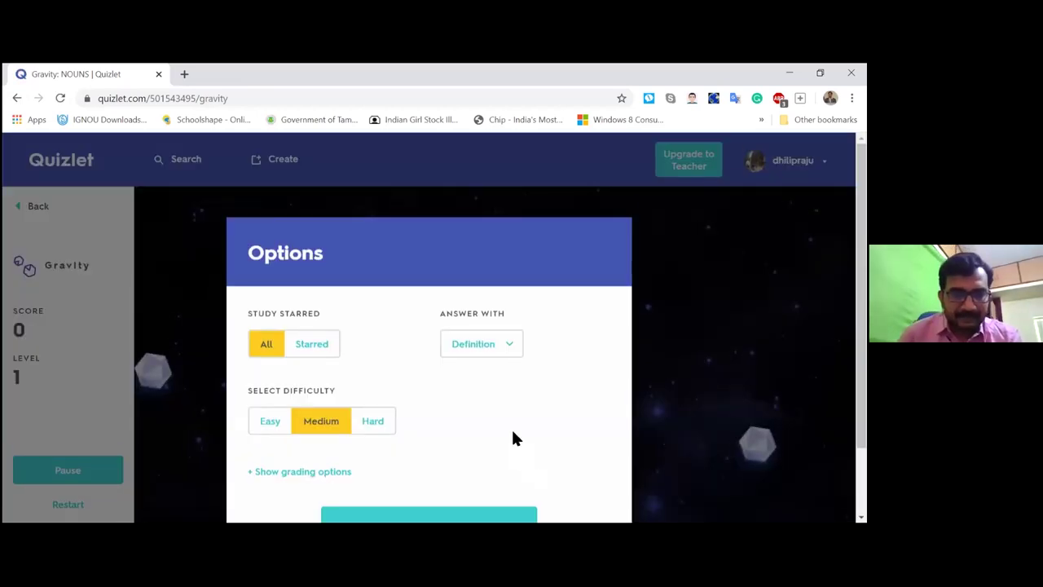
Step: Check the Answer With choices, keep Definition and Medium difficulty, and start the Gravity game
{"action": "scroll", "coordinate": [428, 342], "scroll_direction": "down", "scroll_amount": 1}
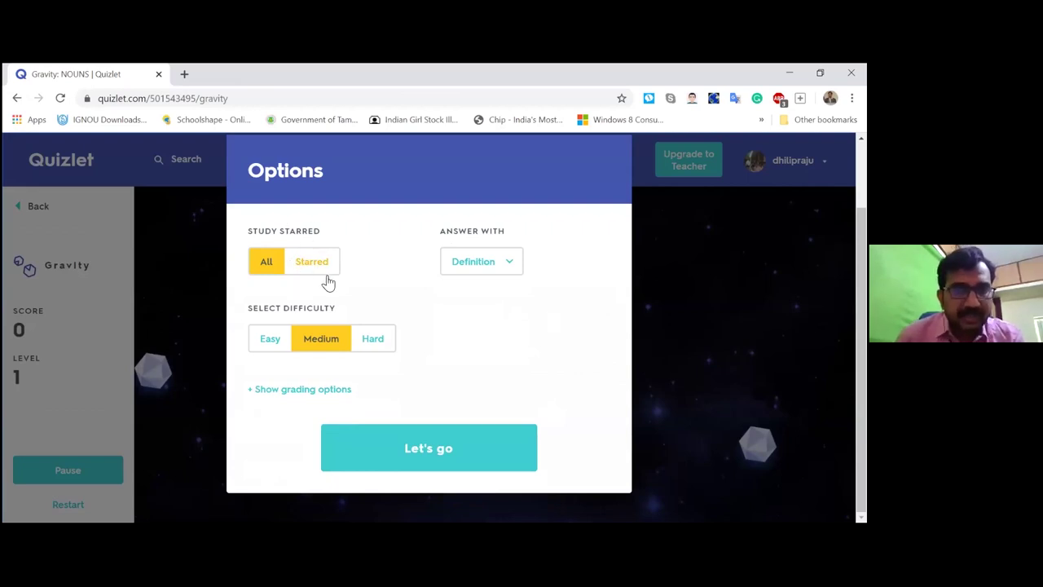
{"action": "left_click", "coordinate": [472, 269]}
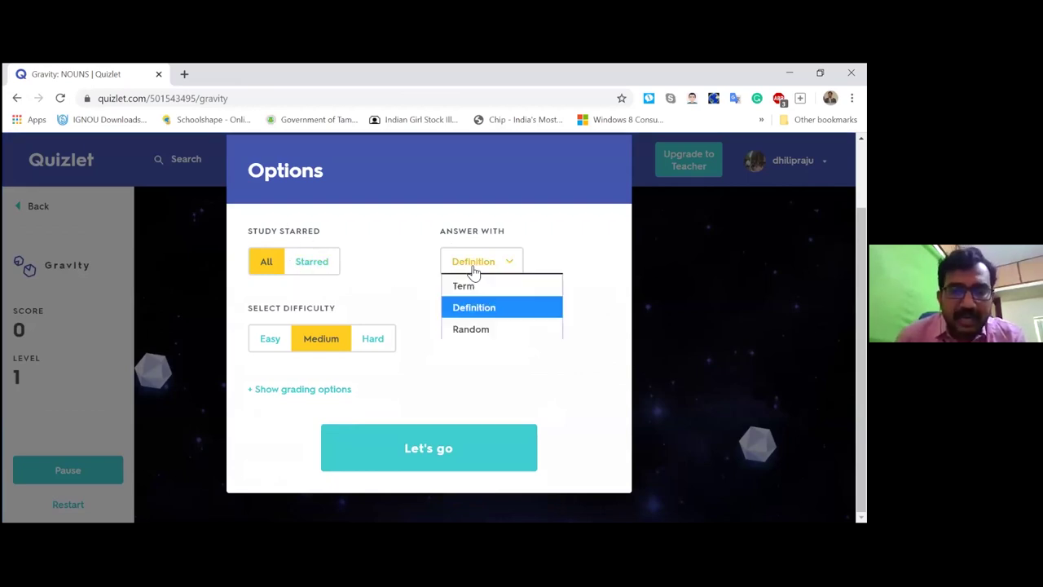
{"action": "left_click", "coordinate": [406, 271]}
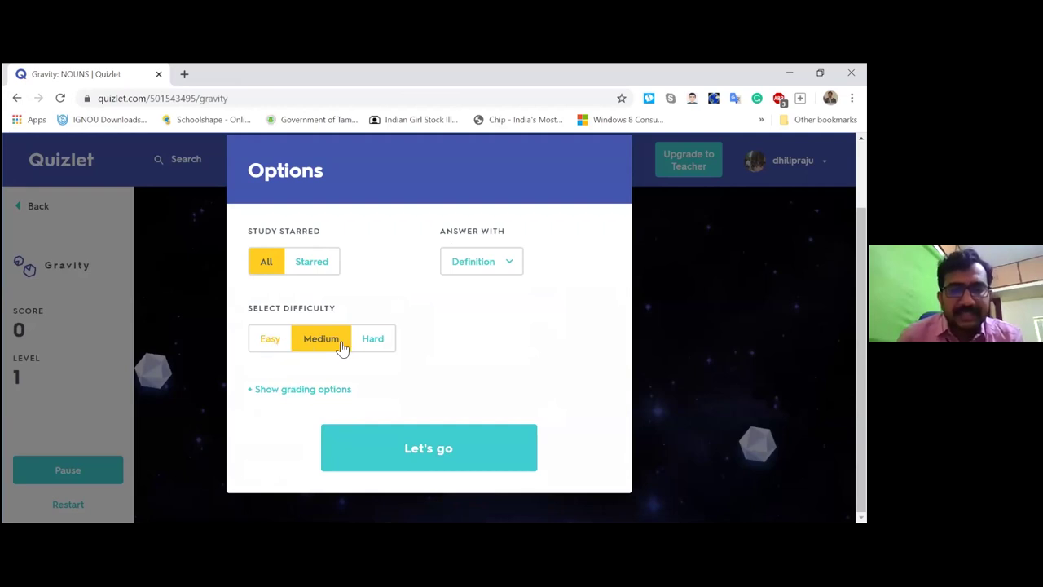
{"action": "left_click", "coordinate": [439, 454]}
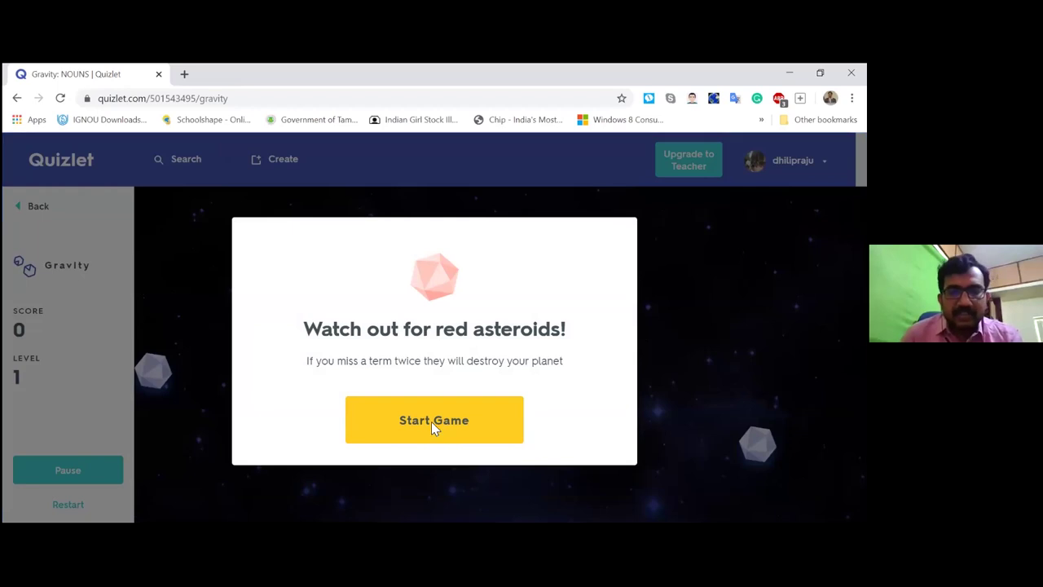
{"action": "left_click", "coordinate": [433, 429]}
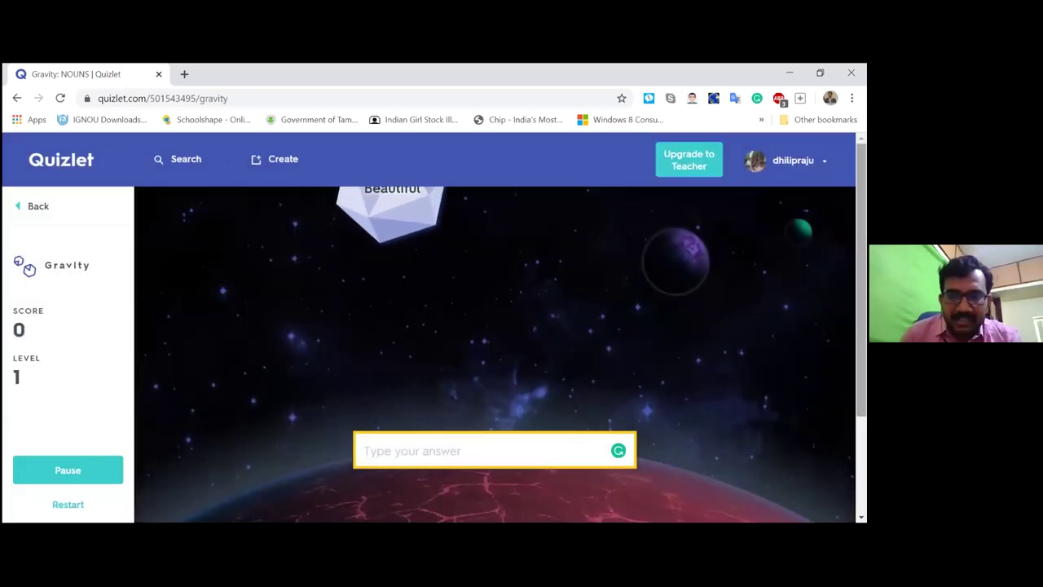
Step: Answer the Beautiful asteroid with adjective and the Cat asteroid with noun
{"action": "scroll", "coordinate": [494, 326], "scroll_direction": "down", "scroll_amount": 2}
{"action": "scroll", "coordinate": [494, 326], "scroll_direction": "up", "scroll_amount": 2}
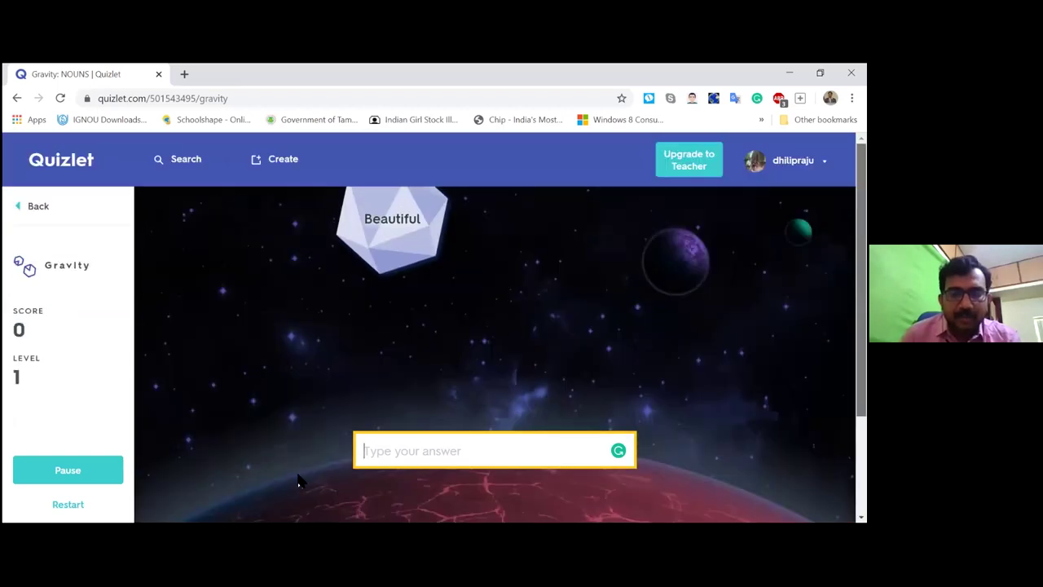
{"action": "type", "text": "a"}
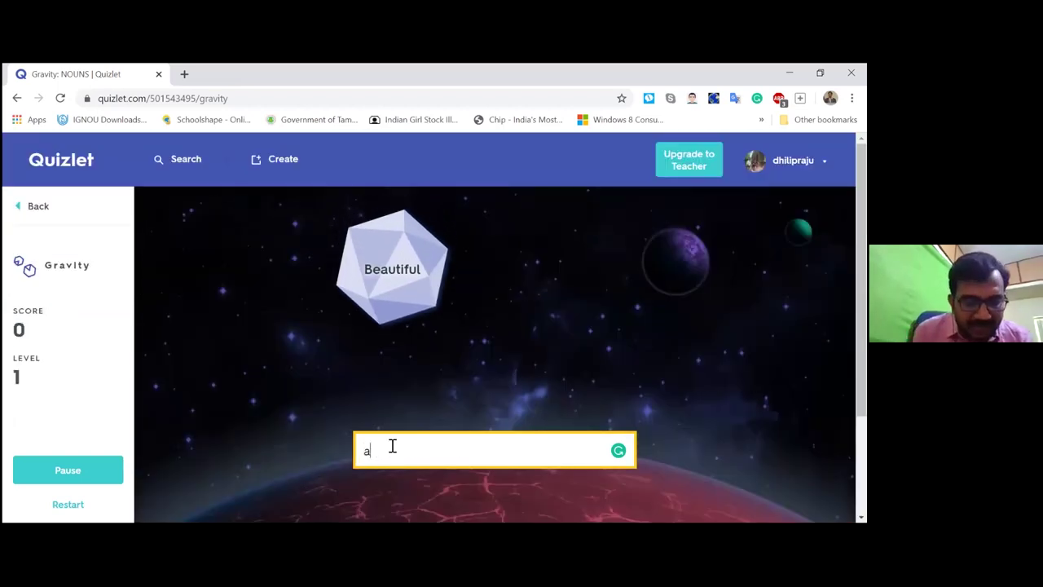
{"action": "type", "text": "djective"}
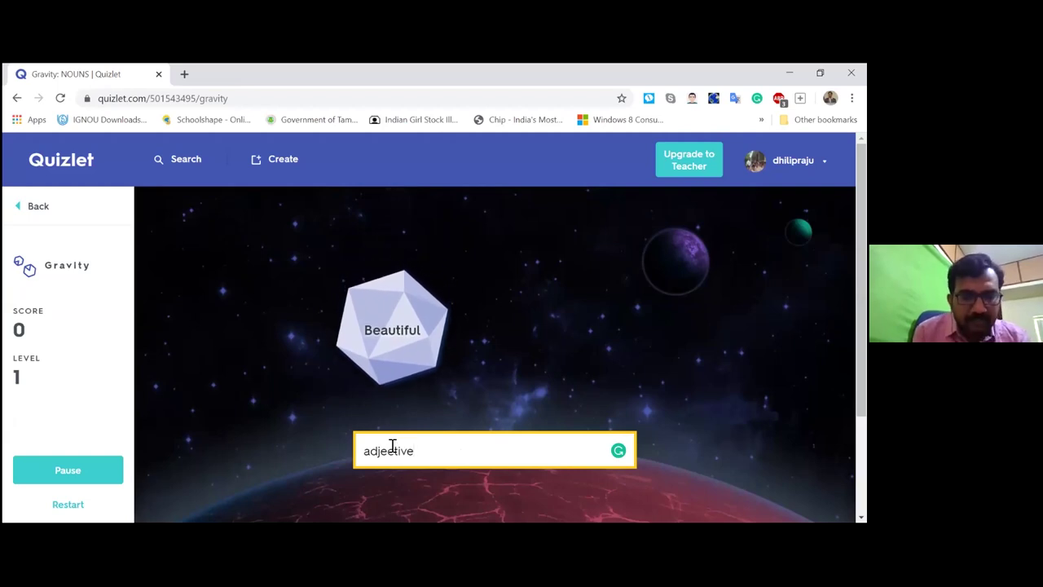
{"action": "key", "text": "Return"}
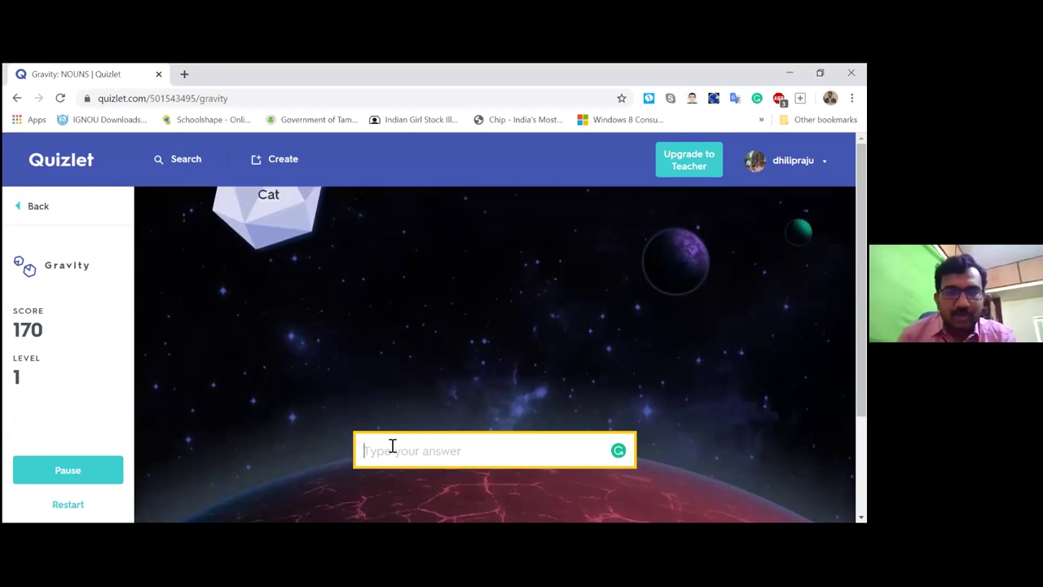
{"action": "type", "text": "no"}
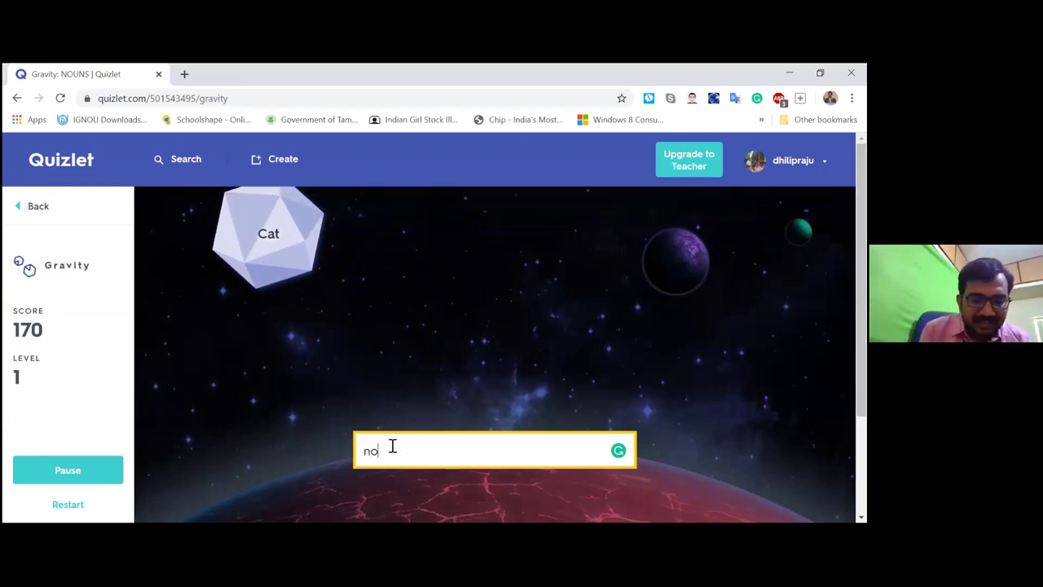
{"action": "type", "text": "un"}
{"action": "key", "text": "Return"}
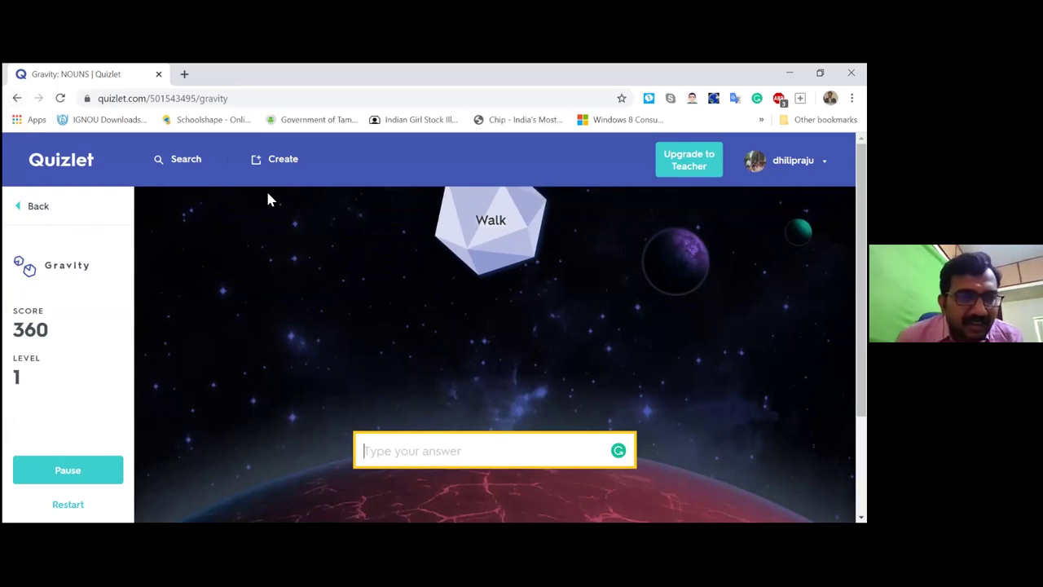
Step: Leave the Gravity game for the NOUNS set page and briefly highlight the quizlet.com part of its web address
{"action": "scroll", "coordinate": [168, 289], "scroll_direction": "down", "scroll_amount": 1}
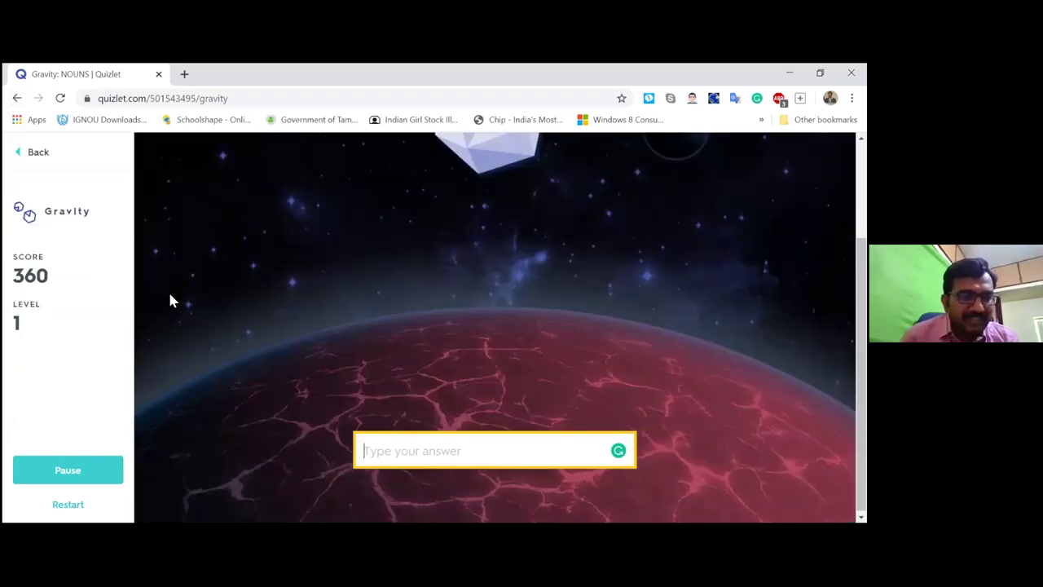
{"action": "left_click", "coordinate": [17, 98]}
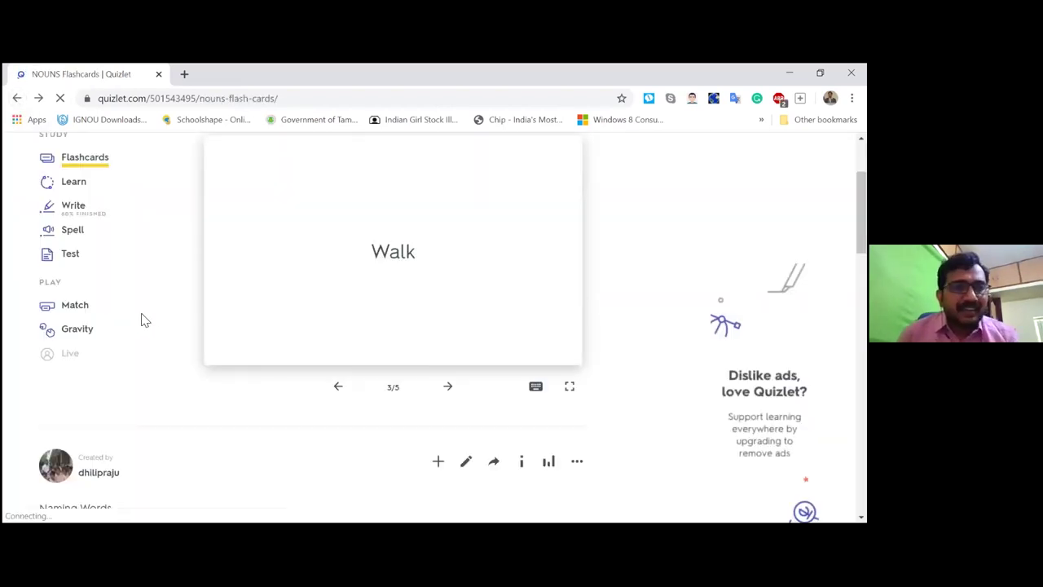
{"action": "scroll", "coordinate": [141, 319], "scroll_direction": "up", "scroll_amount": 2}
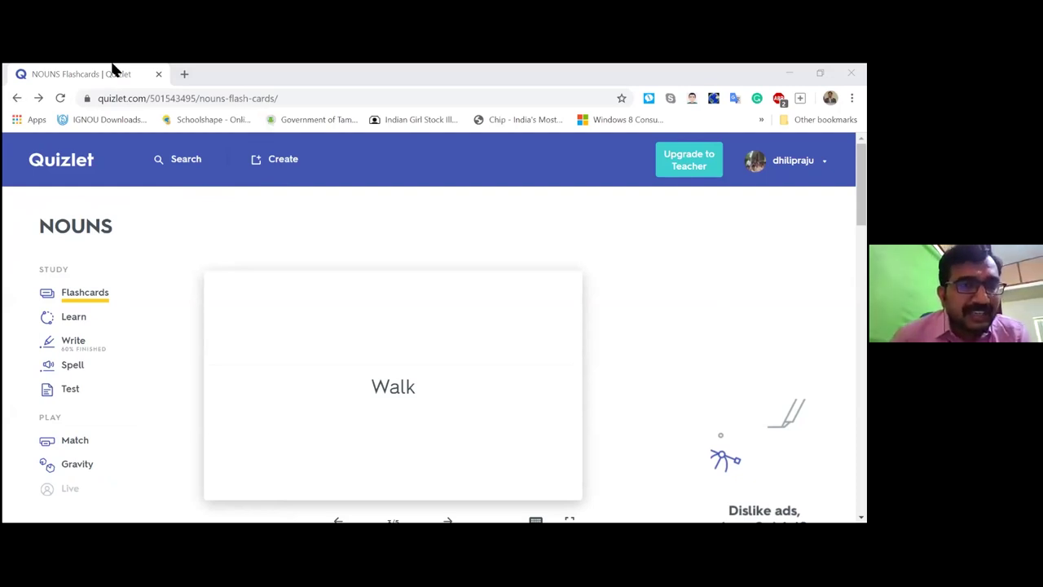
{"action": "left_click_drag", "start_coordinate": [99, 100], "coordinate": [146, 100]}
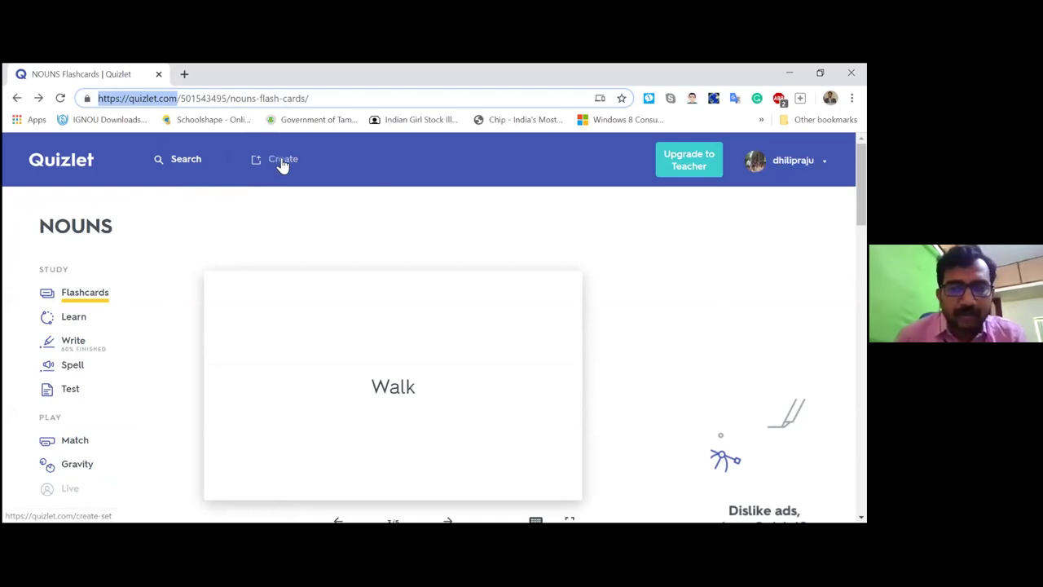
{"action": "left_click", "coordinate": [324, 189]}
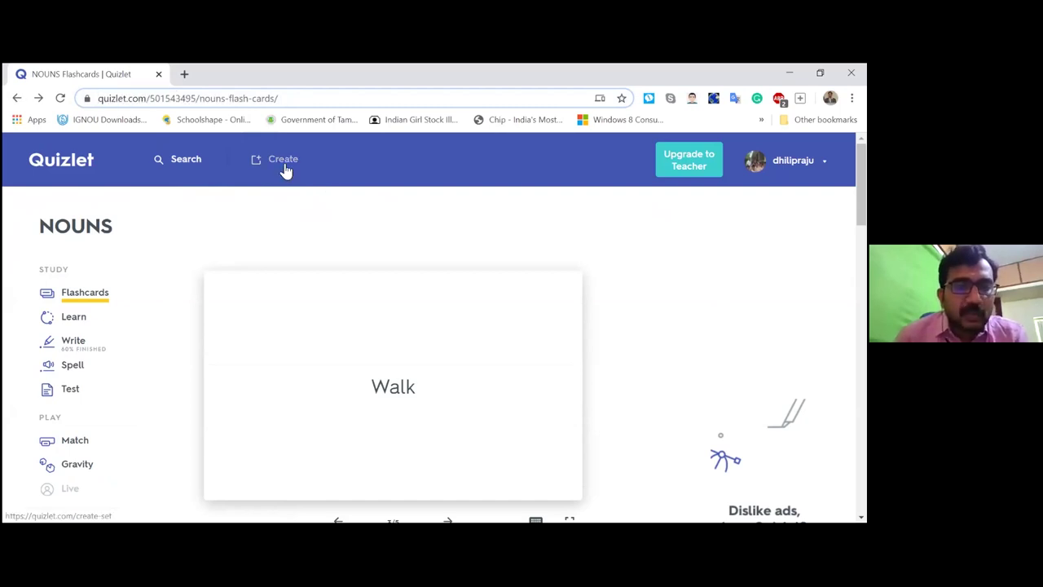